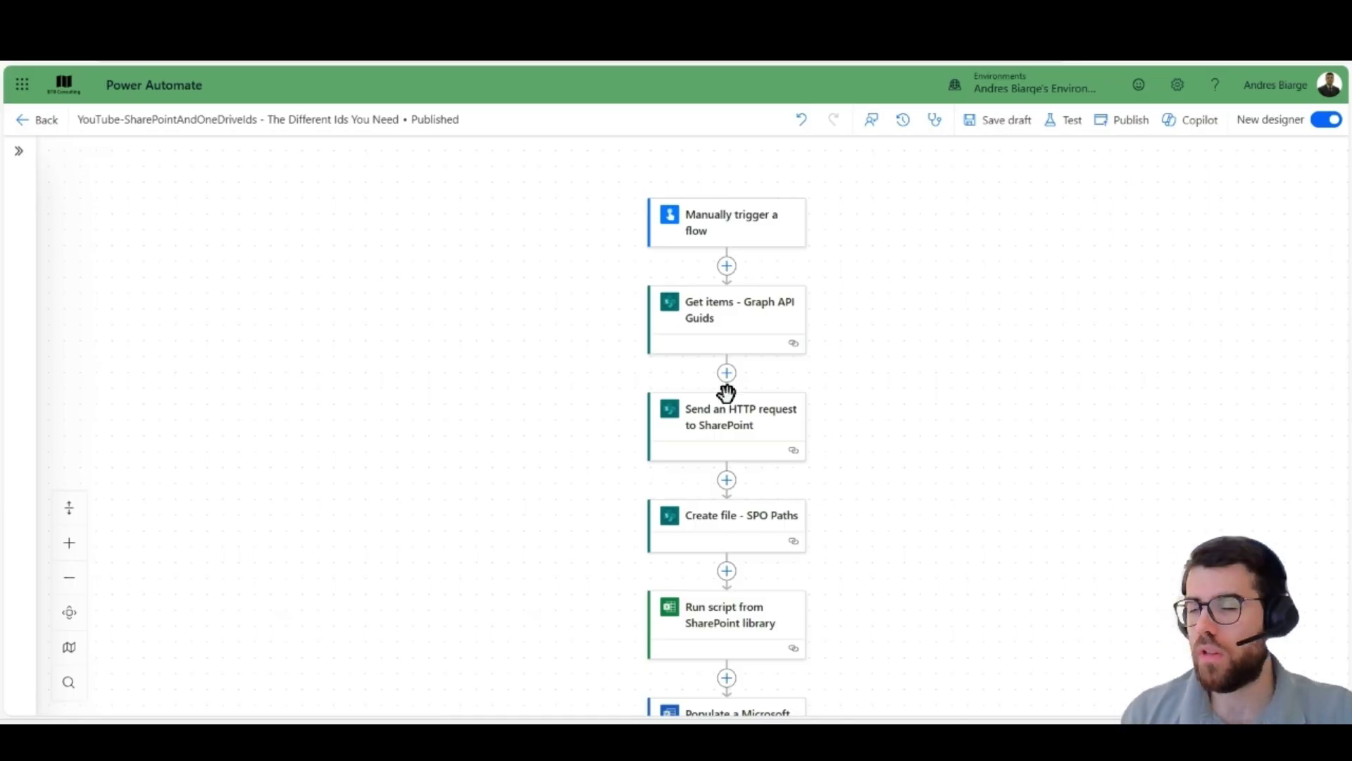
drag(415, 444, 317, 407)
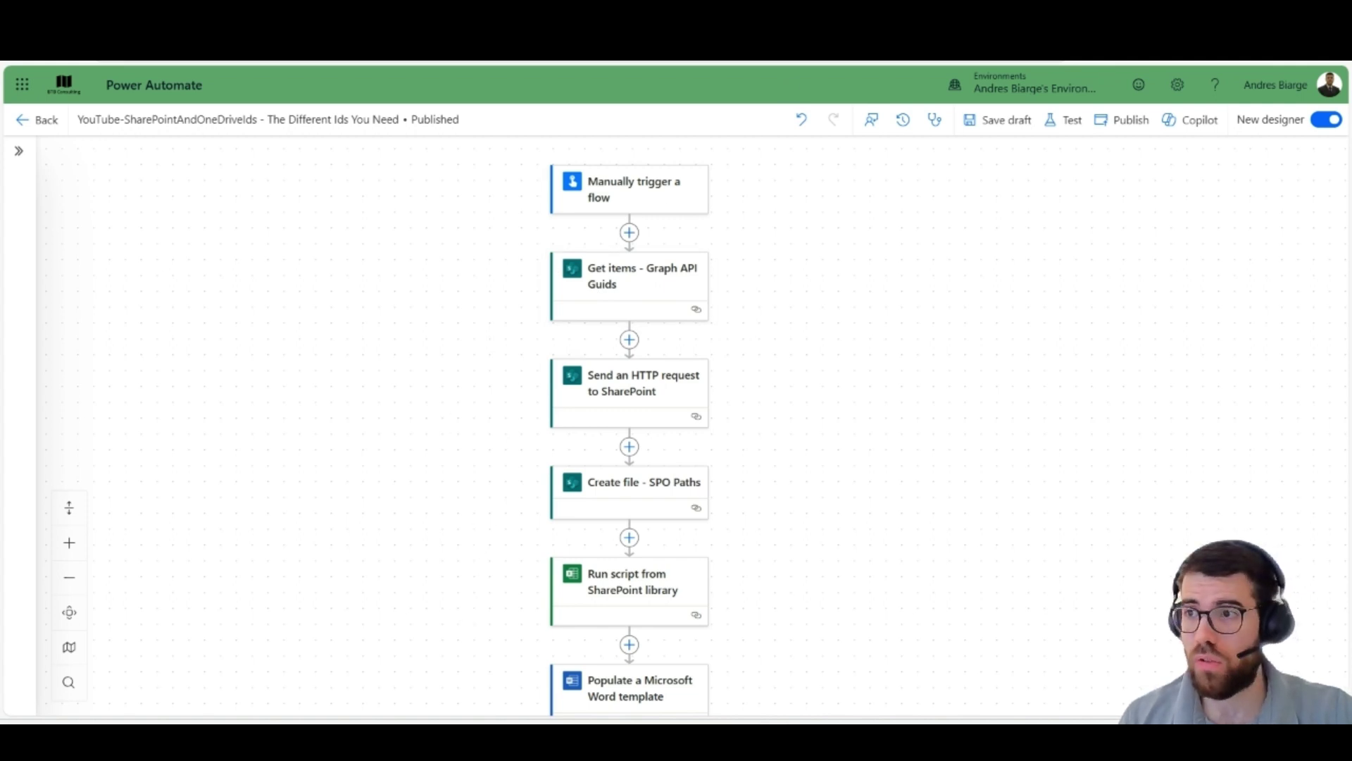
click(888, 61)
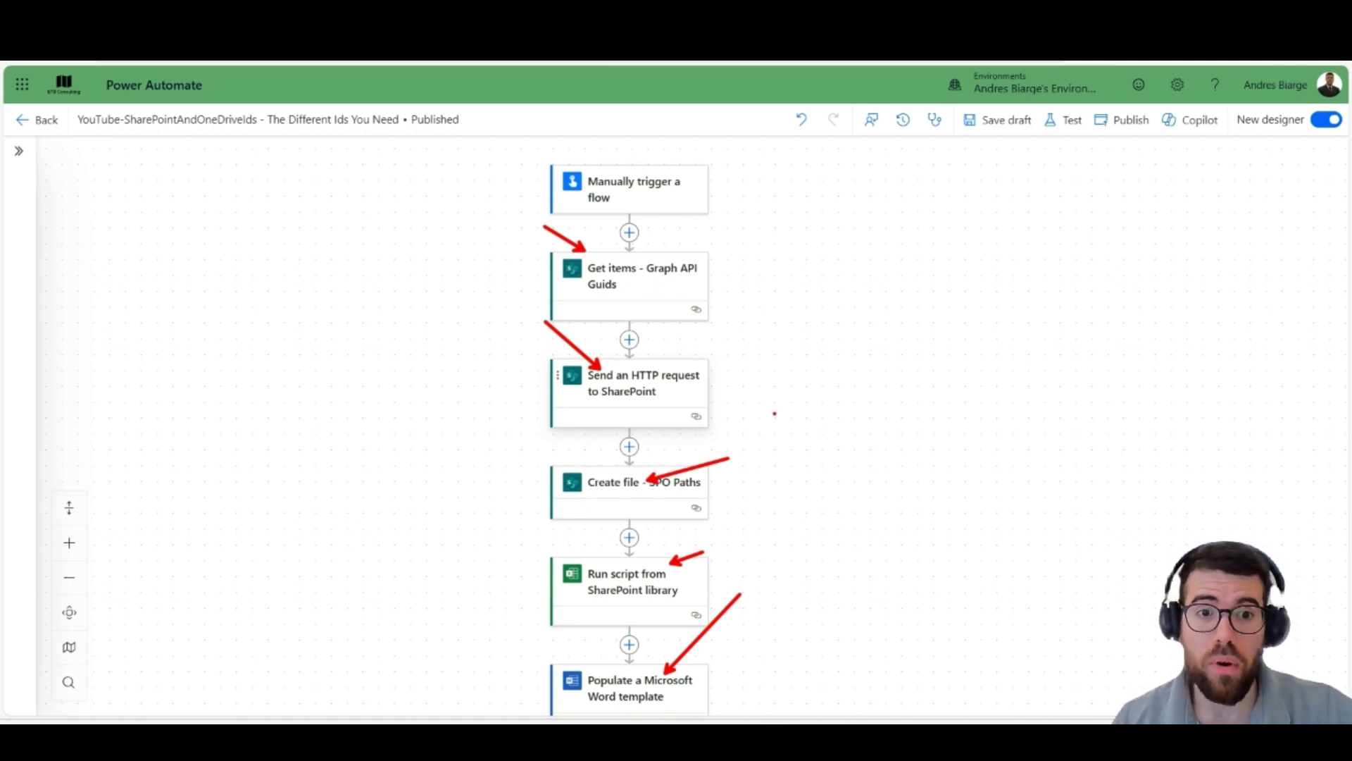
key(Escape)
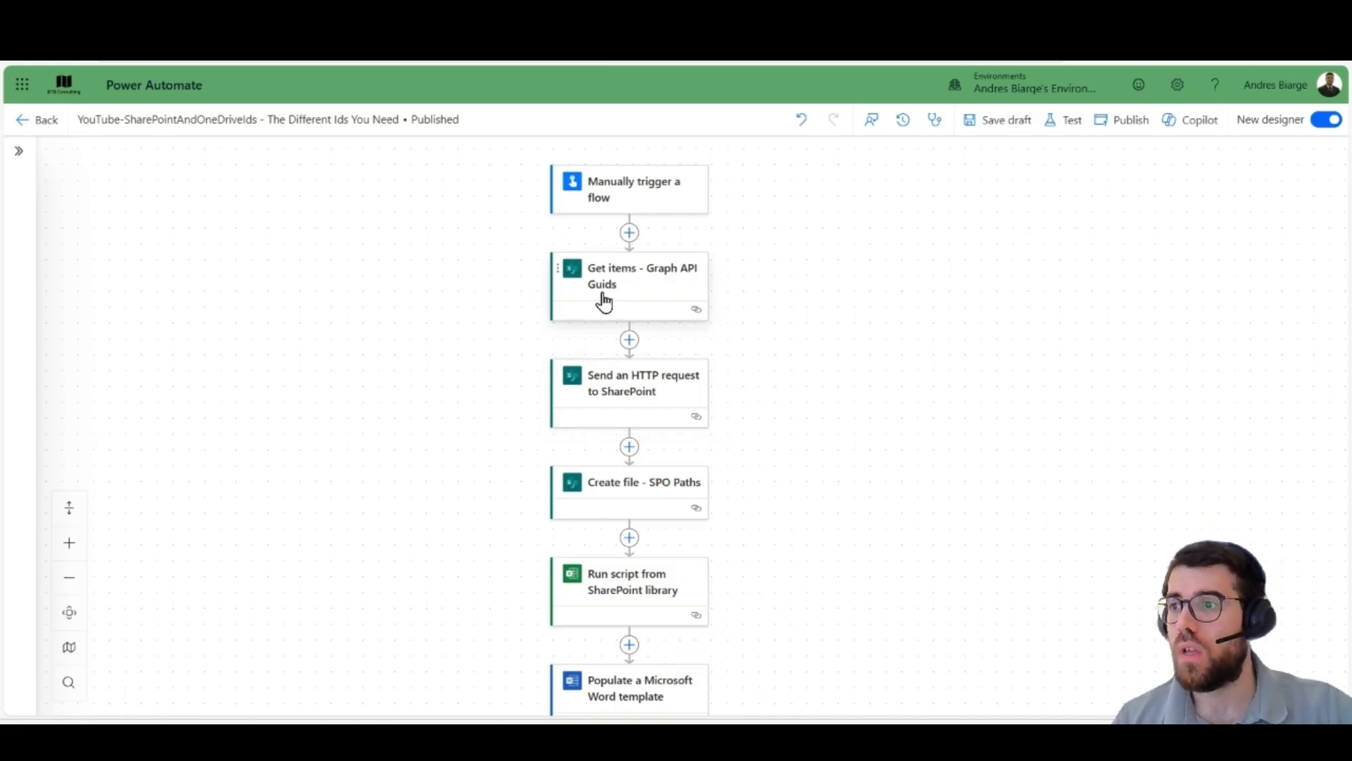
Check the Get items - Graph API Guids list (Item Tracking) and advanced parameters, then view its JSON code
click(628, 292)
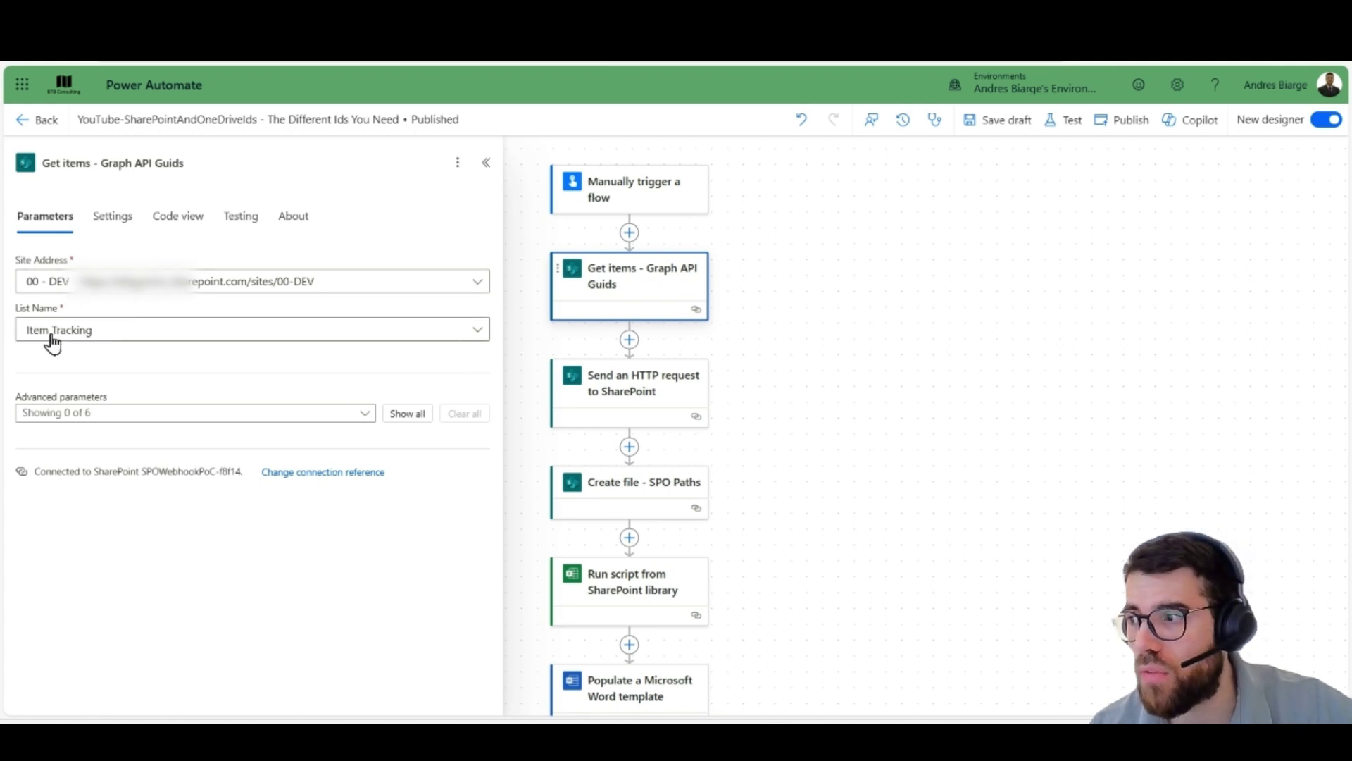
click(208, 336)
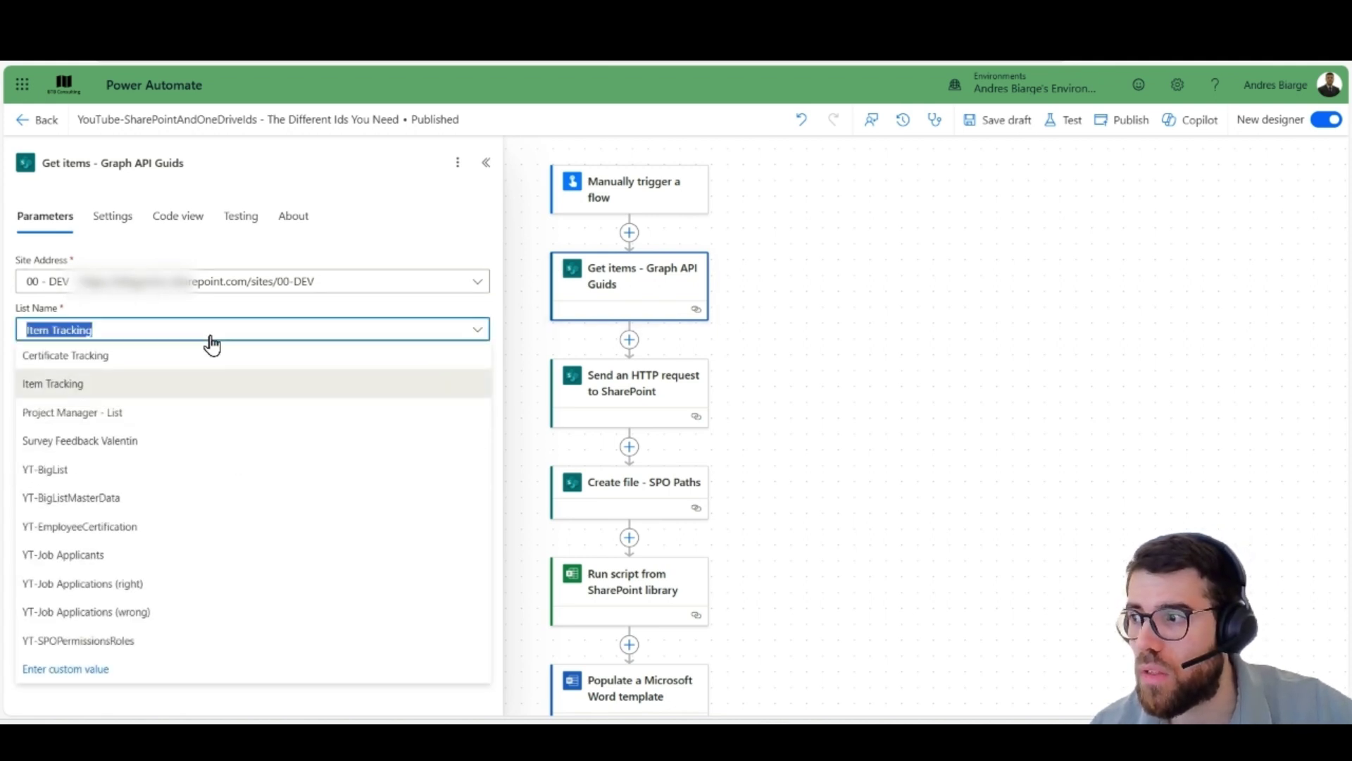
click(210, 336)
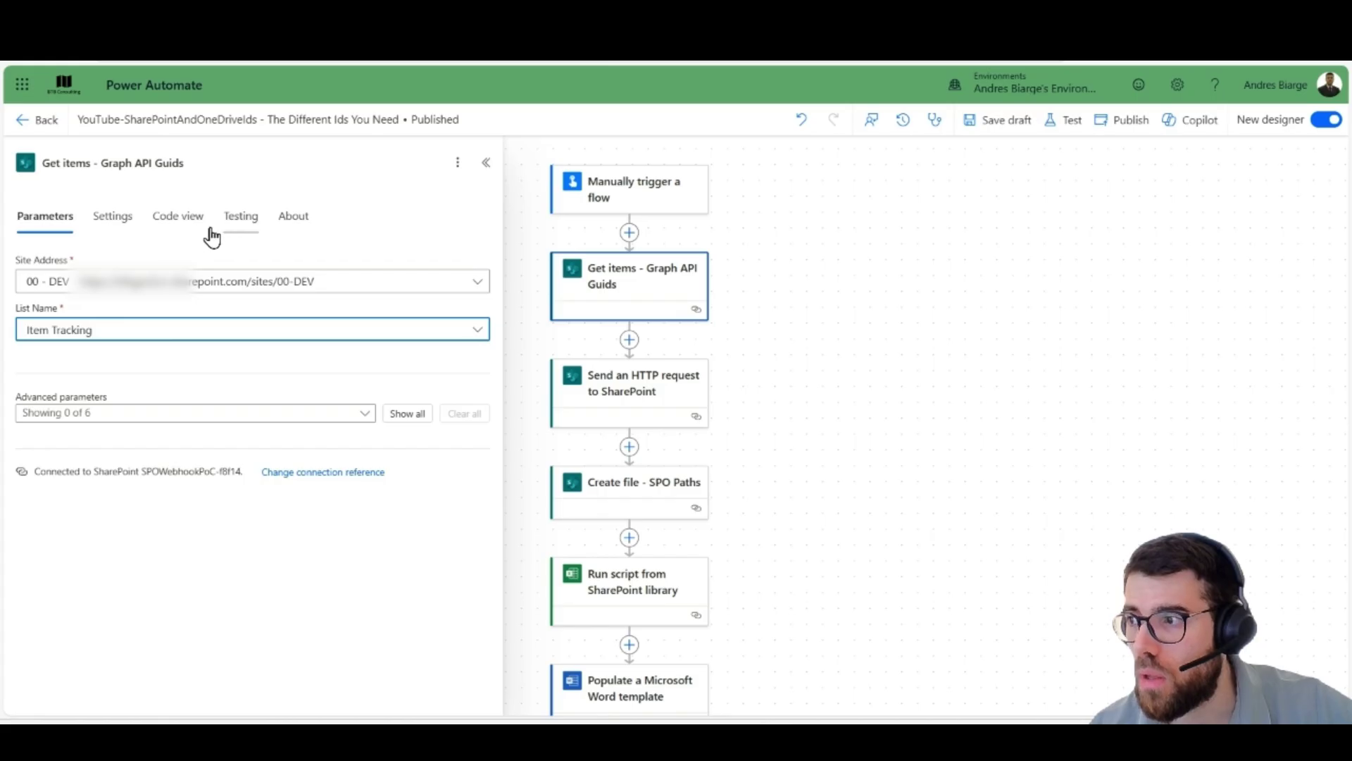
click(151, 413)
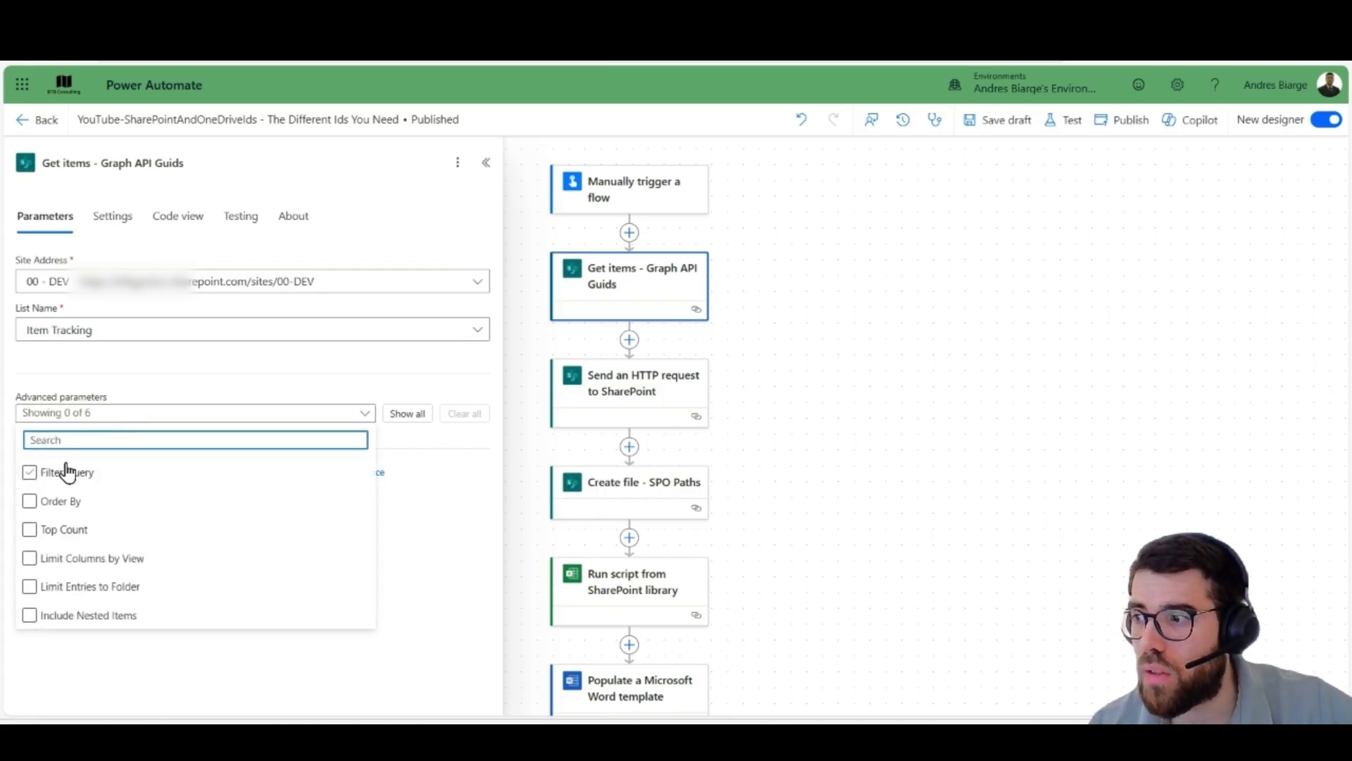
click(60, 500)
click(161, 372)
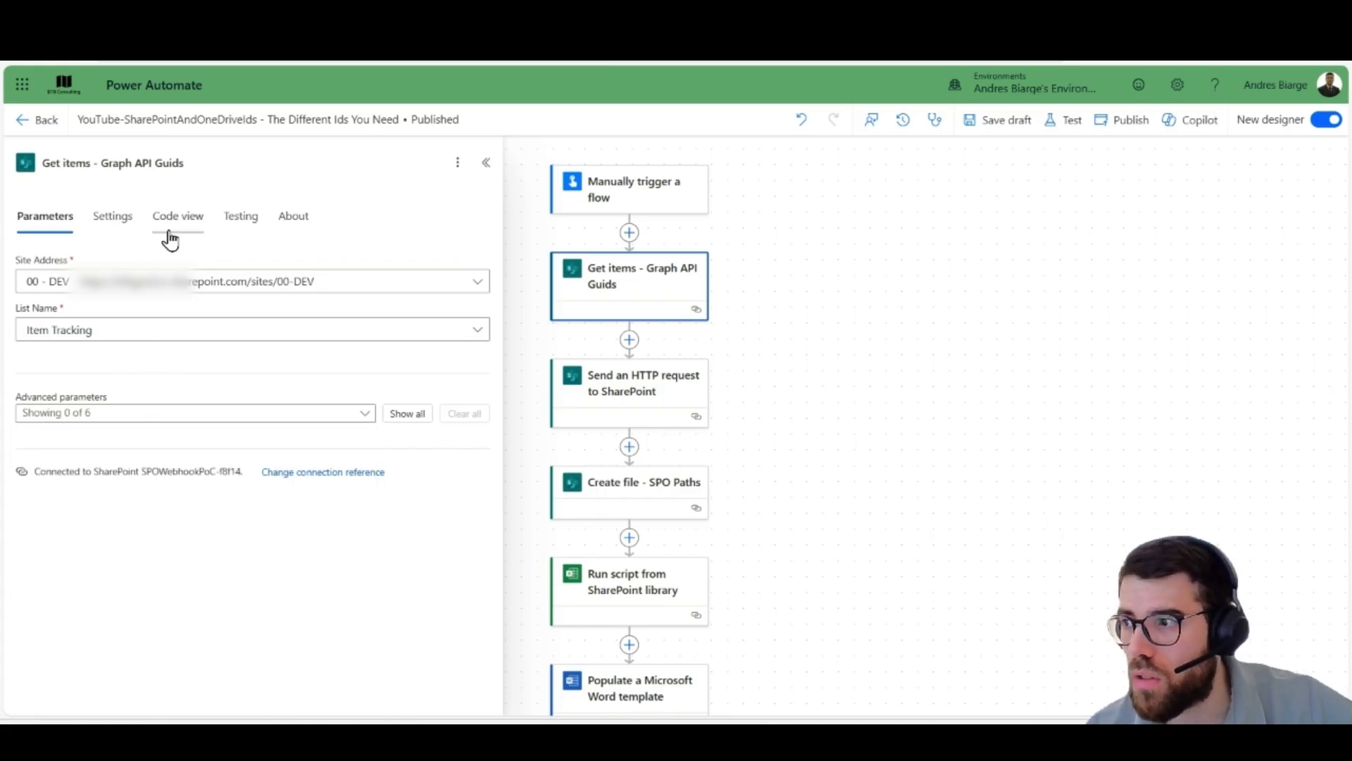
click(169, 233)
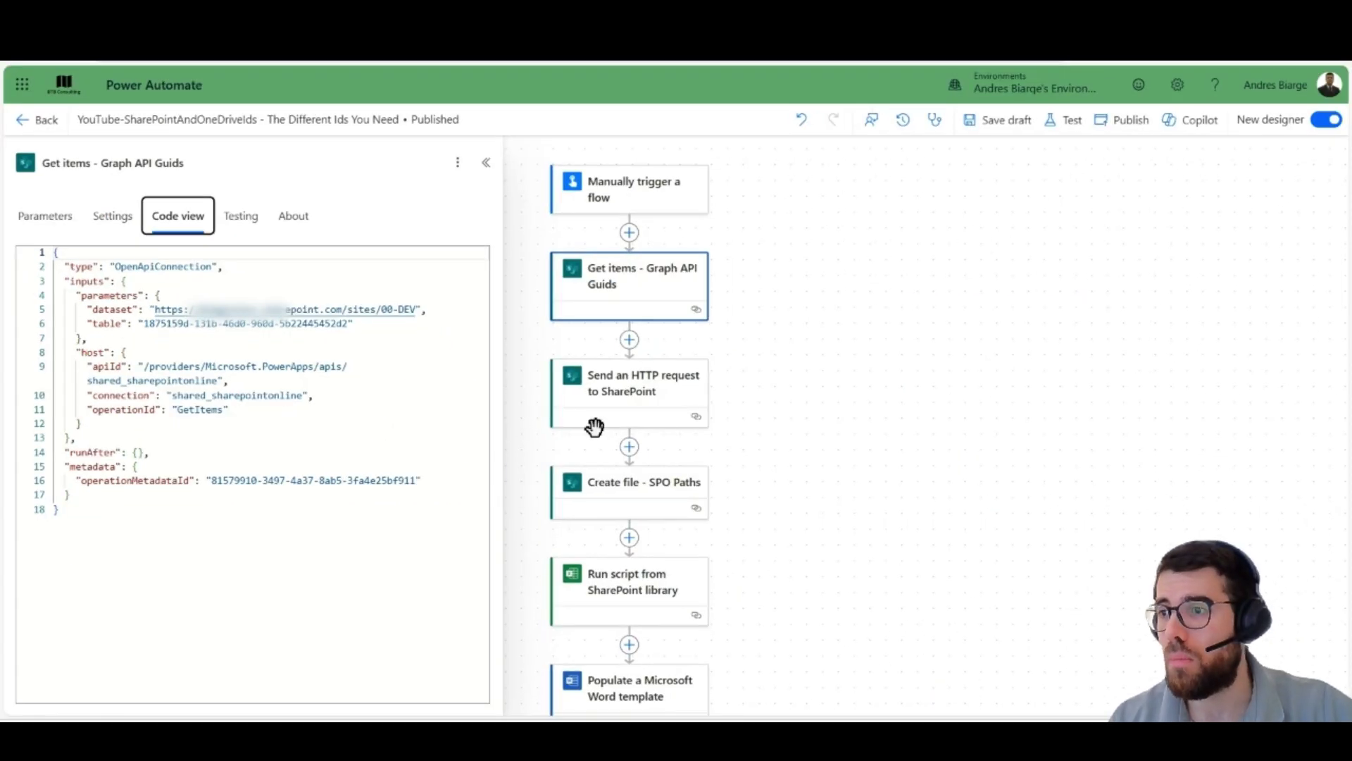
Review the Create file - SPO Paths action's JSON code, then bring up the Run script action's settings
click(612, 411)
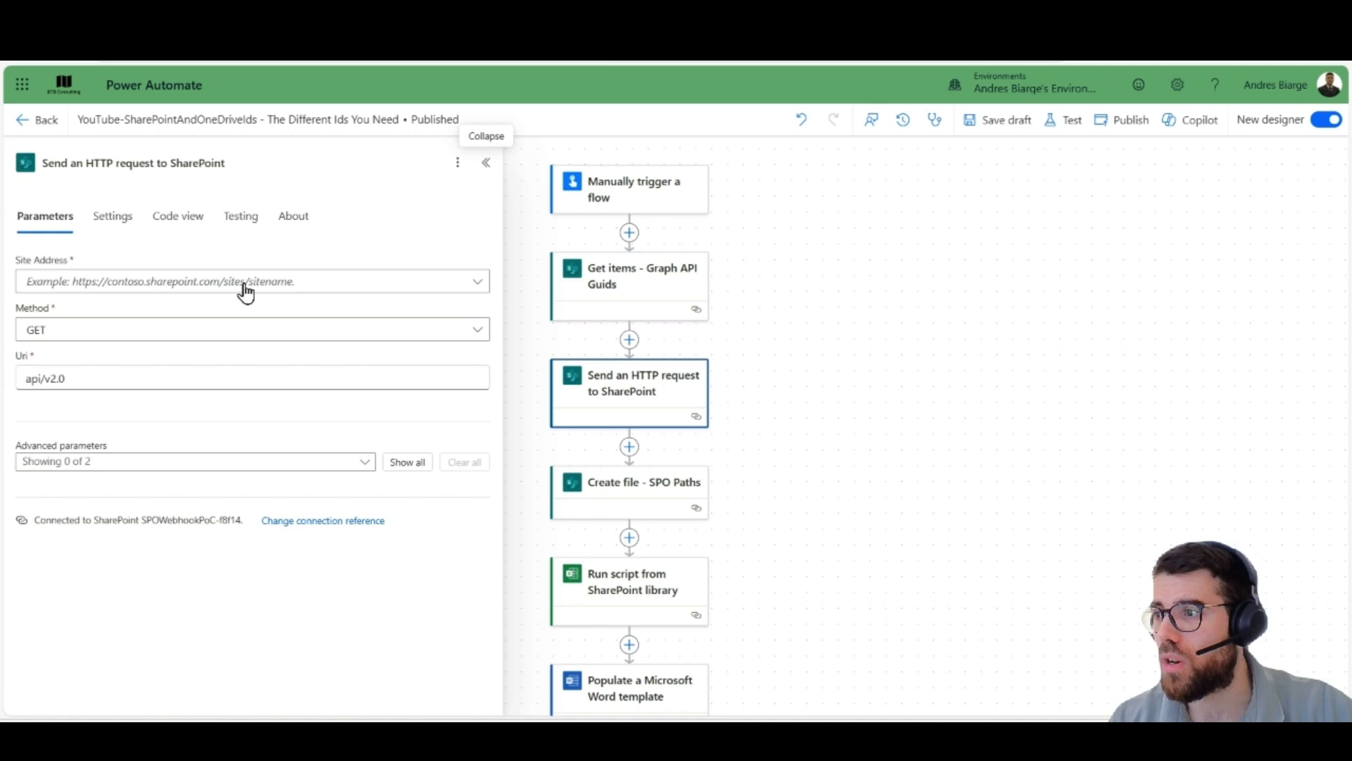
click(827, 423)
scroll(715, 425, down, 1)
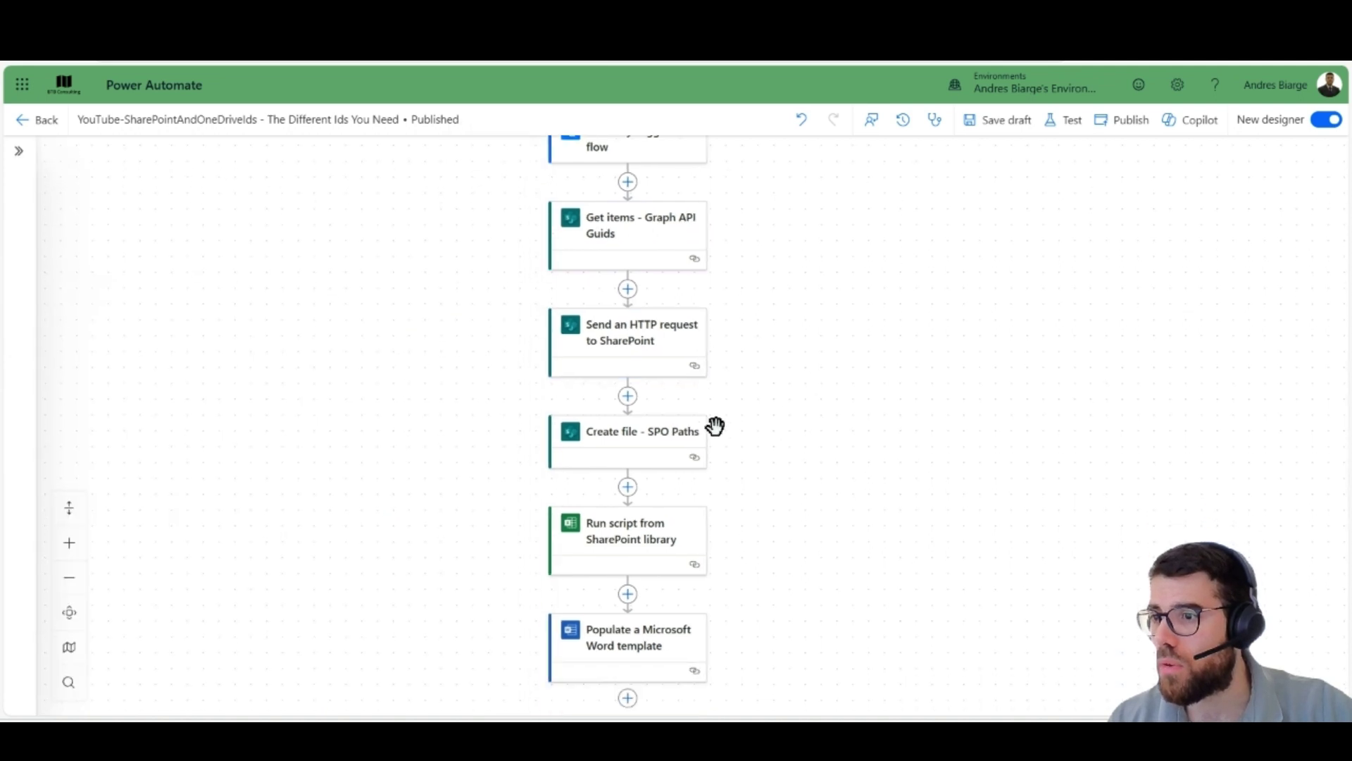
click(664, 450)
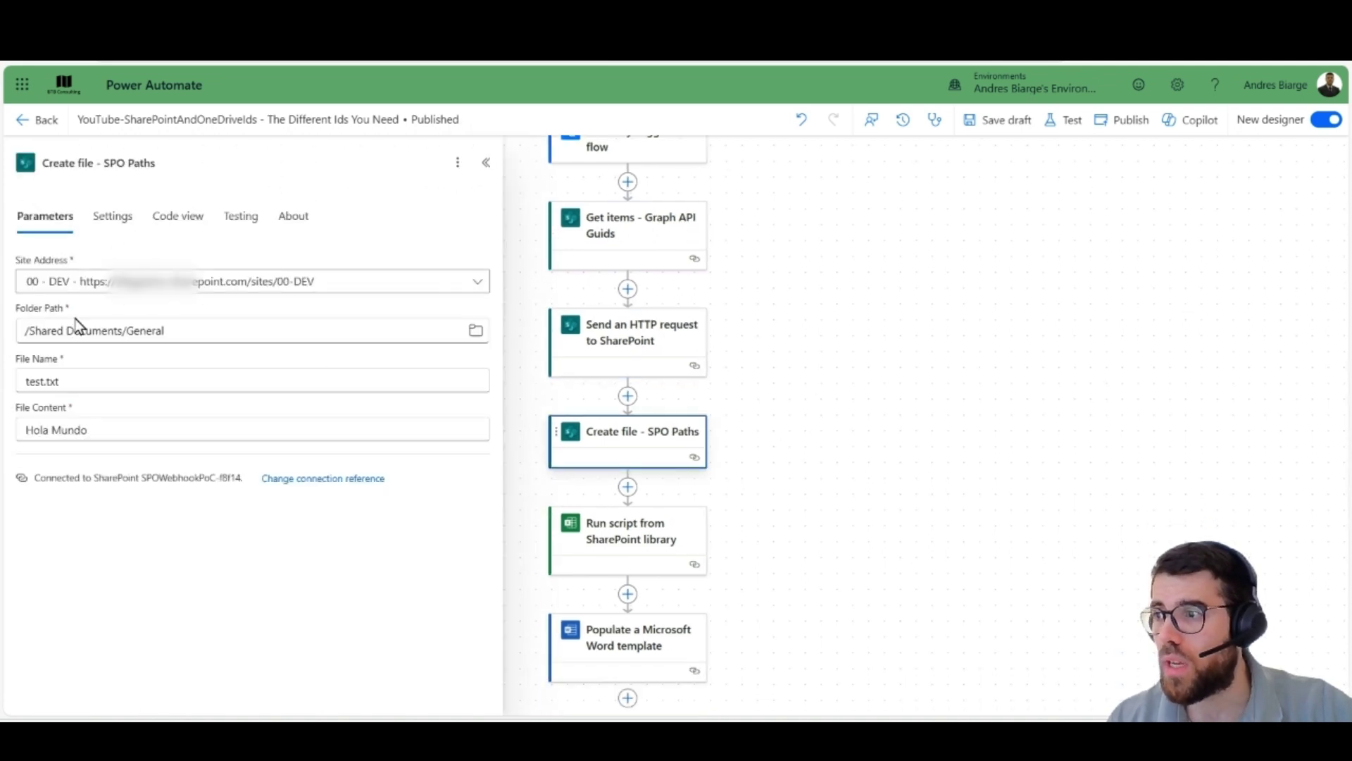
click(177, 217)
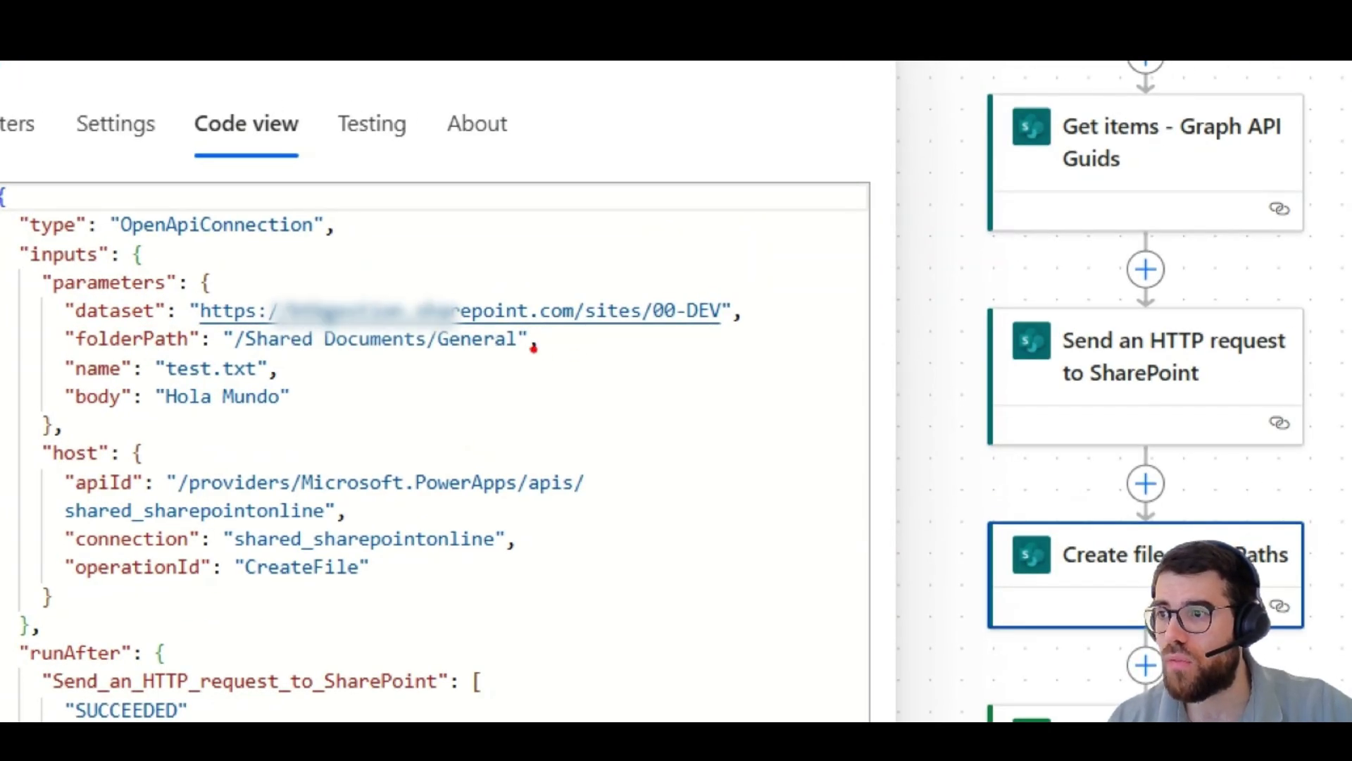
drag(550, 348, 629, 346)
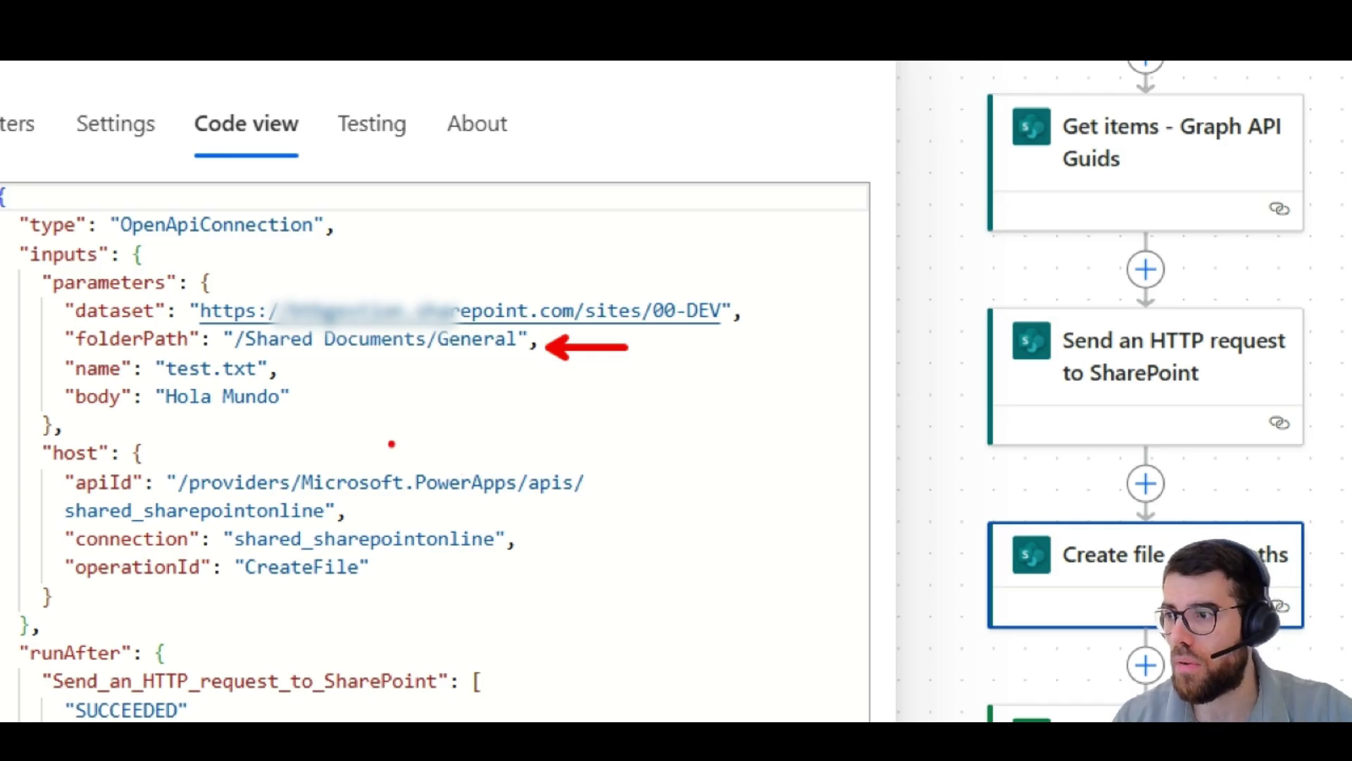
click(607, 553)
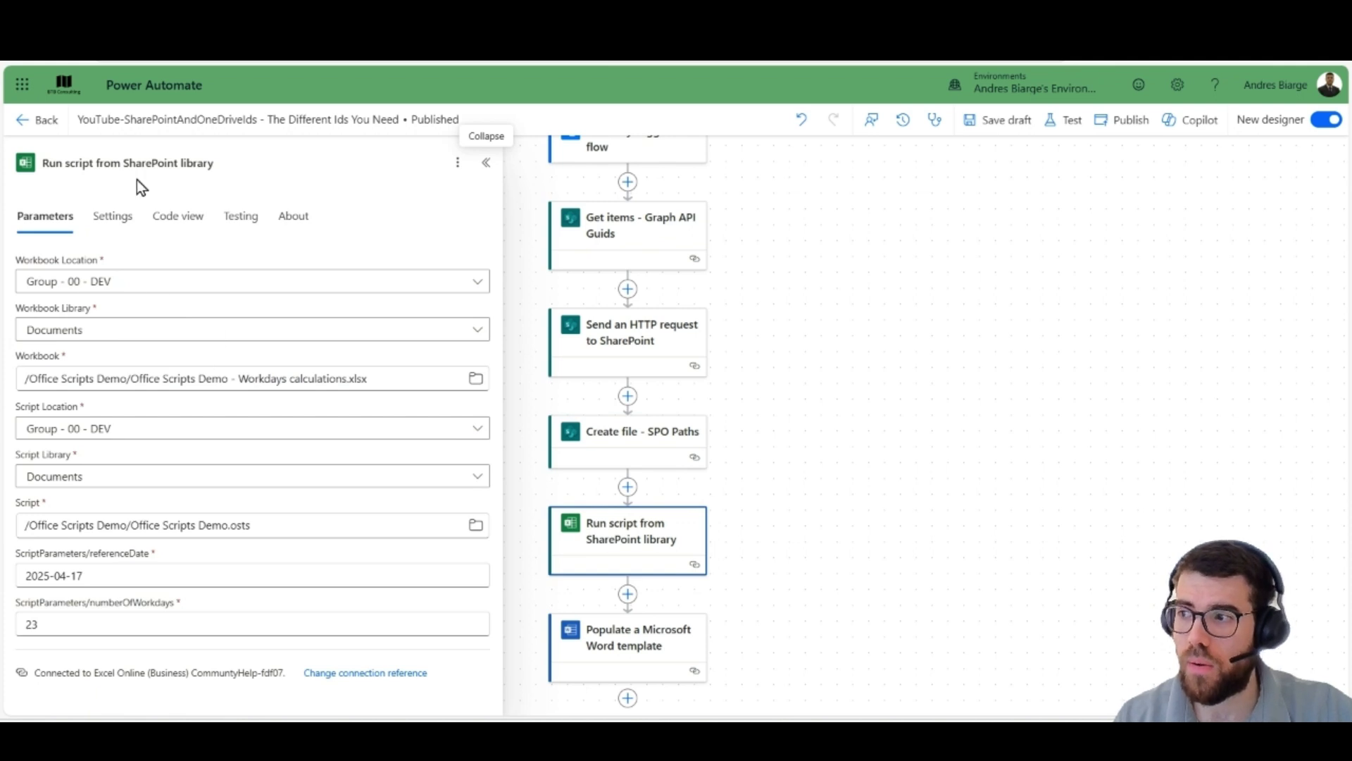
Compare drive and file IDs in the Run script and Populate a Microsoft Word template code views
click(169, 224)
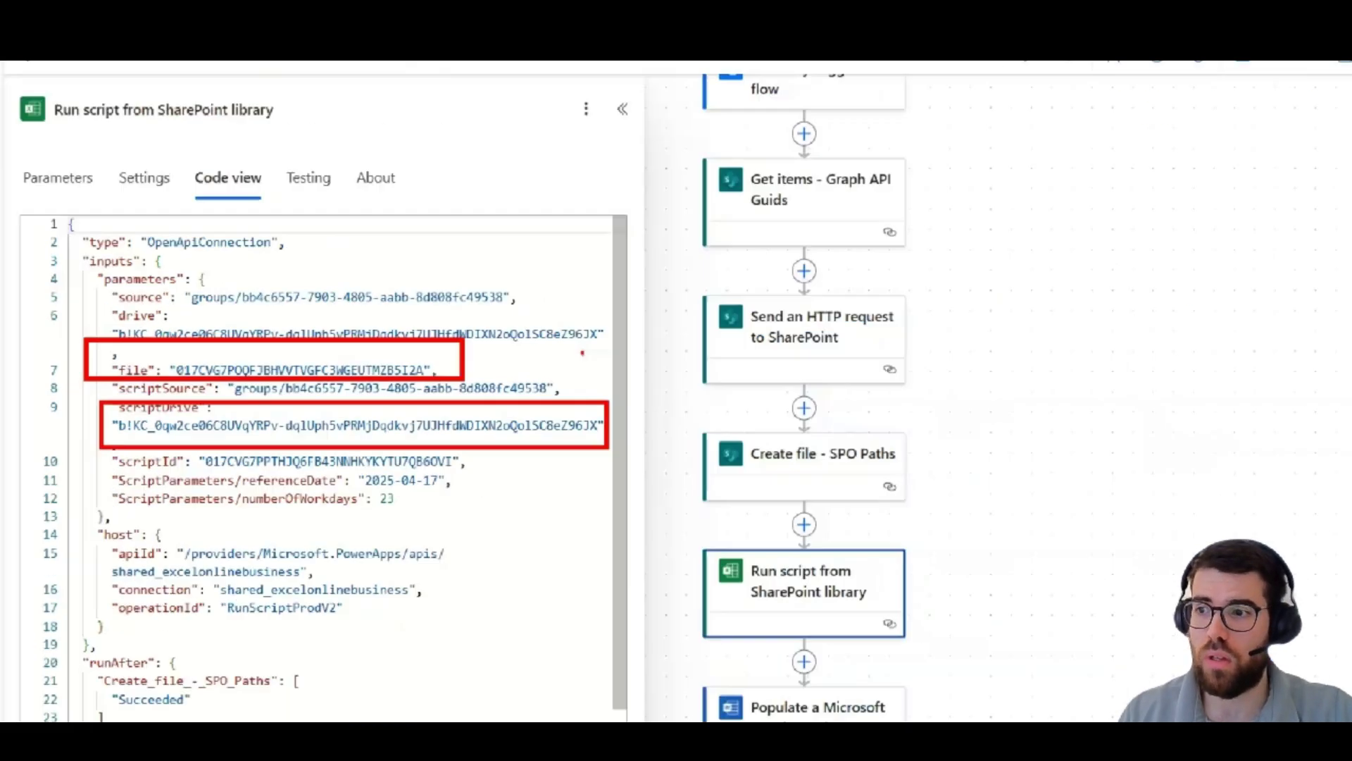
click(596, 631)
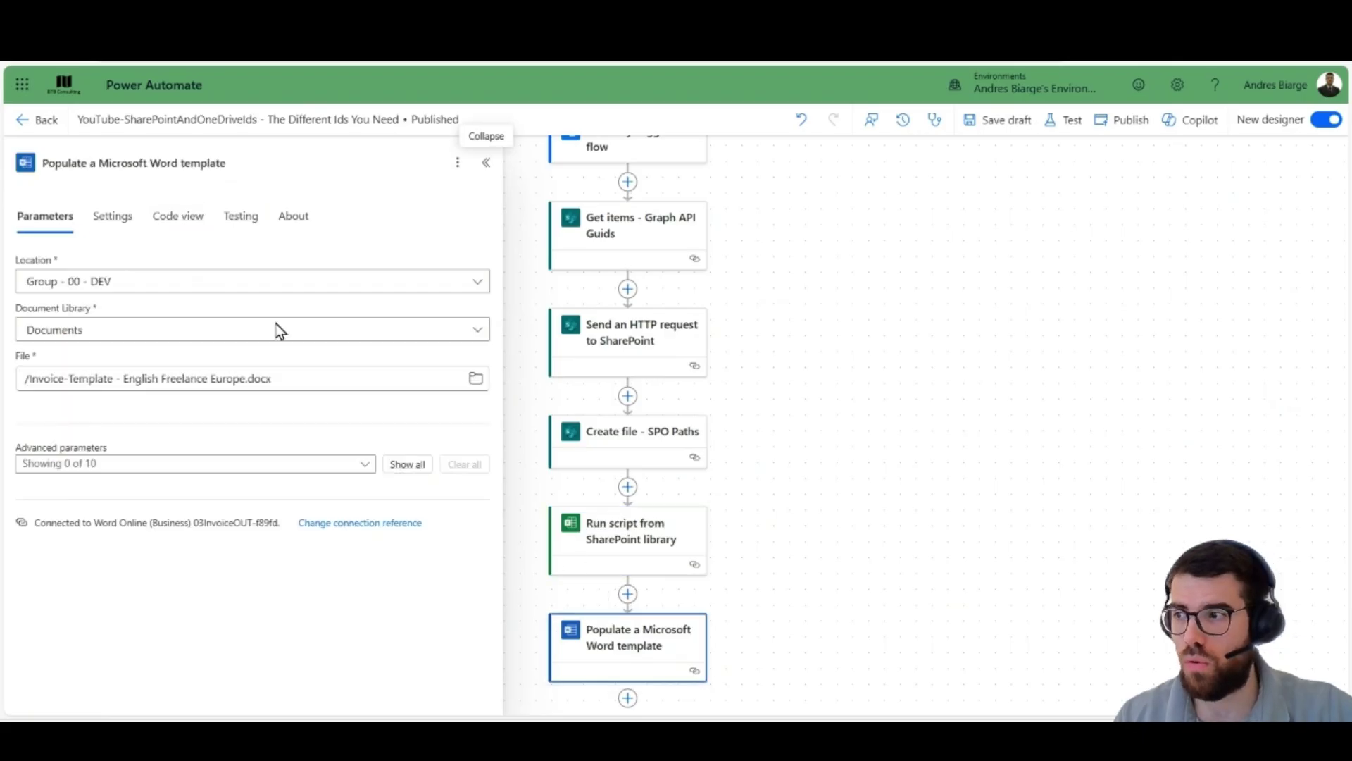
click(178, 217)
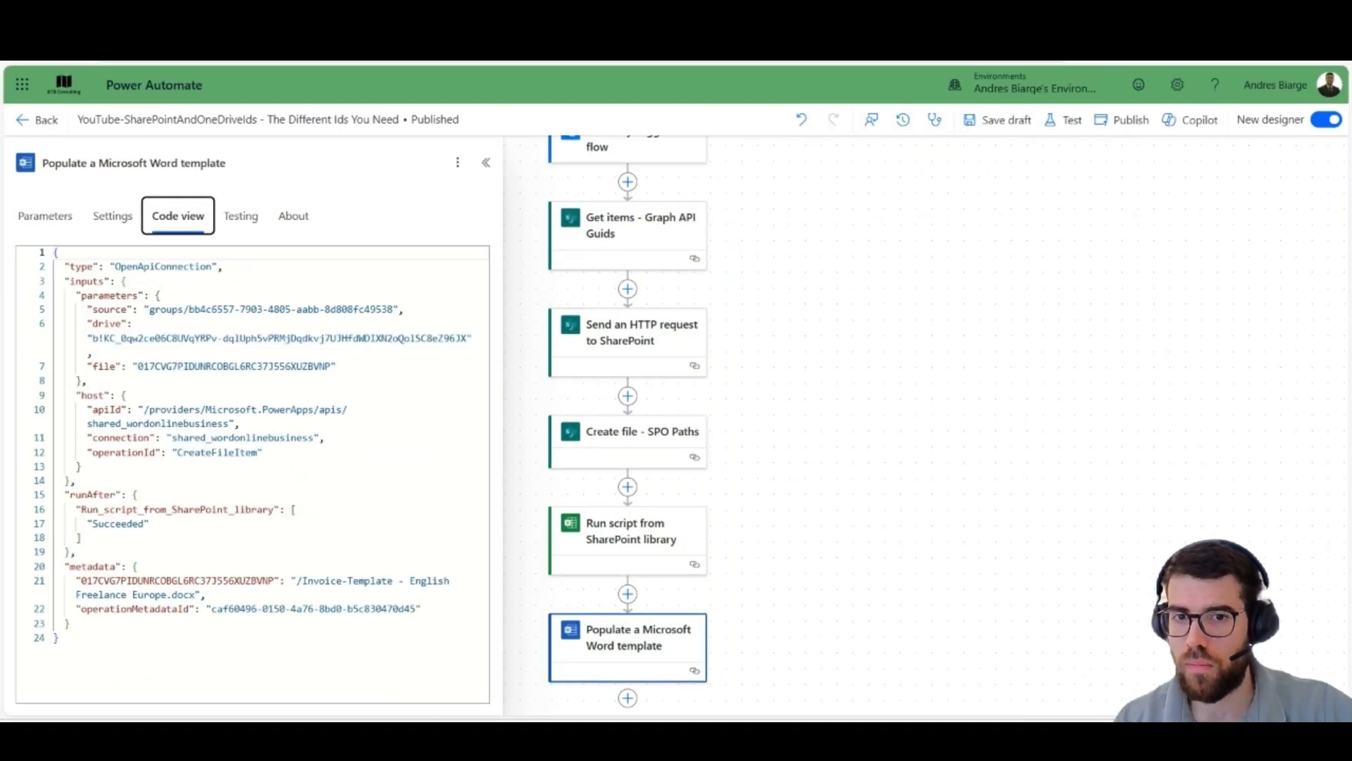
key(Escape)
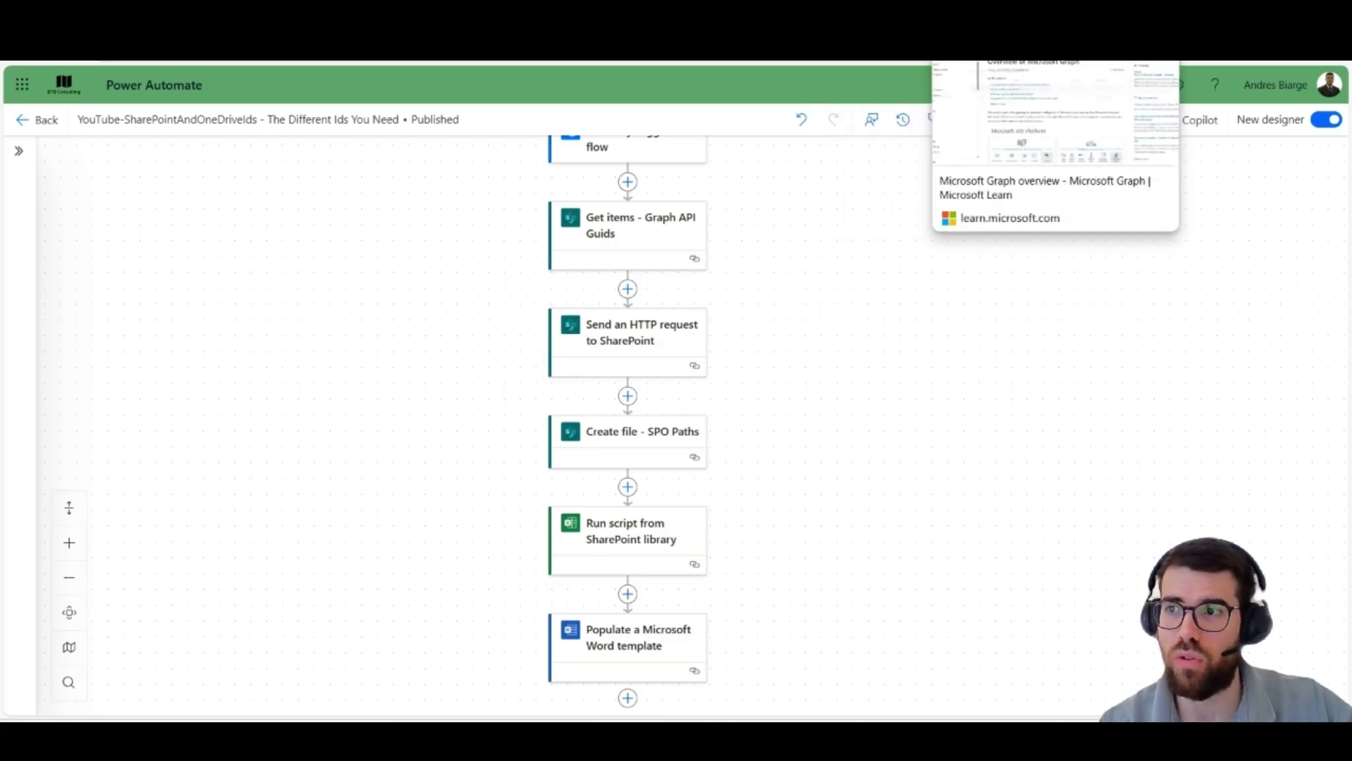
Delete the api/v2.0 Uri from the Send an HTTP request to SharePoint action, leaving it empty
click(1000, 62)
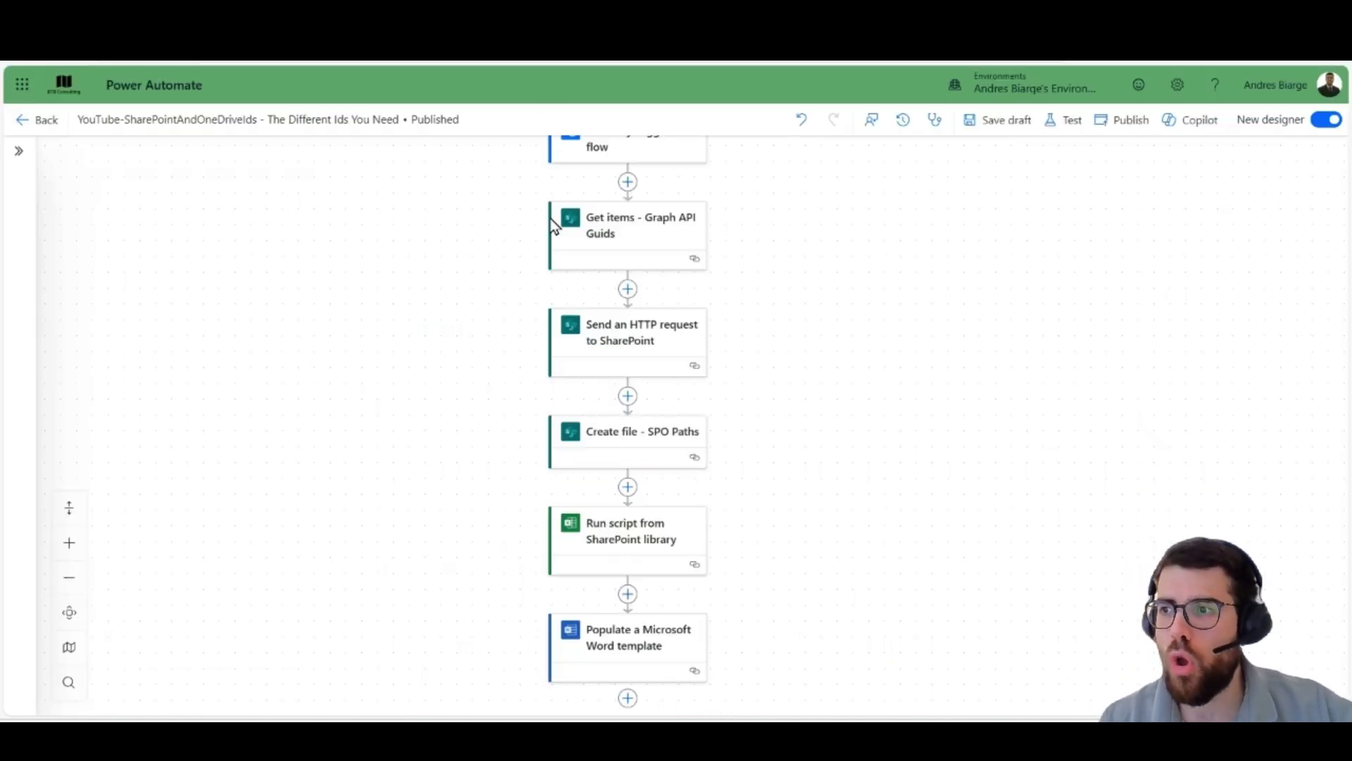
click(603, 350)
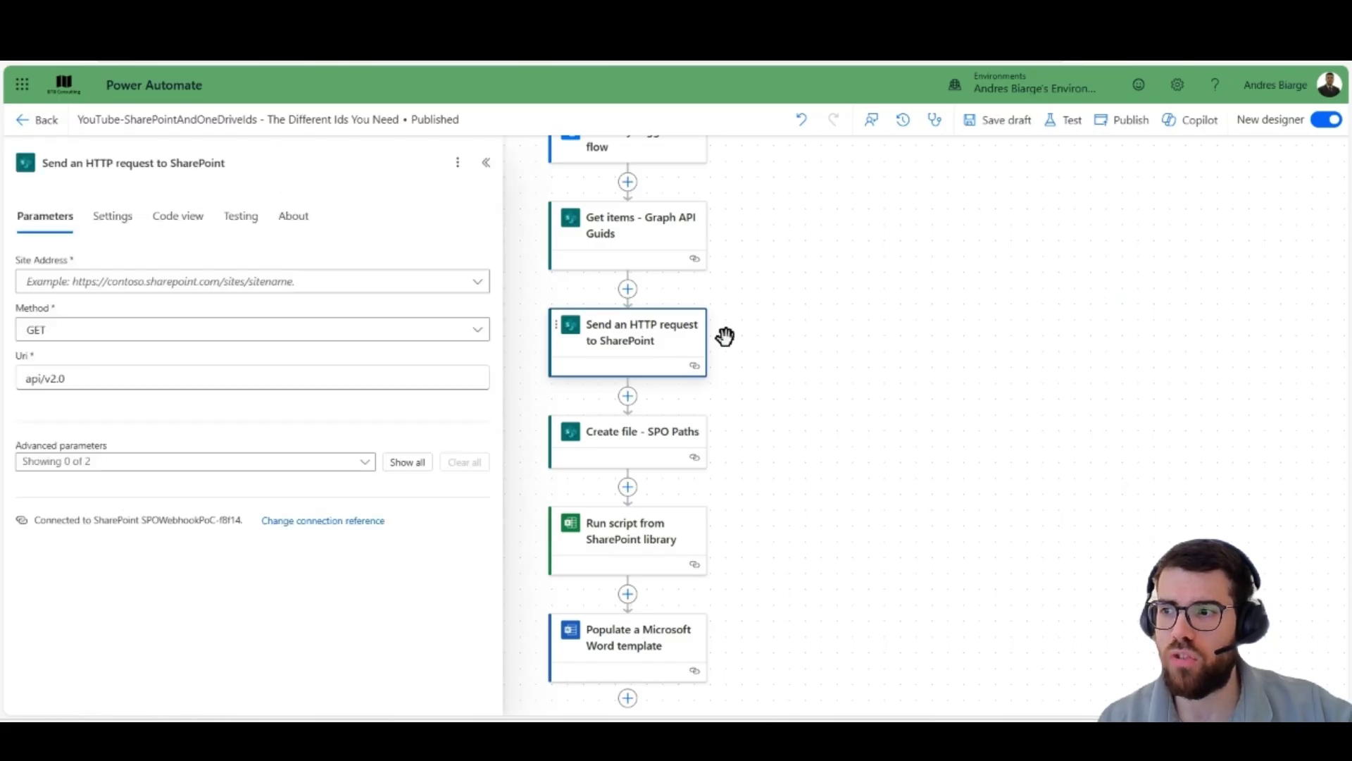
click(113, 386)
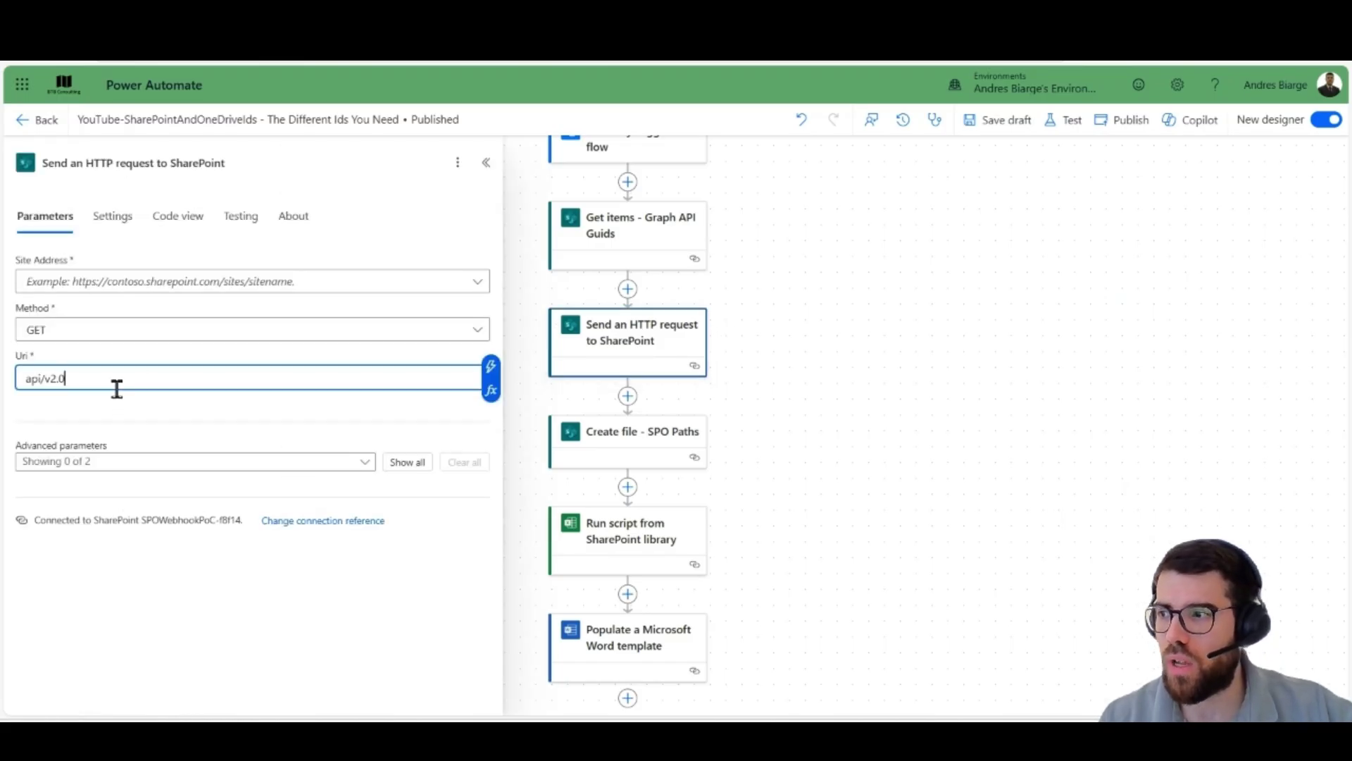
key(ctrl+a)
key(BackSpace)
click(197, 421)
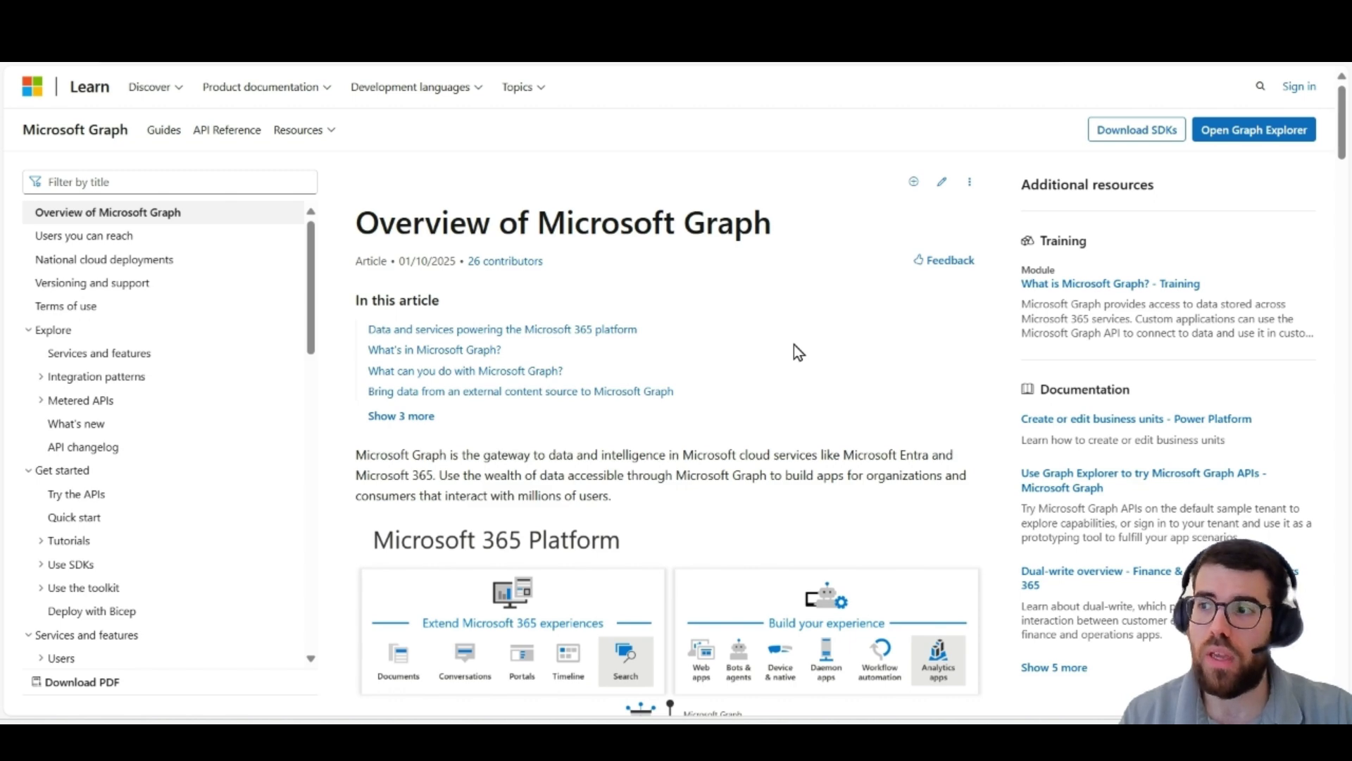
Highlight the Microsoft 365, Enterprise Mobility + Security, Windows and Partner Center services in the Graph overview
scroll(805, 505, down, 4)
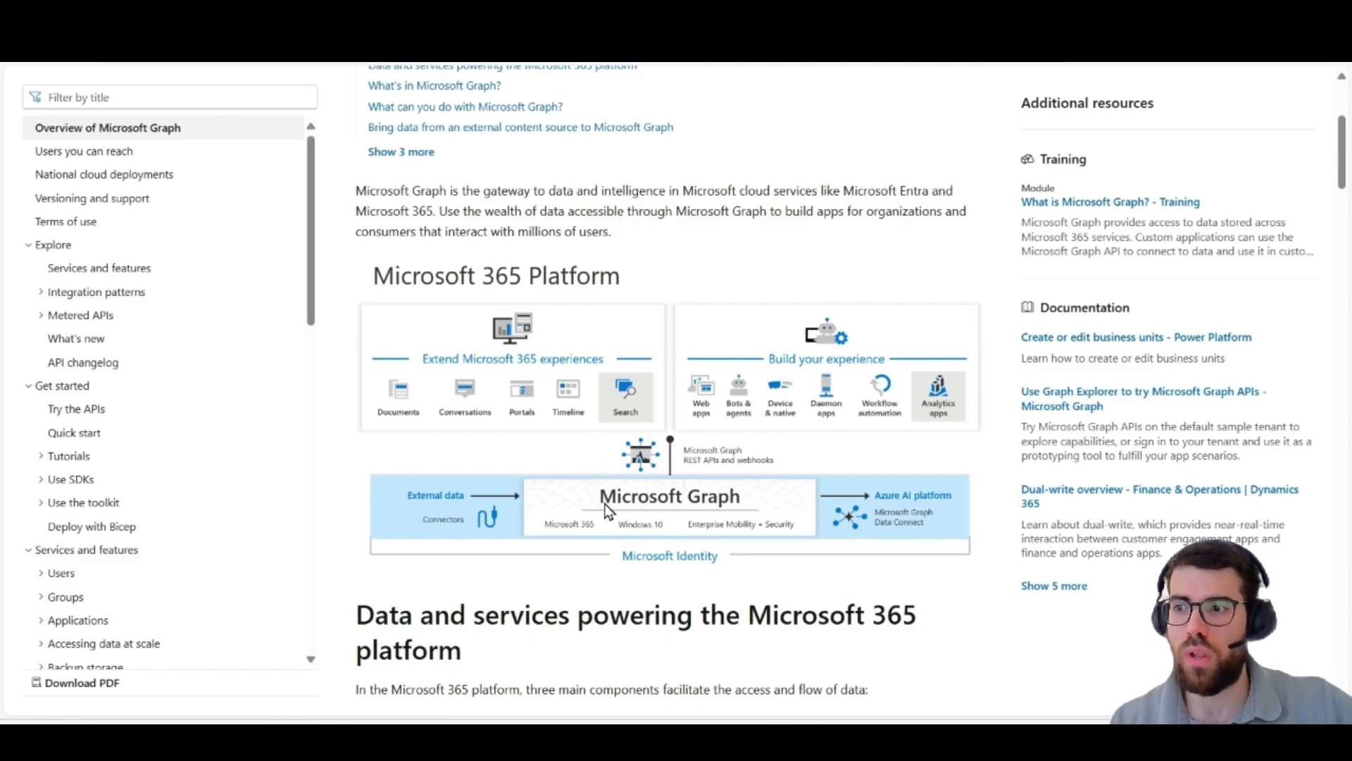
scroll(830, 445, down, 15)
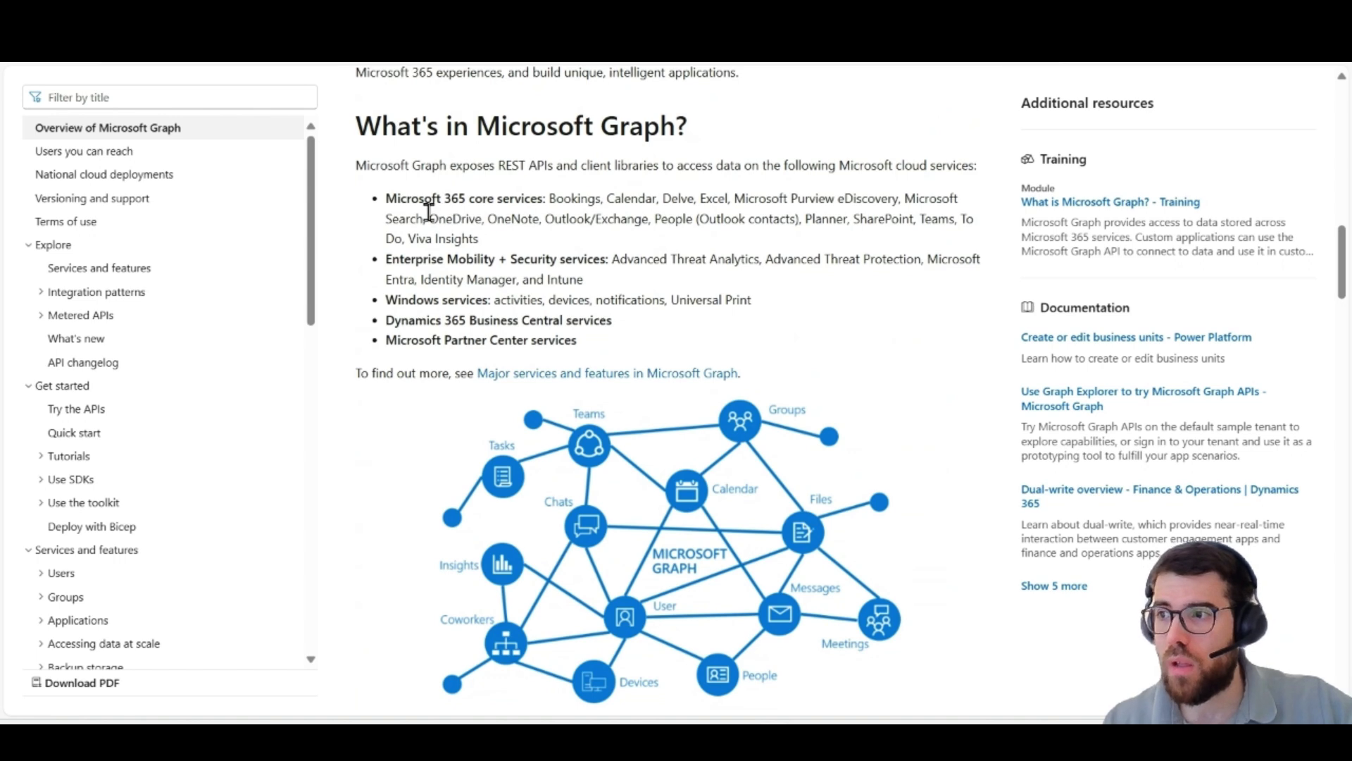
drag(387, 199, 486, 240)
click(622, 262)
scroll(622, 262, up, 3)
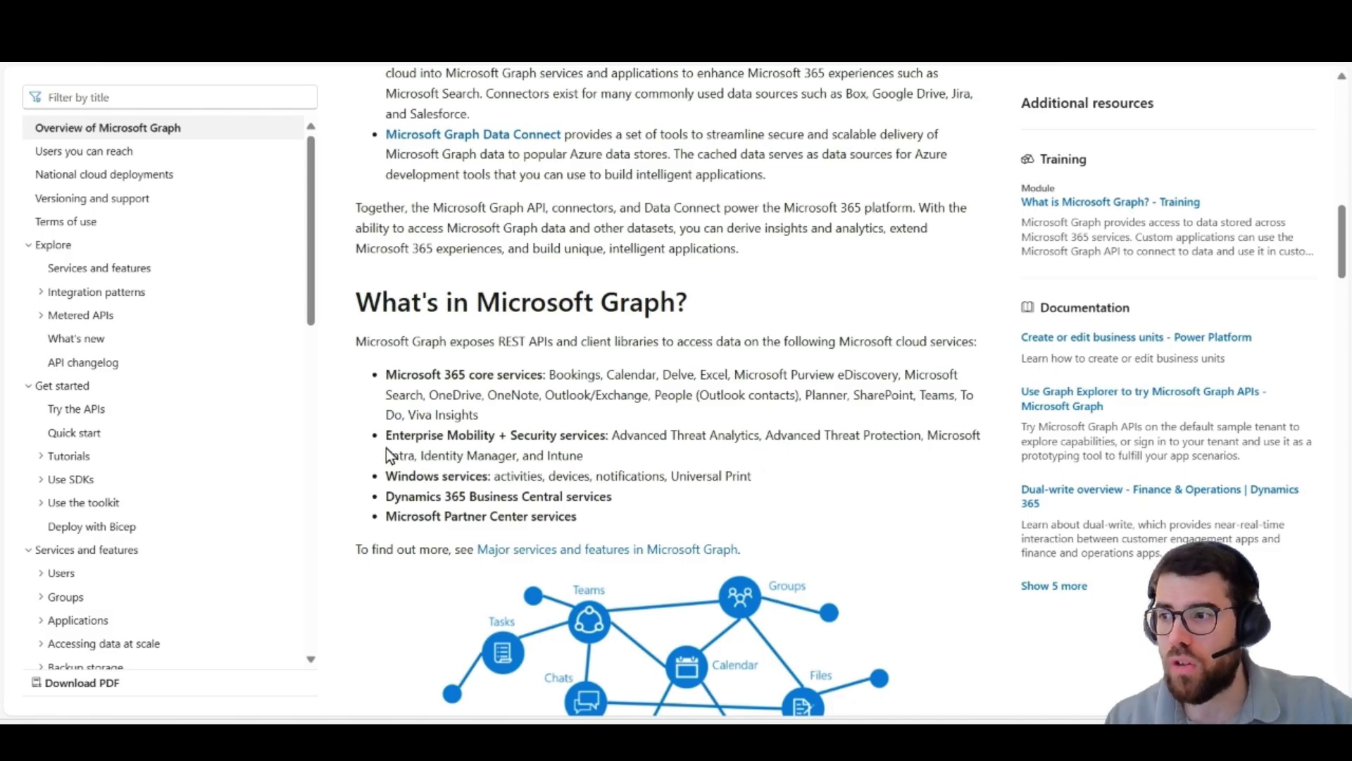
drag(386, 435, 654, 436)
click(658, 468)
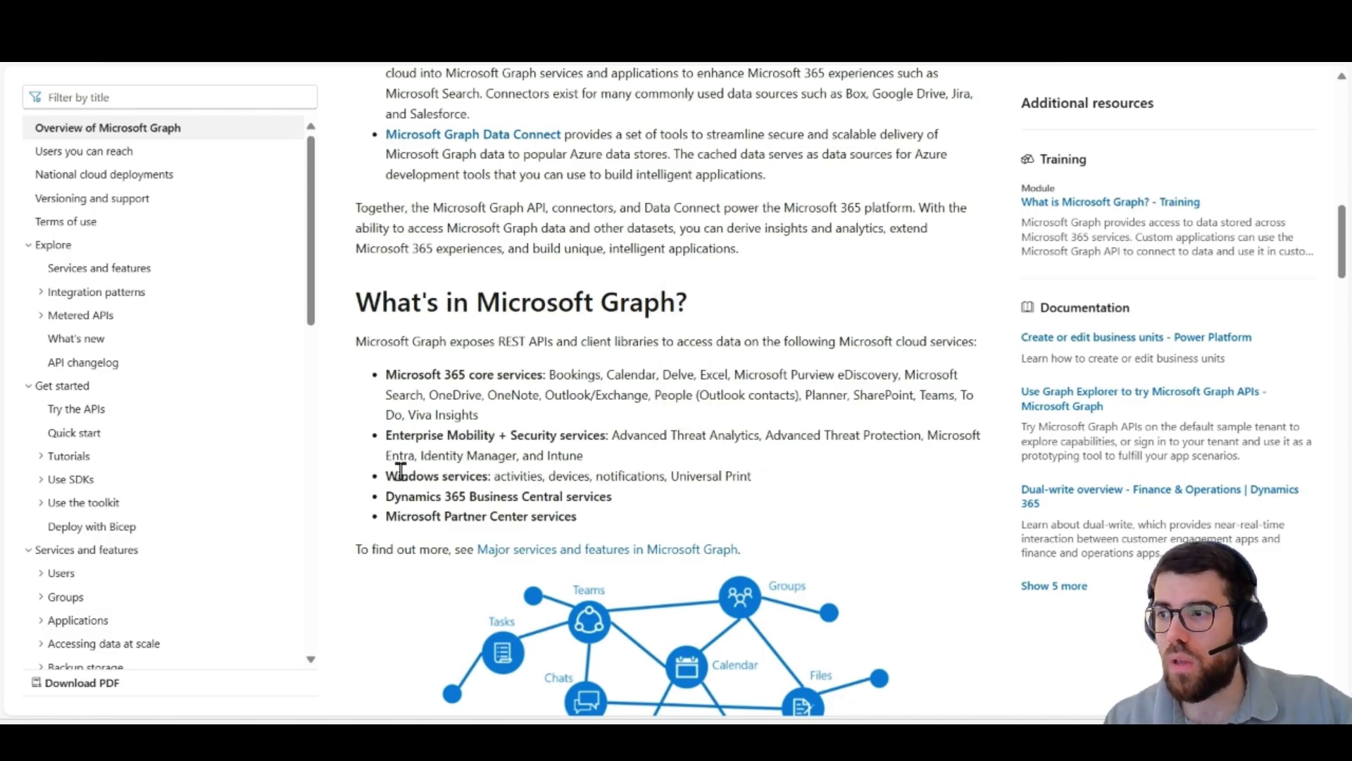
drag(398, 476, 454, 476)
click(843, 515)
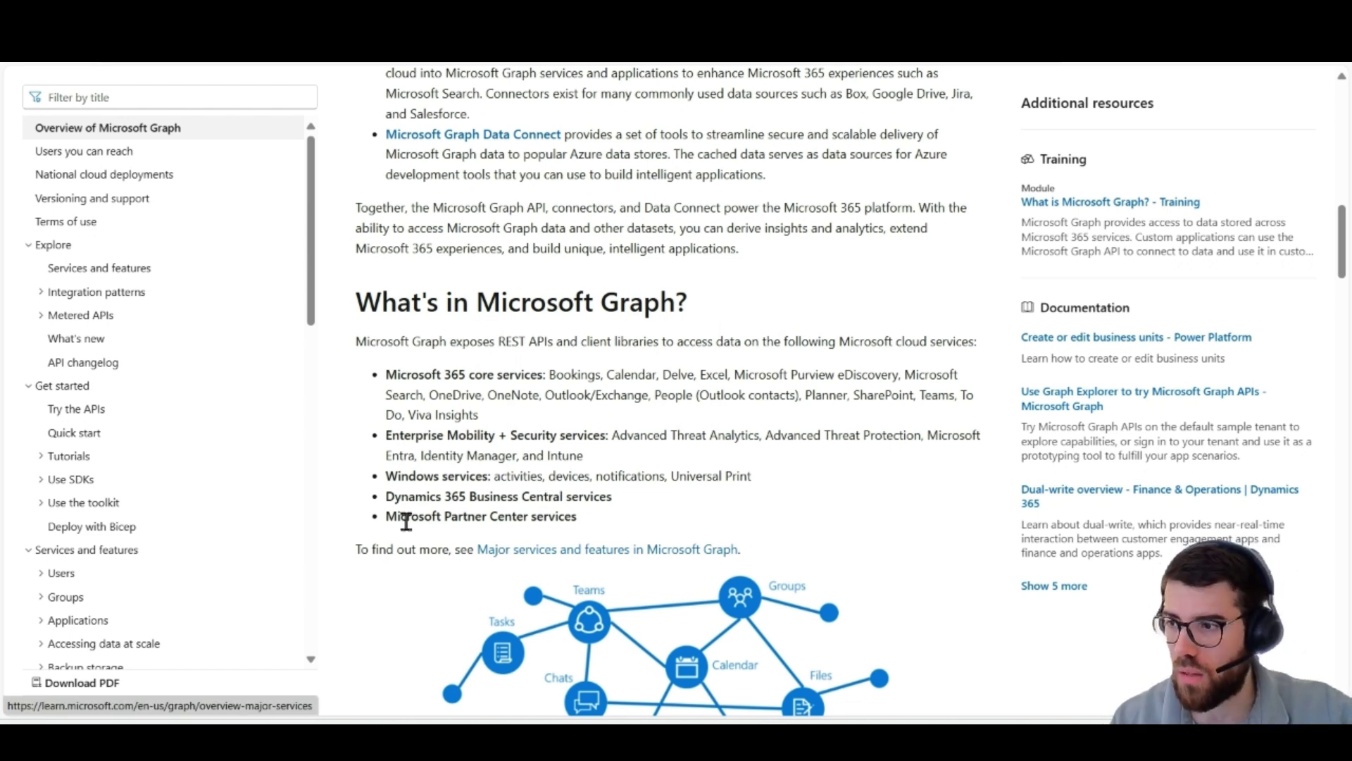
drag(406, 522, 519, 519)
click(752, 499)
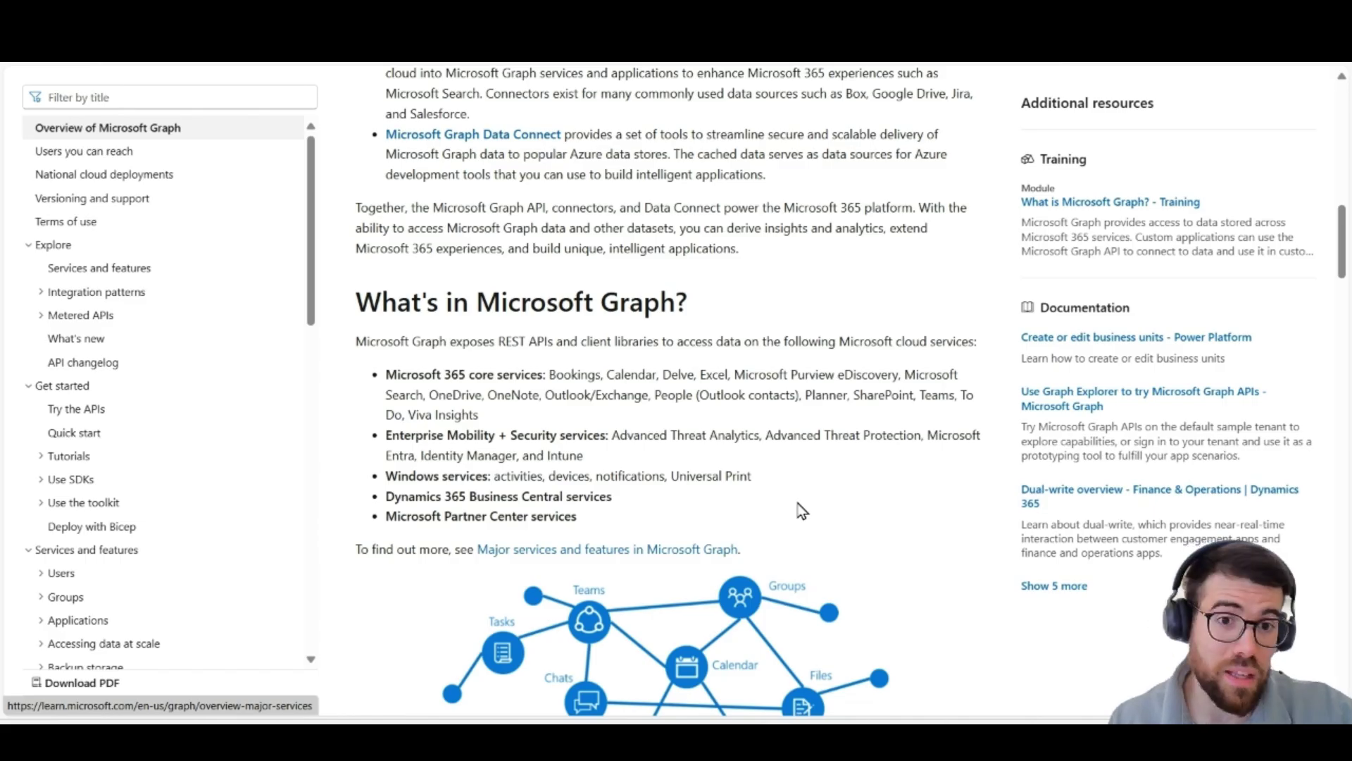
scroll(802, 511, up, 10)
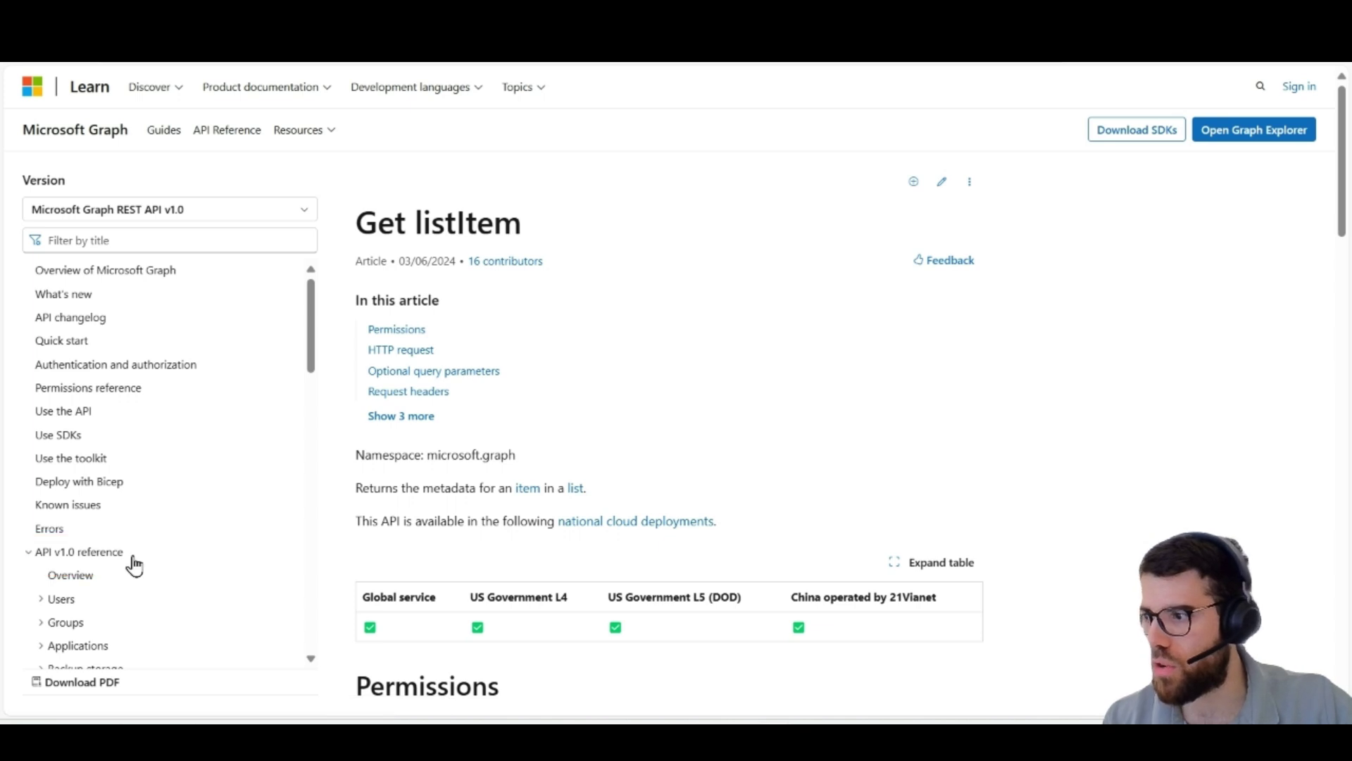
Go to the List item > Get column values docs and read its HTTP request
scroll(130, 567, down, 4)
scroll(135, 551, down, 8)
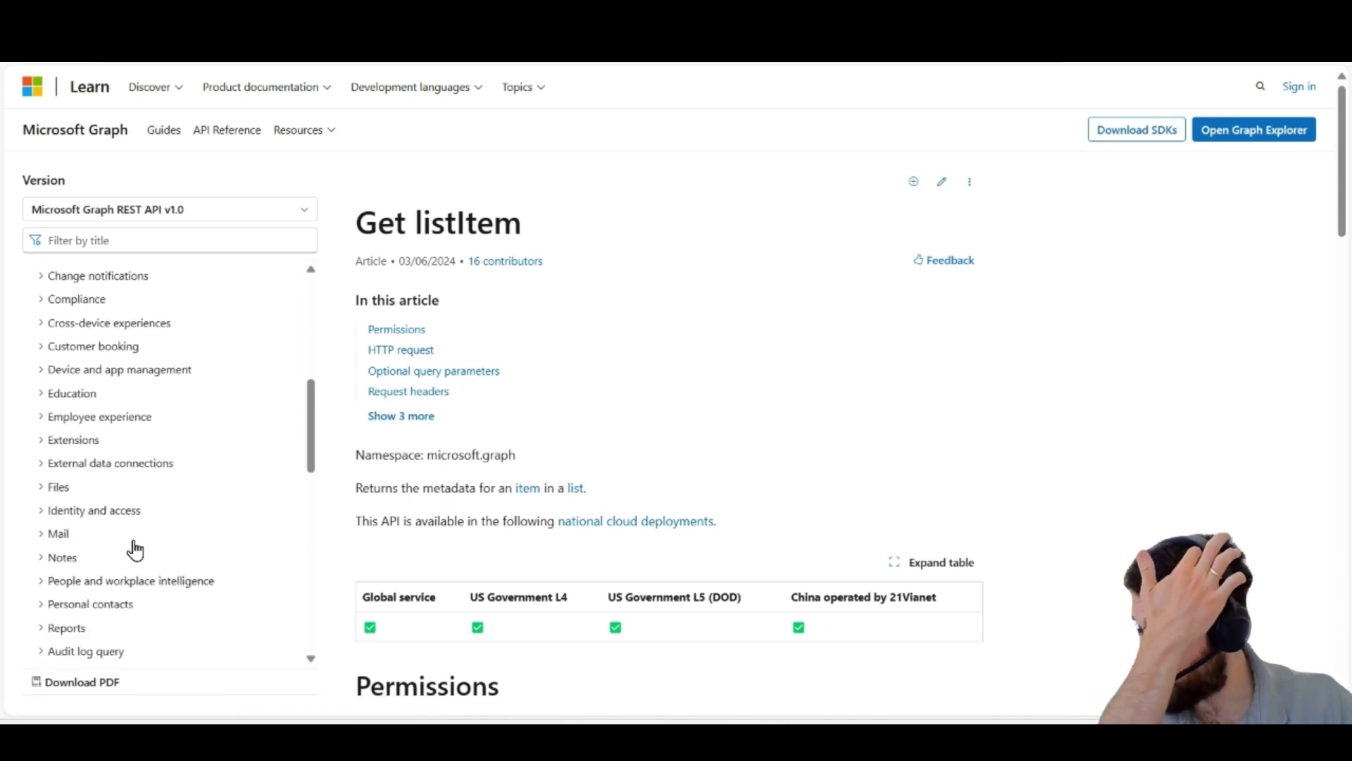
scroll(134, 554, down, 3)
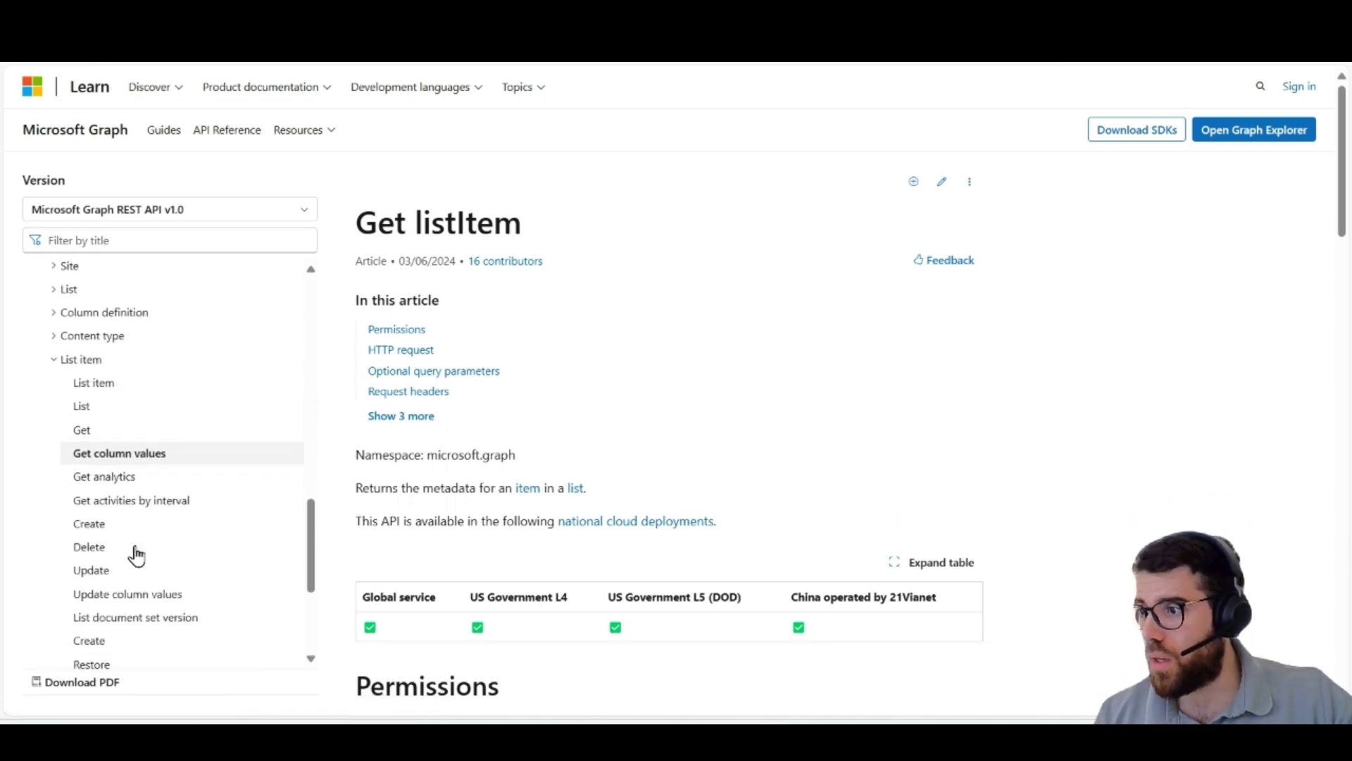
click(120, 454)
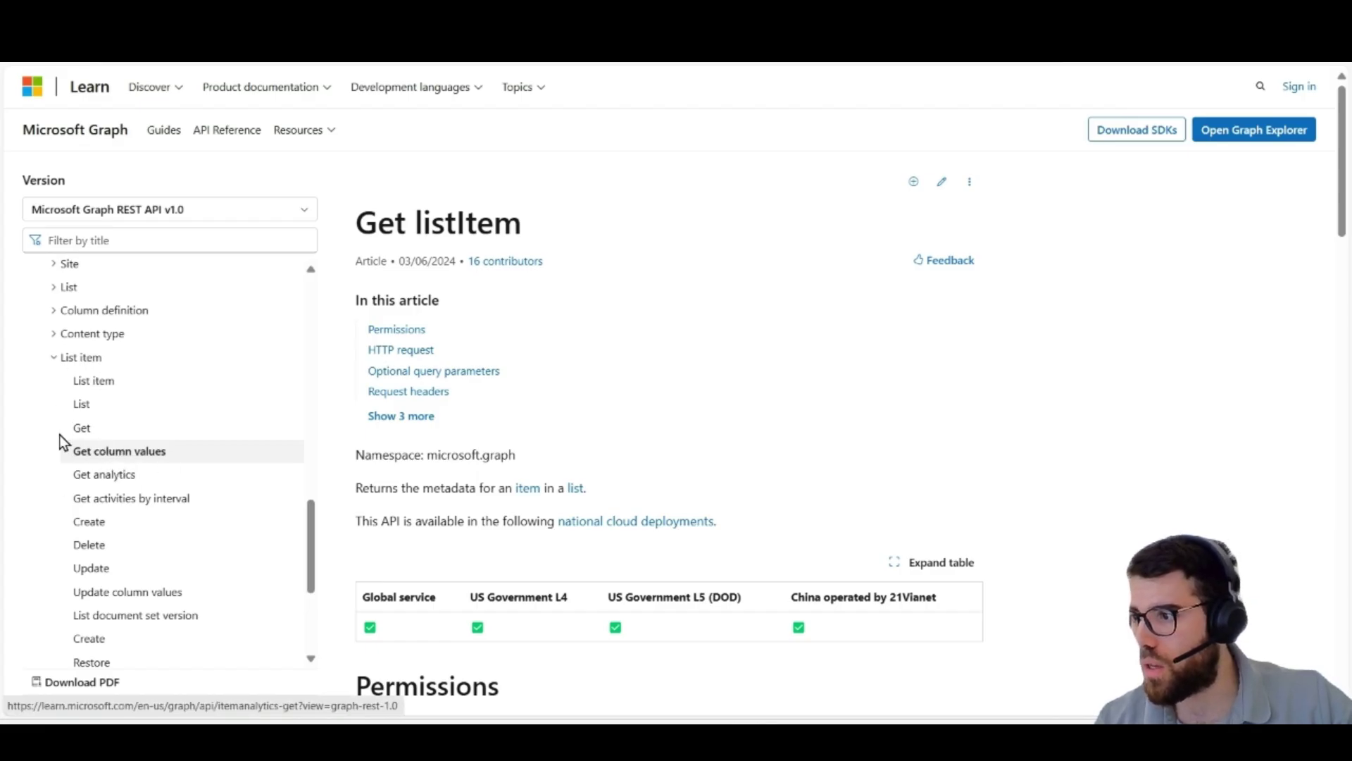
scroll(241, 492, down, 3)
scroll(774, 420, down, 8)
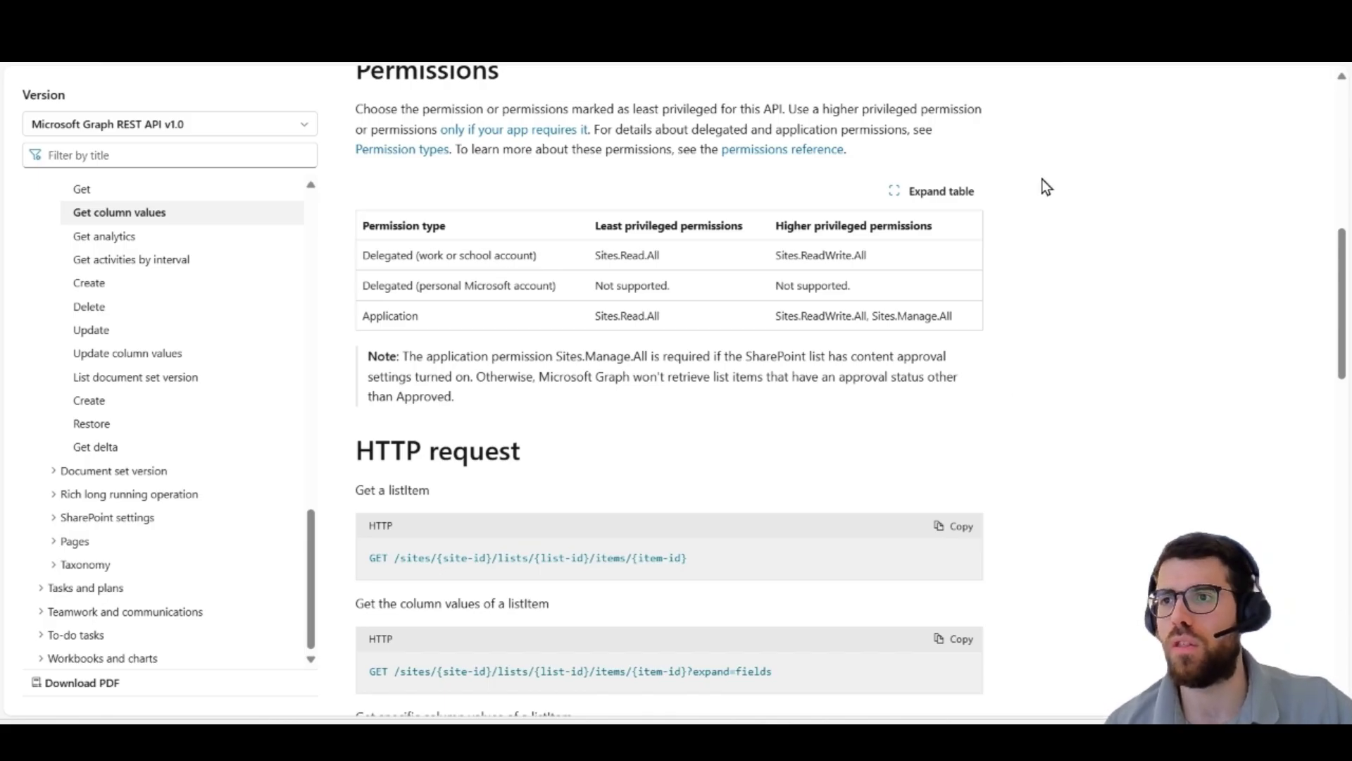
Compare with Graph Explorer, then launch Graph Explorer from the Get listItem docs page
click(1056, 49)
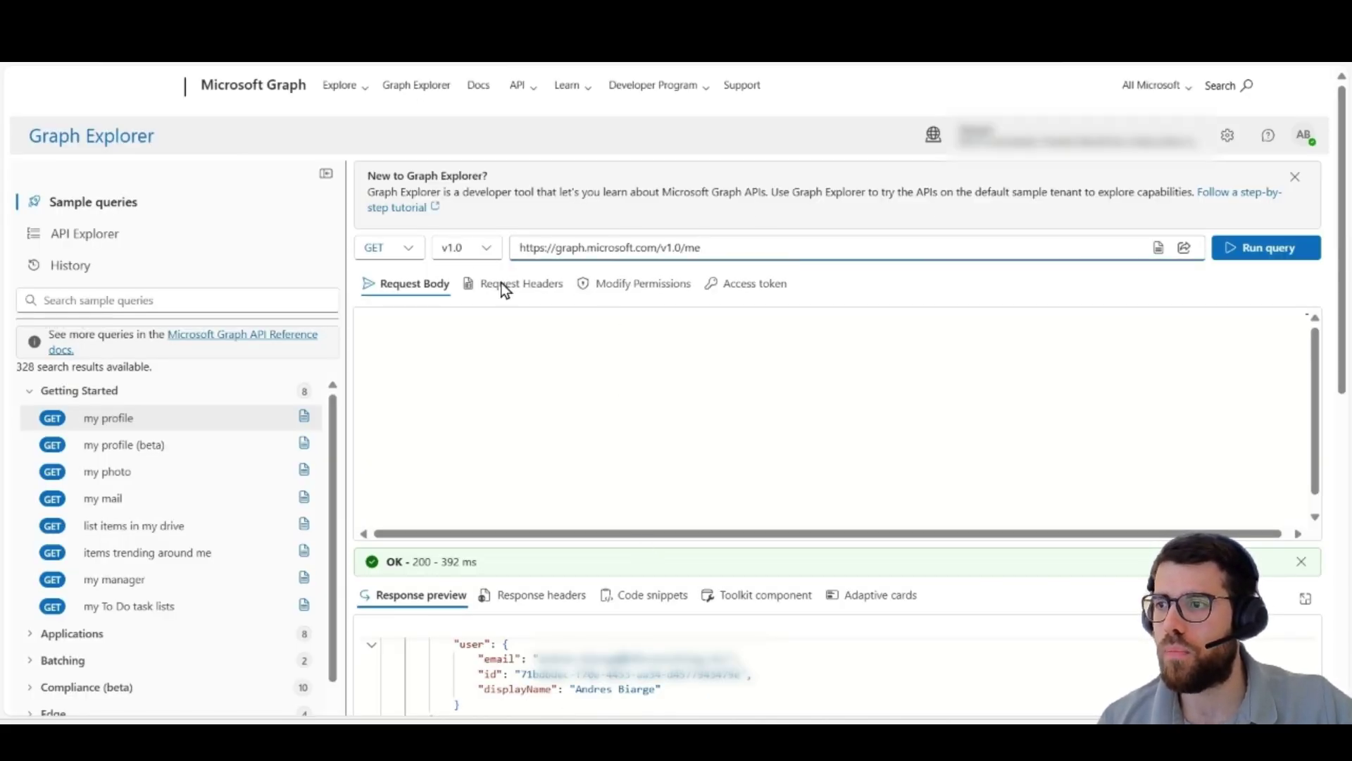
click(1197, 49)
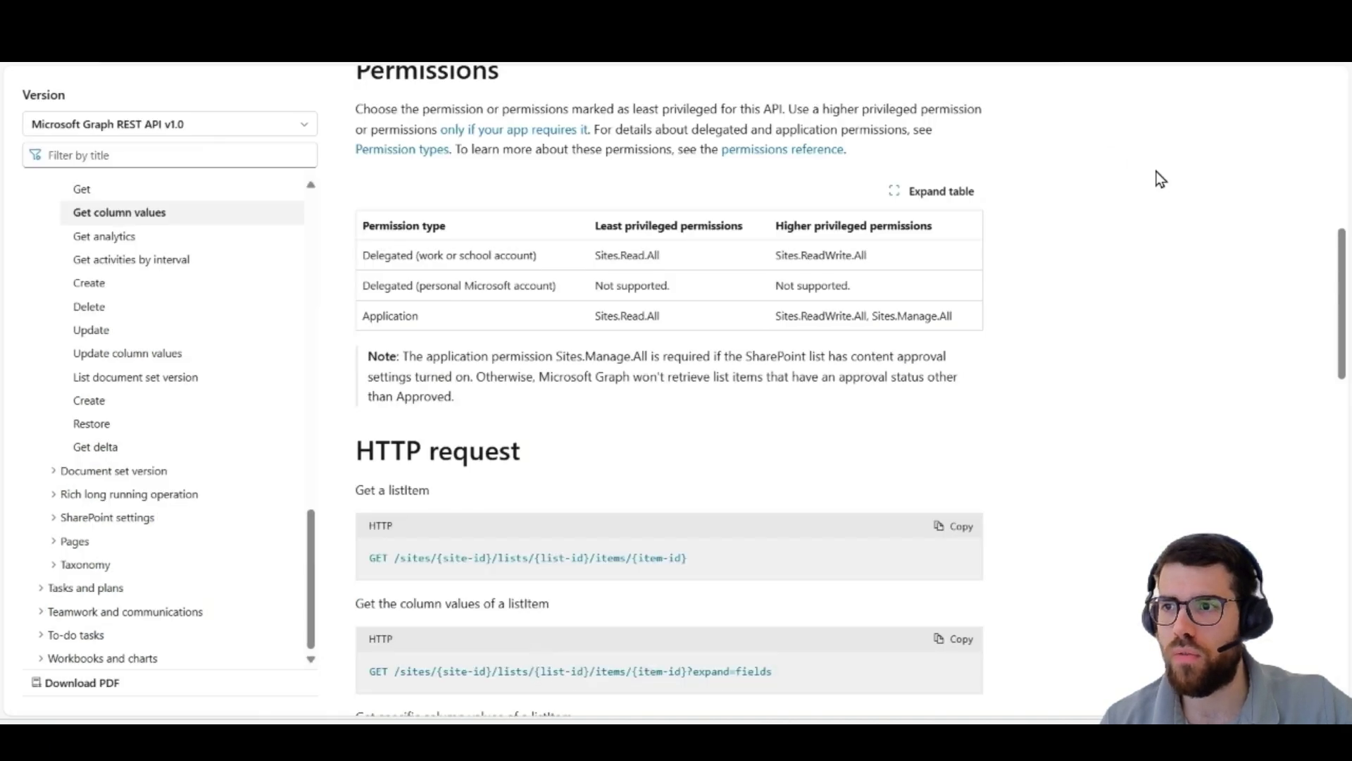
scroll(1156, 178, up, 8)
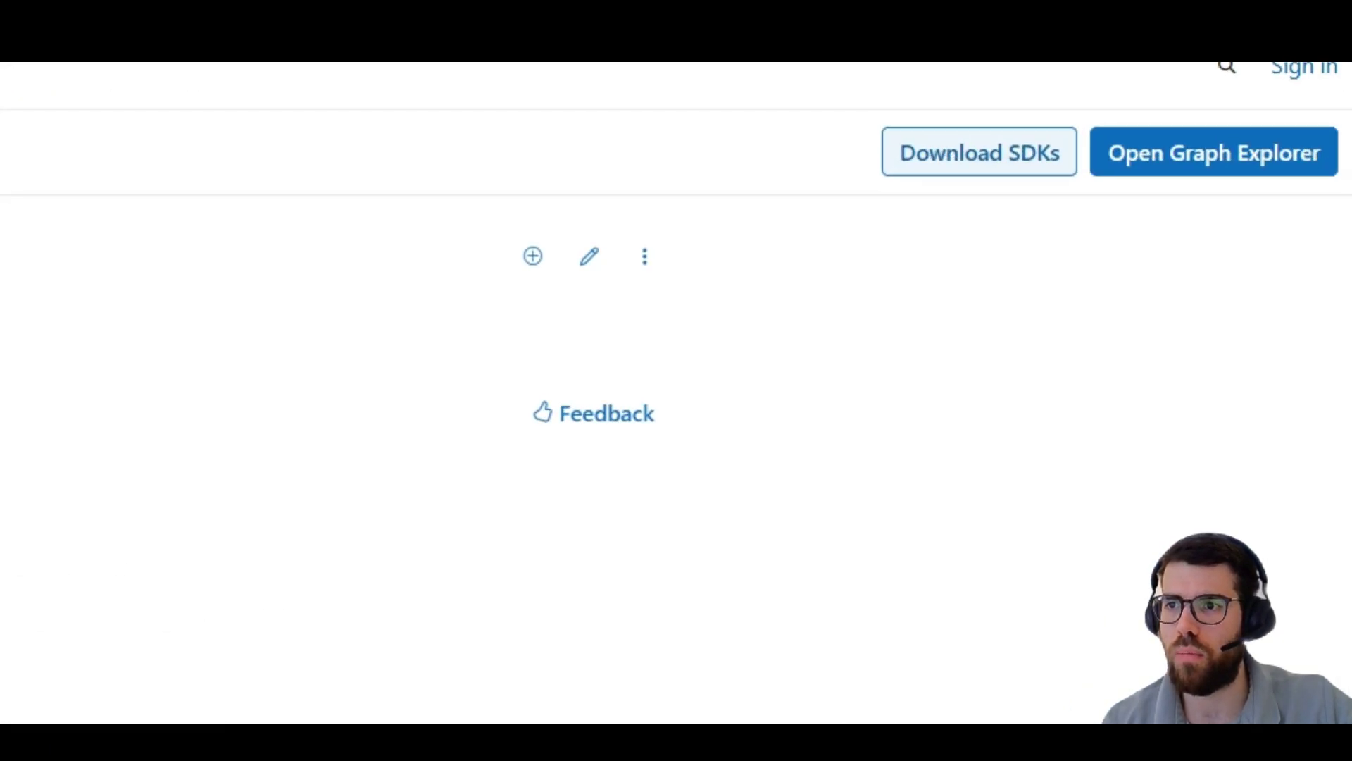
drag(1202, 94, 1317, 165)
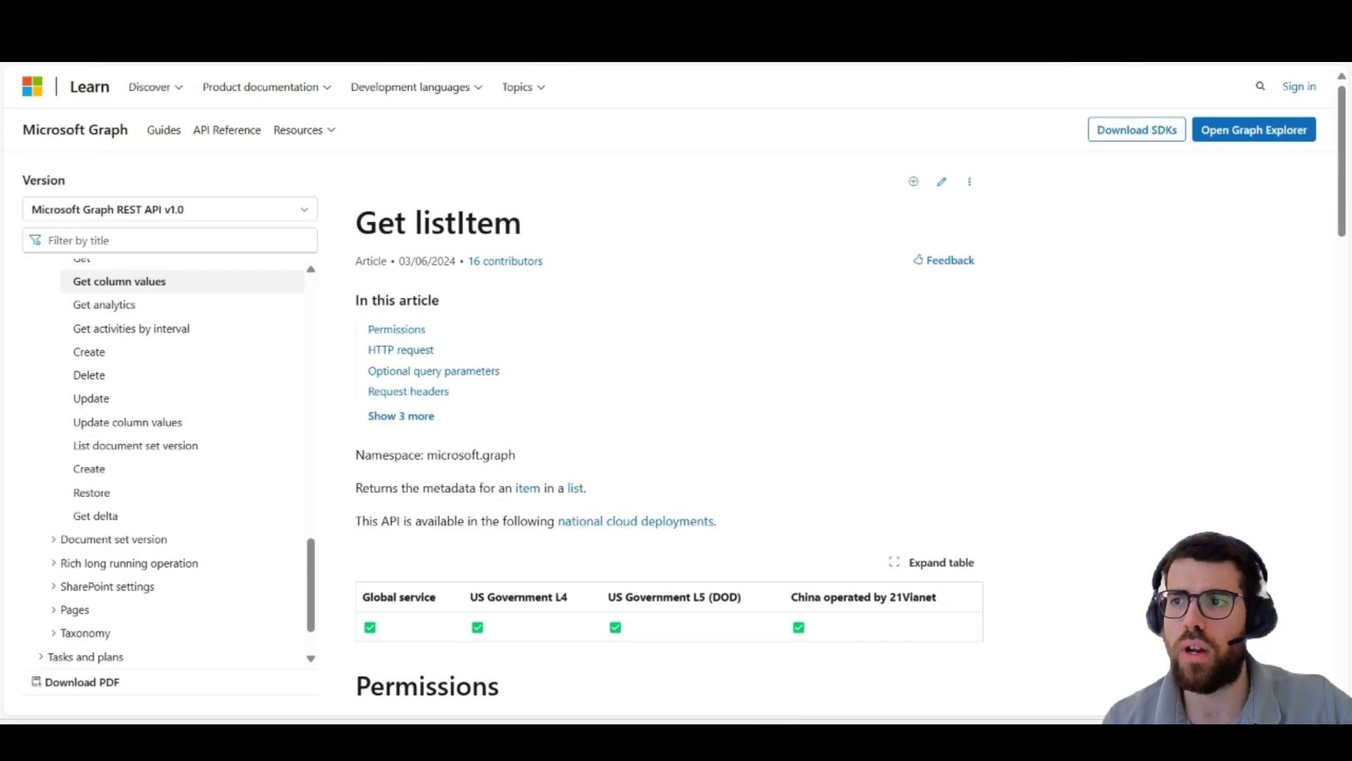
click(1155, 149)
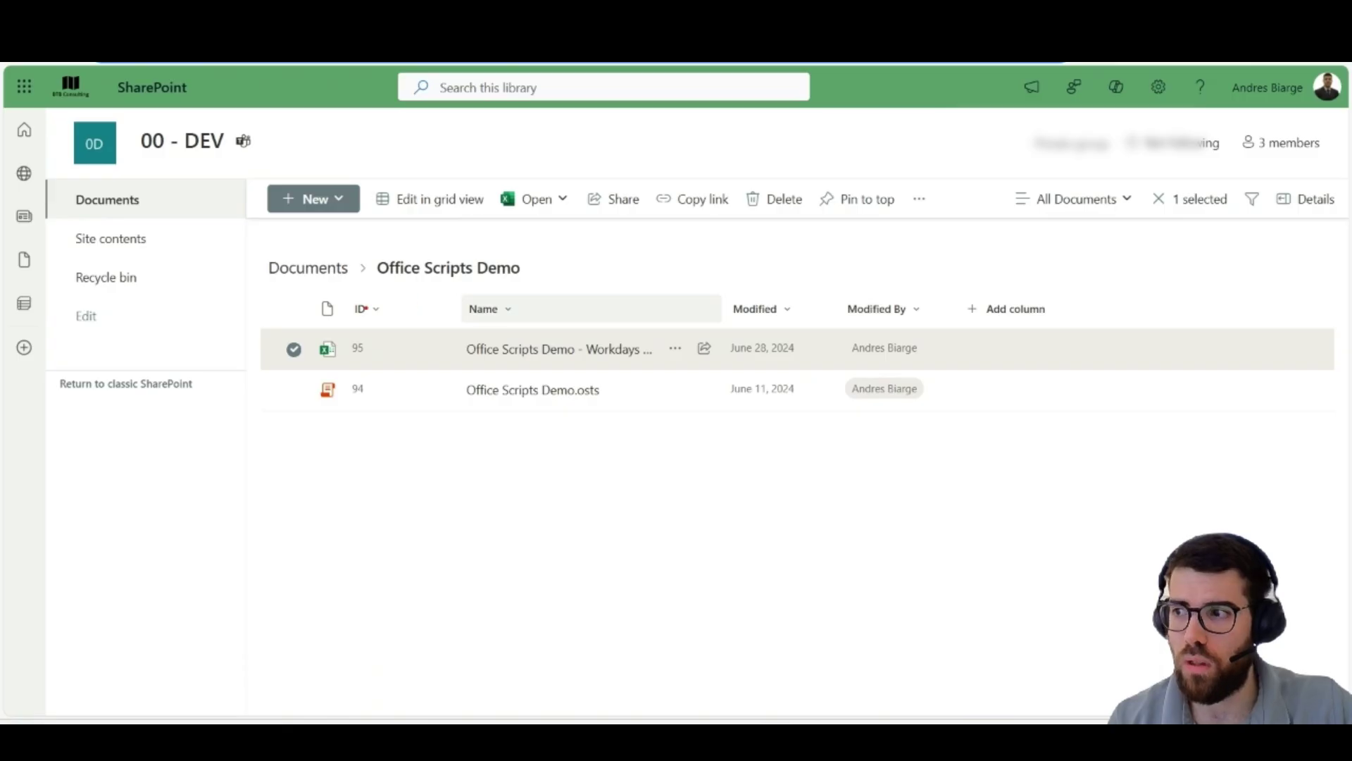
Open the browser developer console on the Office Scripts Demo library and clear its messages
mouse_move(274, 324)
mouse_down()
mouse_move(725, 329)
mouse_move(913, 372)
mouse_up()
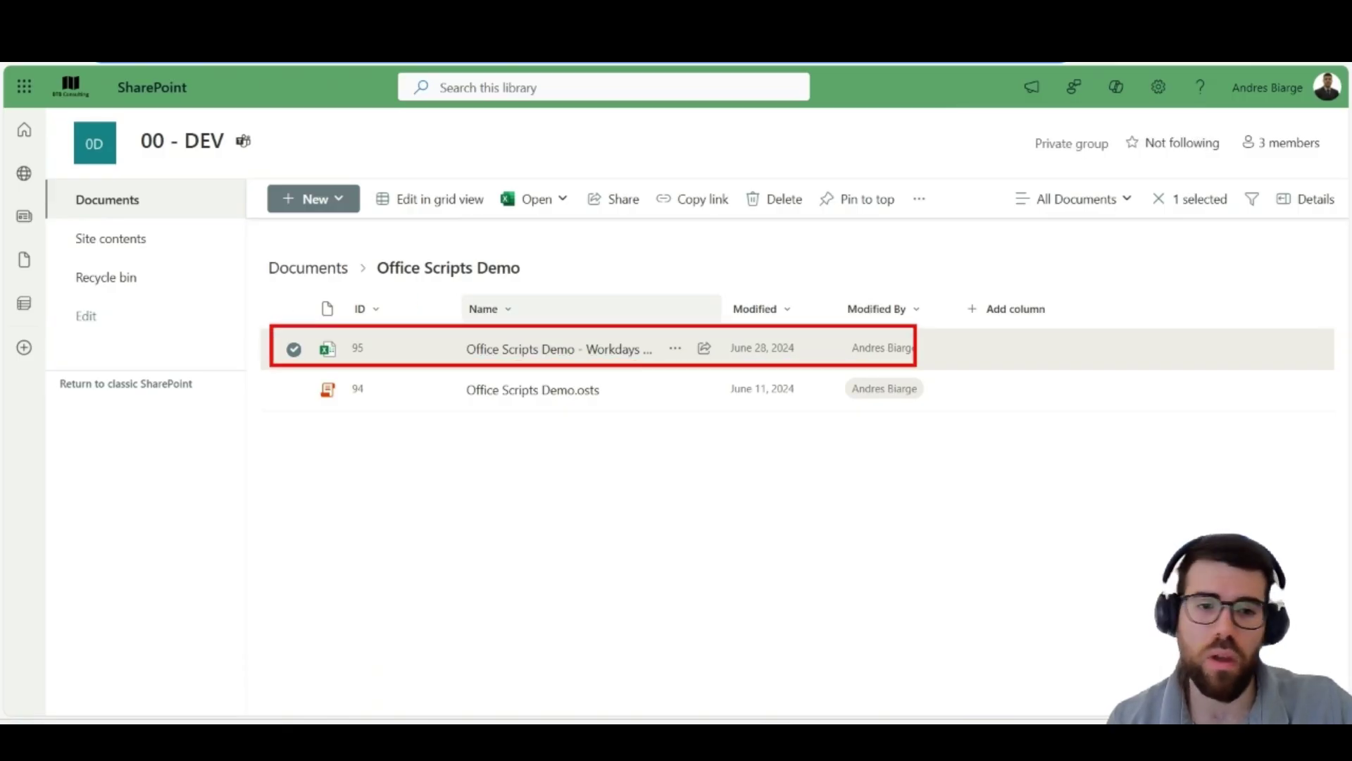
key(Escape)
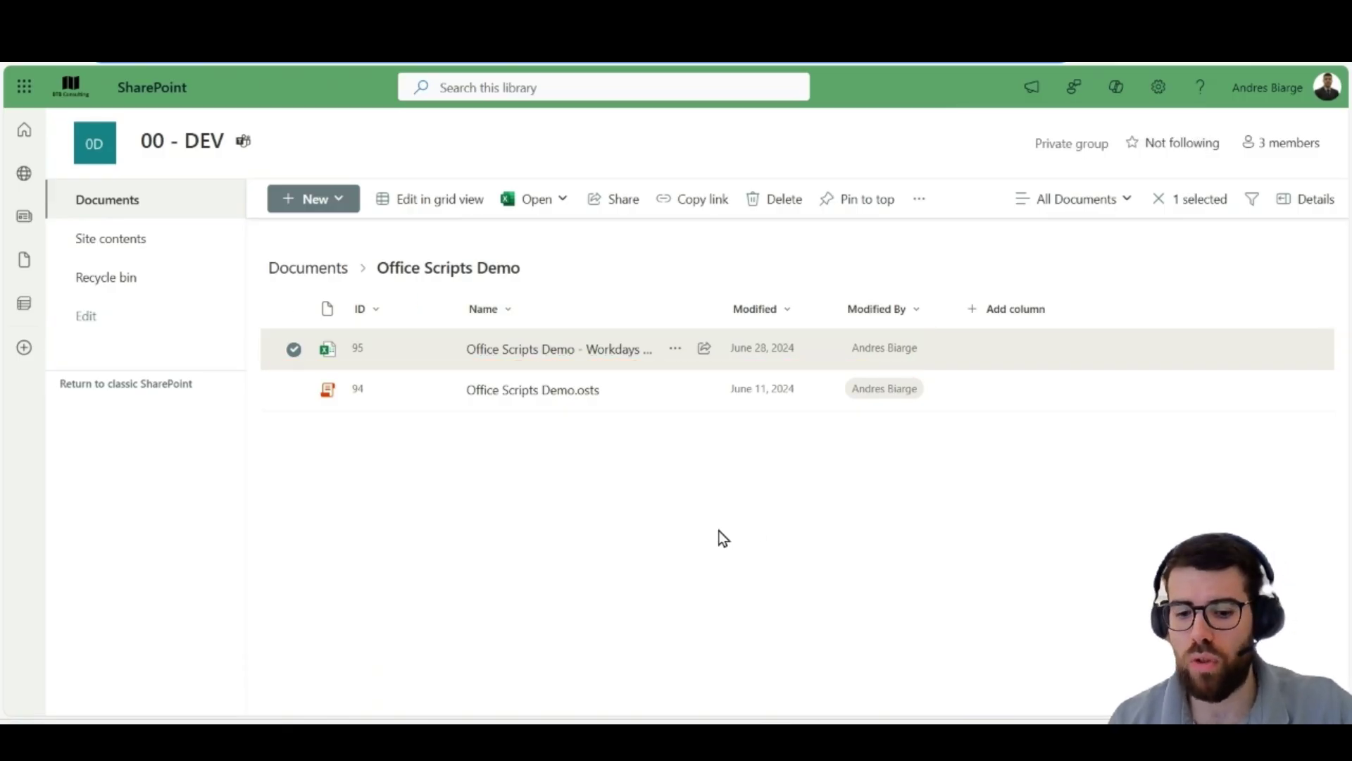
key(F12)
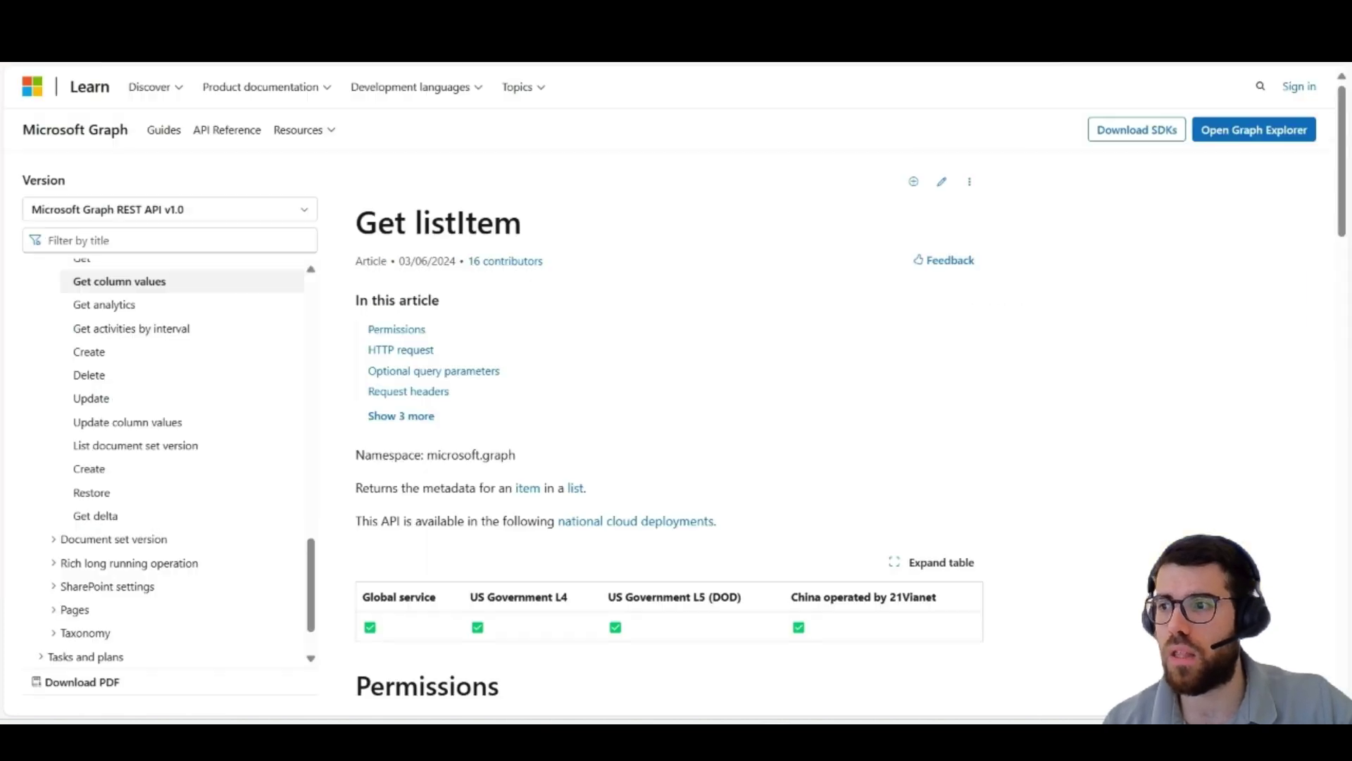
scroll(598, 442, down, 8)
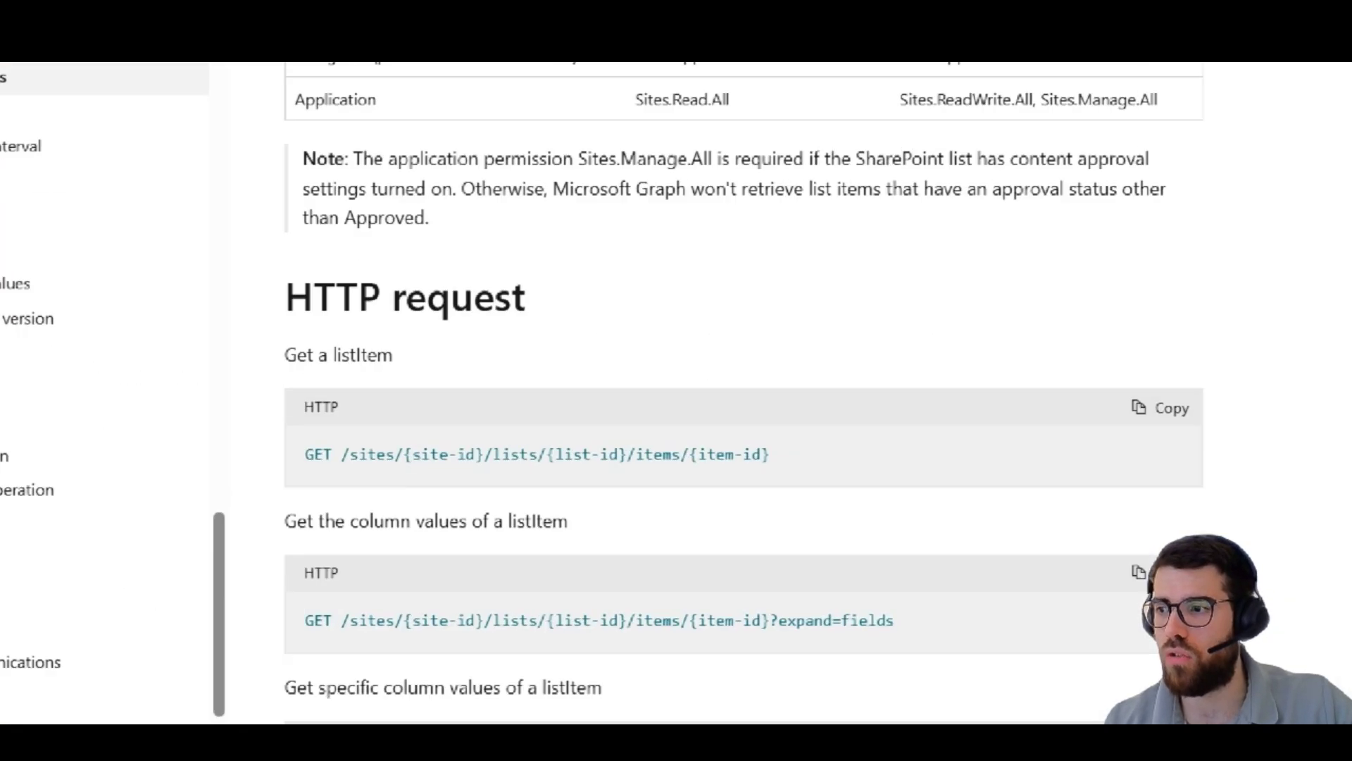
drag(388, 467, 453, 460)
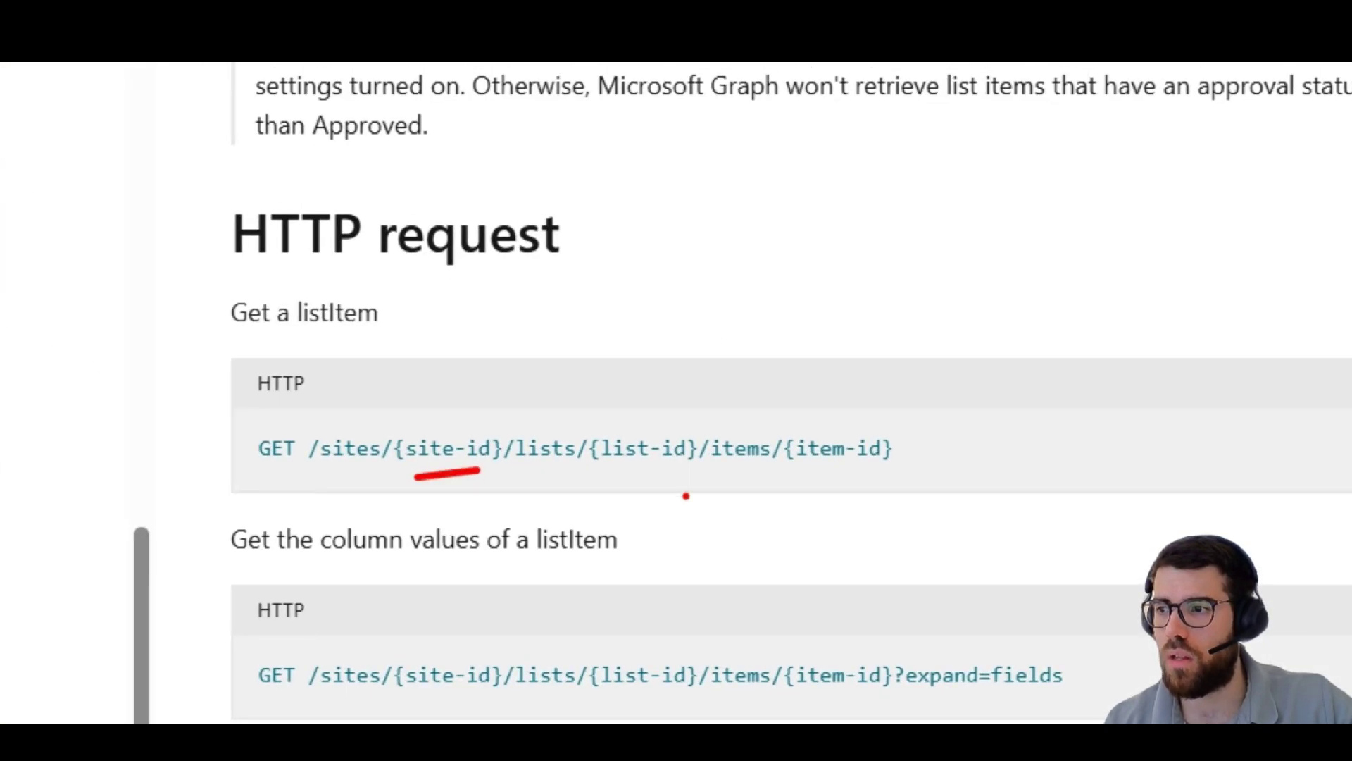
drag(637, 477, 859, 474)
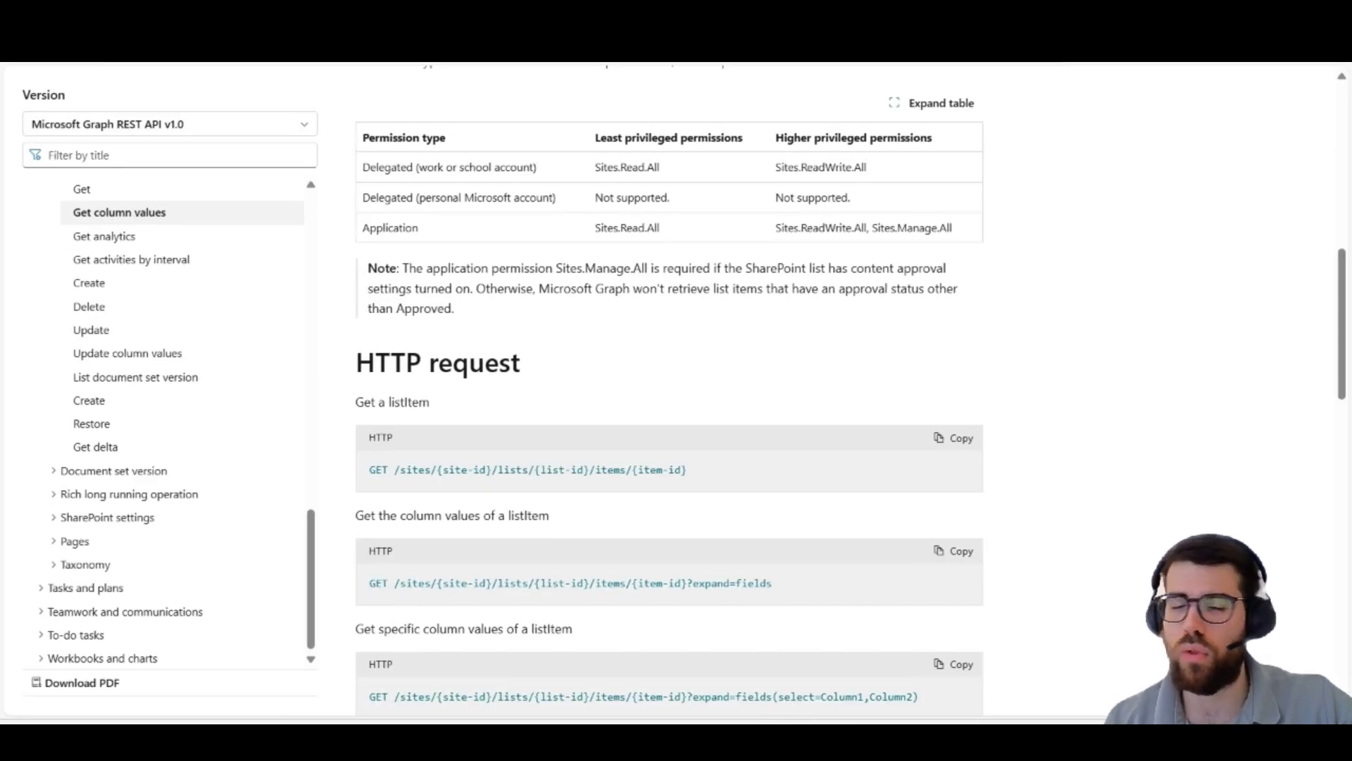
click(902, 57)
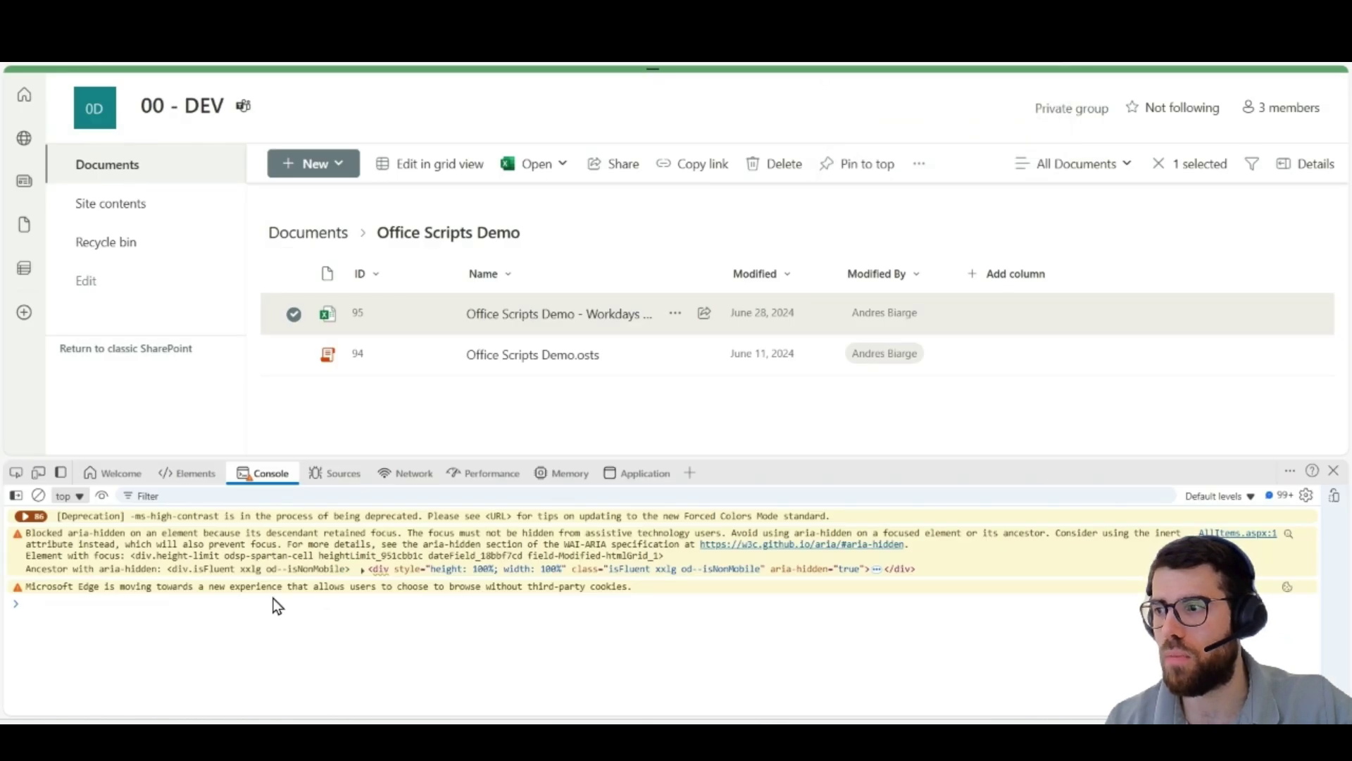
click(39, 496)
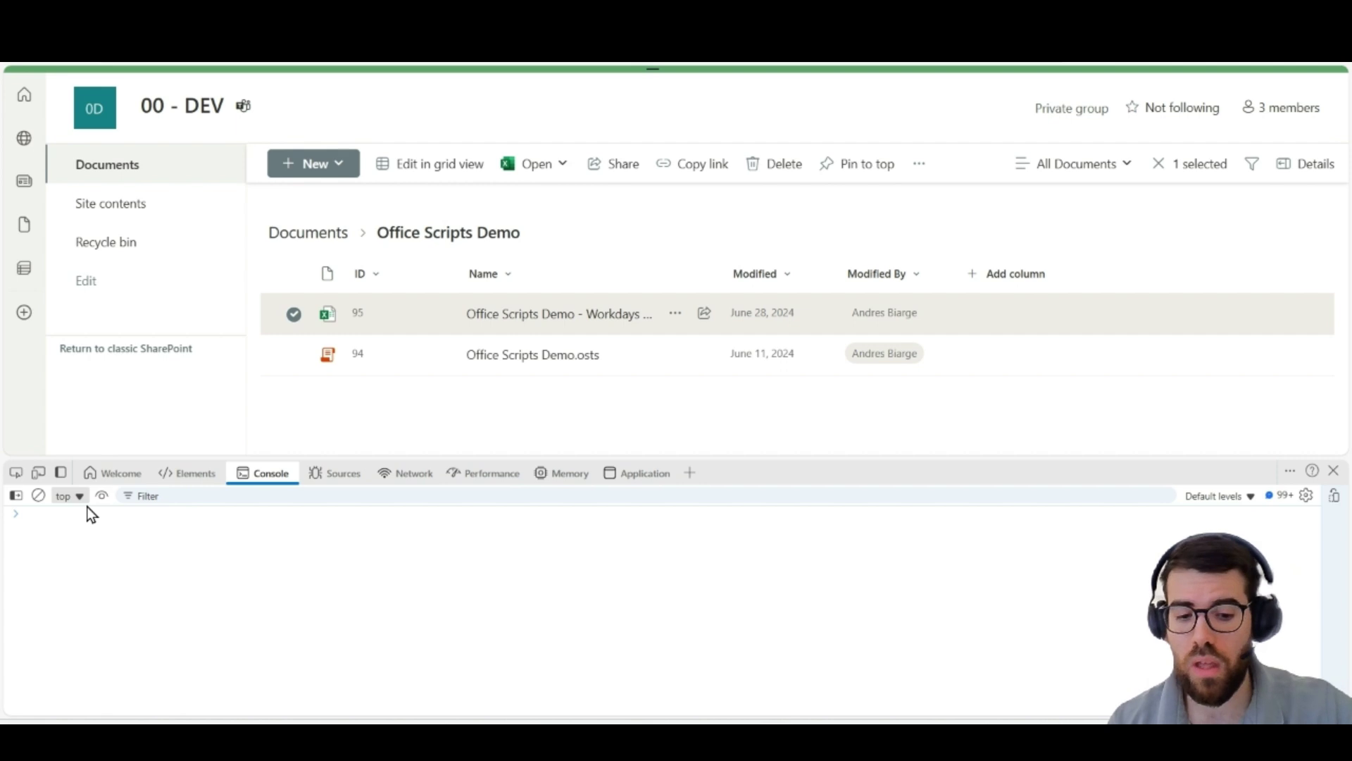
Evaluate _spPageContextInfo.siteId in the console to print the site ID
text(_sp)
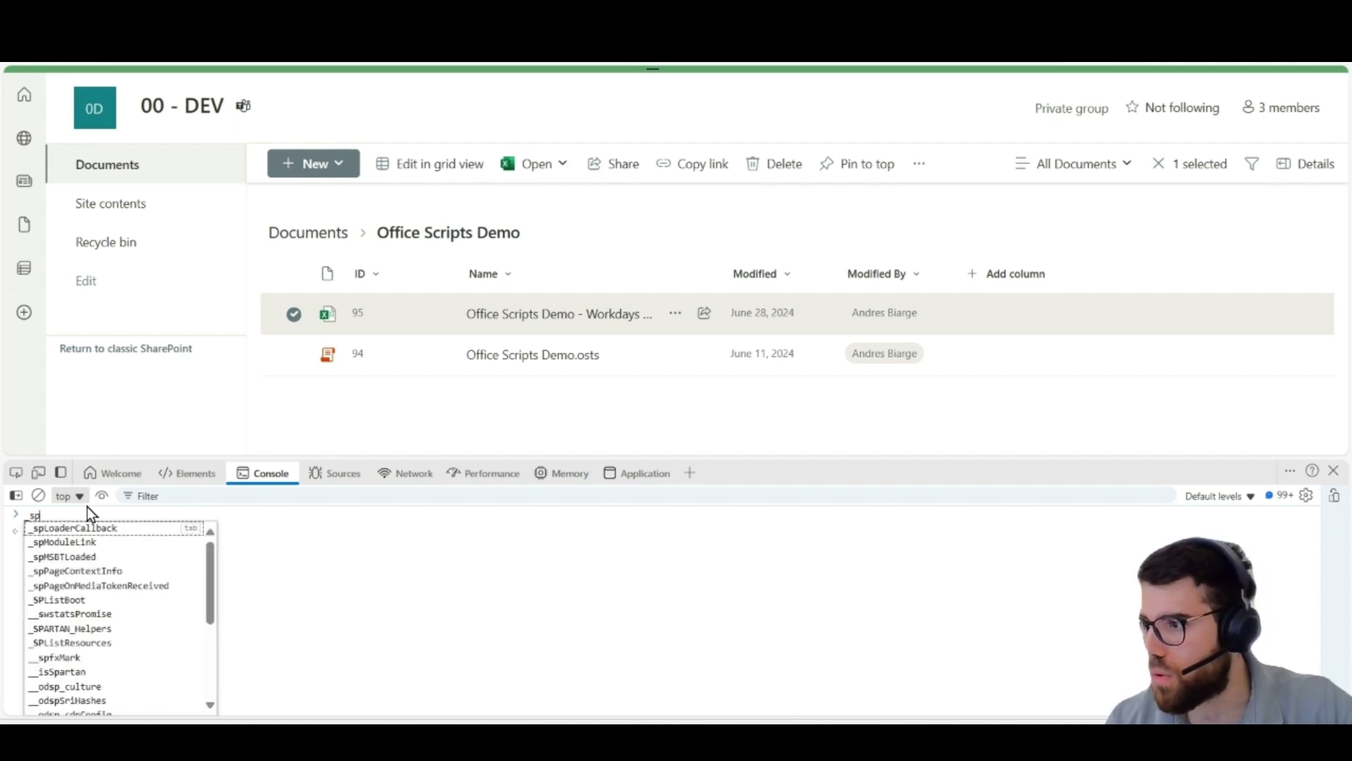
text(P)
key(Return)
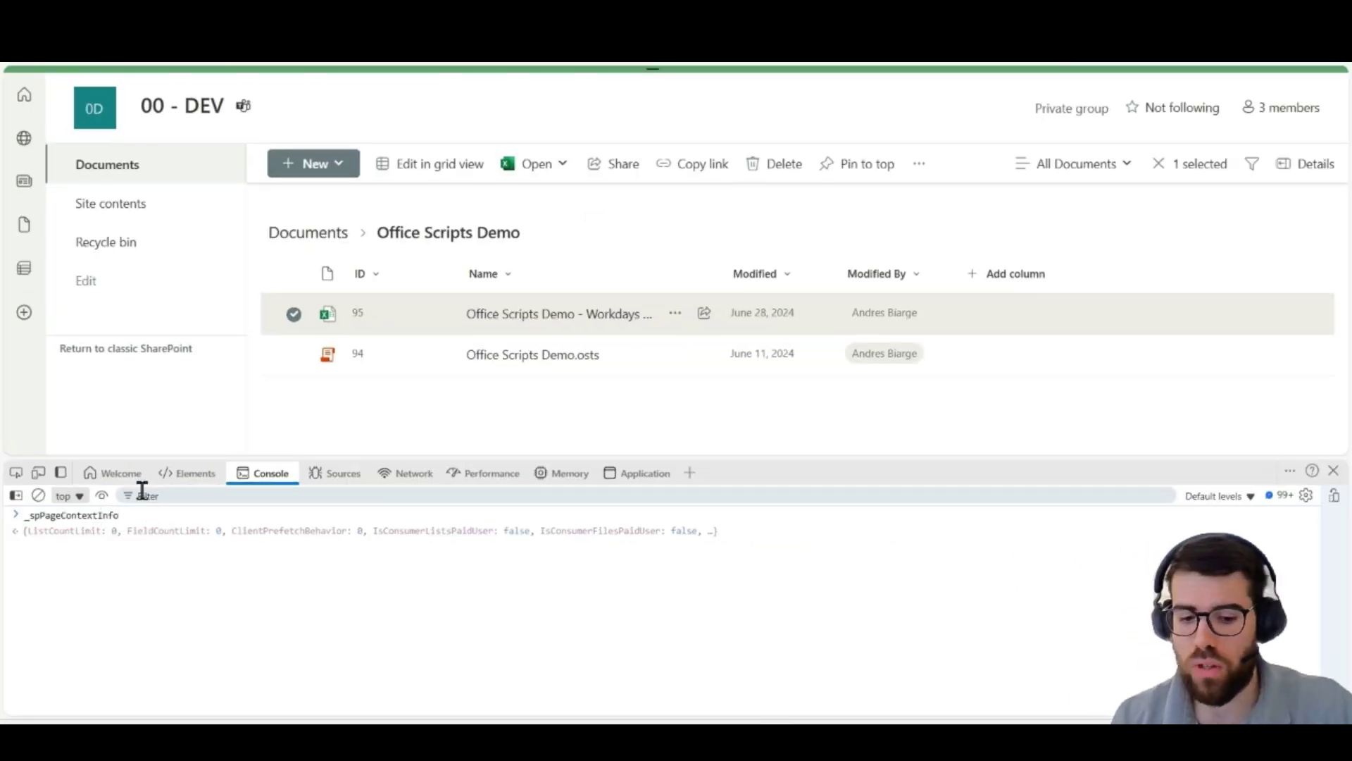
text(.)
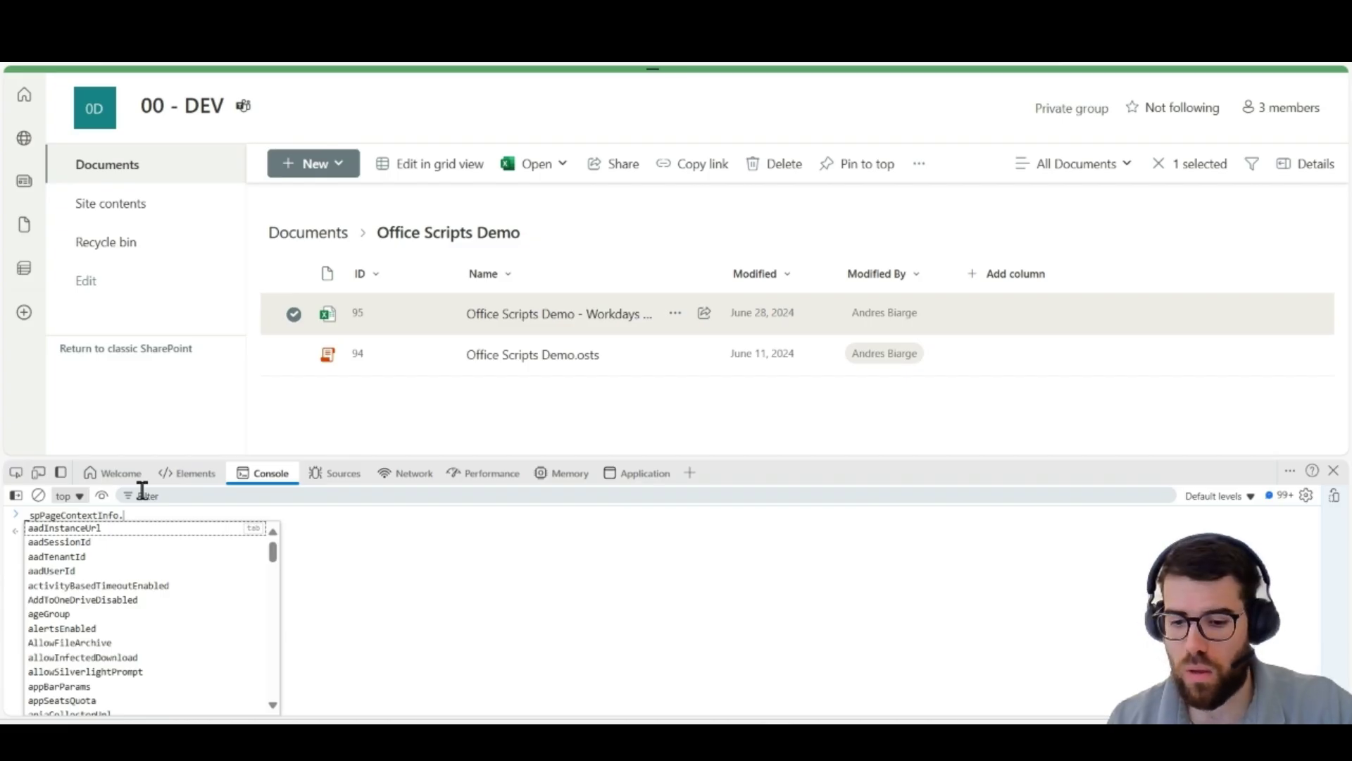
text(siteId)
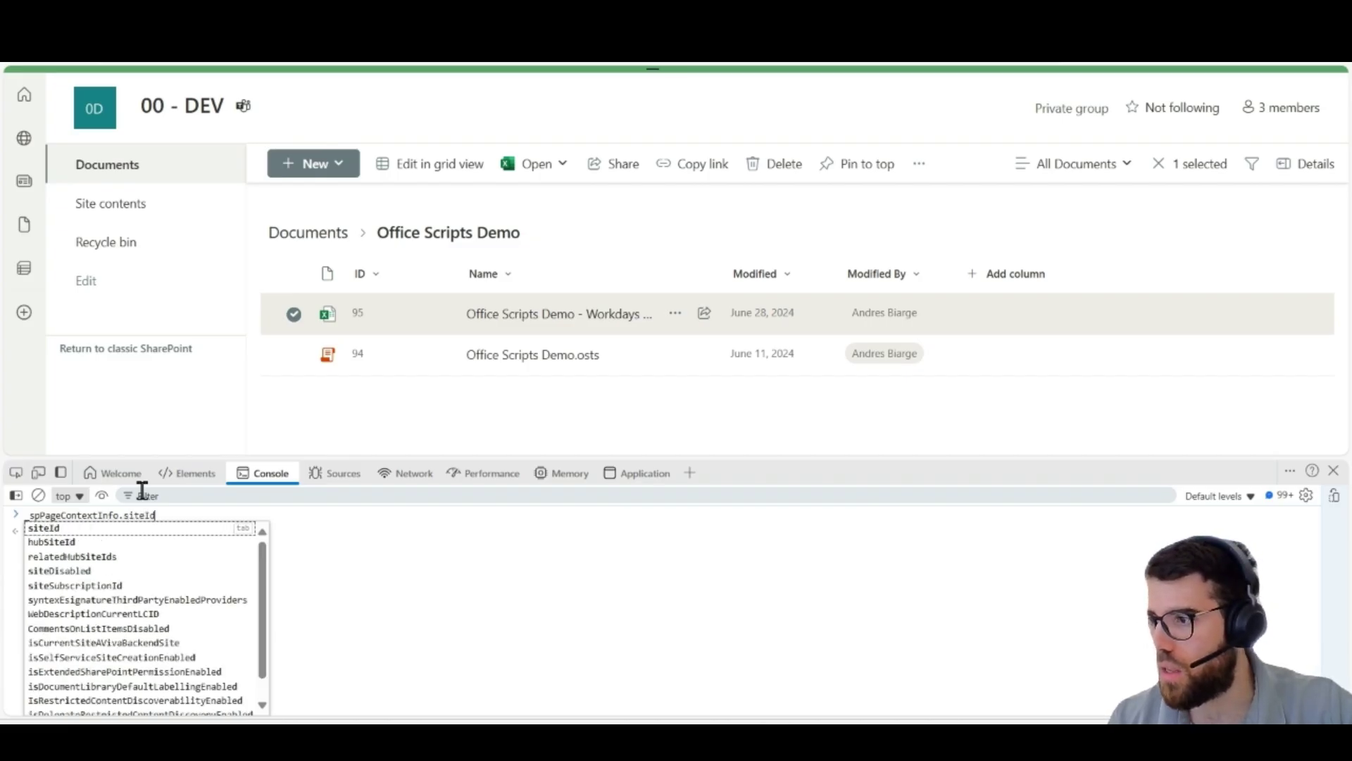
key(Return)
Query _spPageContextInfo.listId for the list ID, then select the site ID value to copy
key(Up)
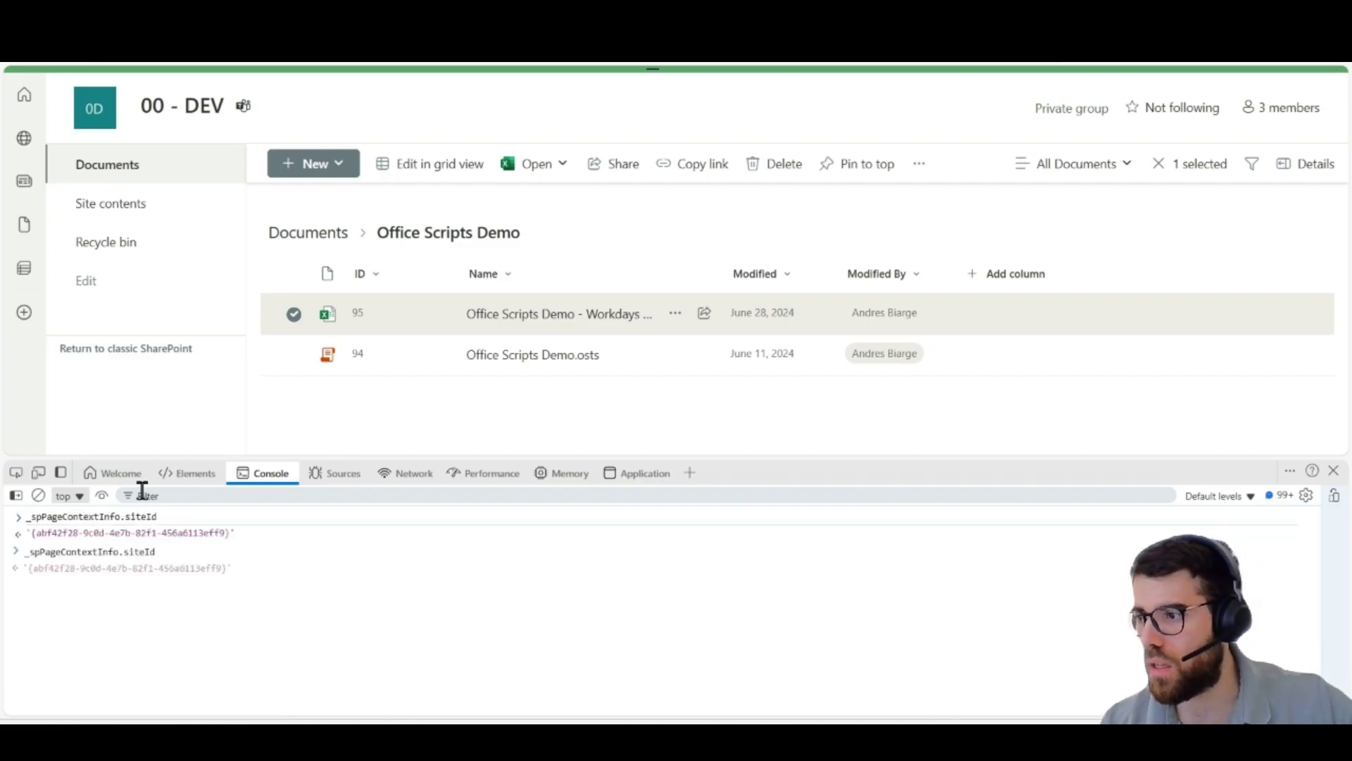
key(BackSpace)
key(BackSpace)
key(BackSpace)
key(BackSpace)
key(BackSpace)
key(BackSpace)
text(lilstI)
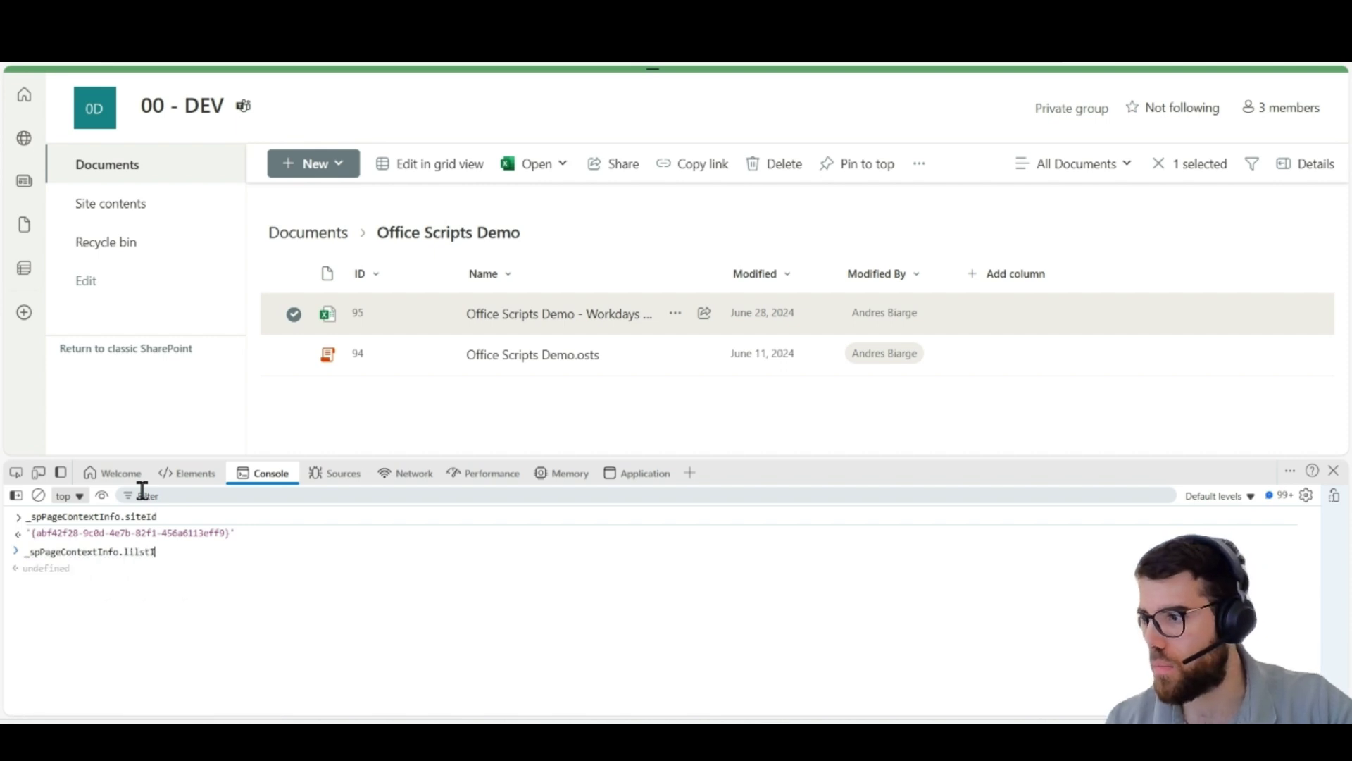
key(BackSpace)
key(BackSpace)
key(BackSpace)
key(BackSpace)
text(stId)
key(Return)
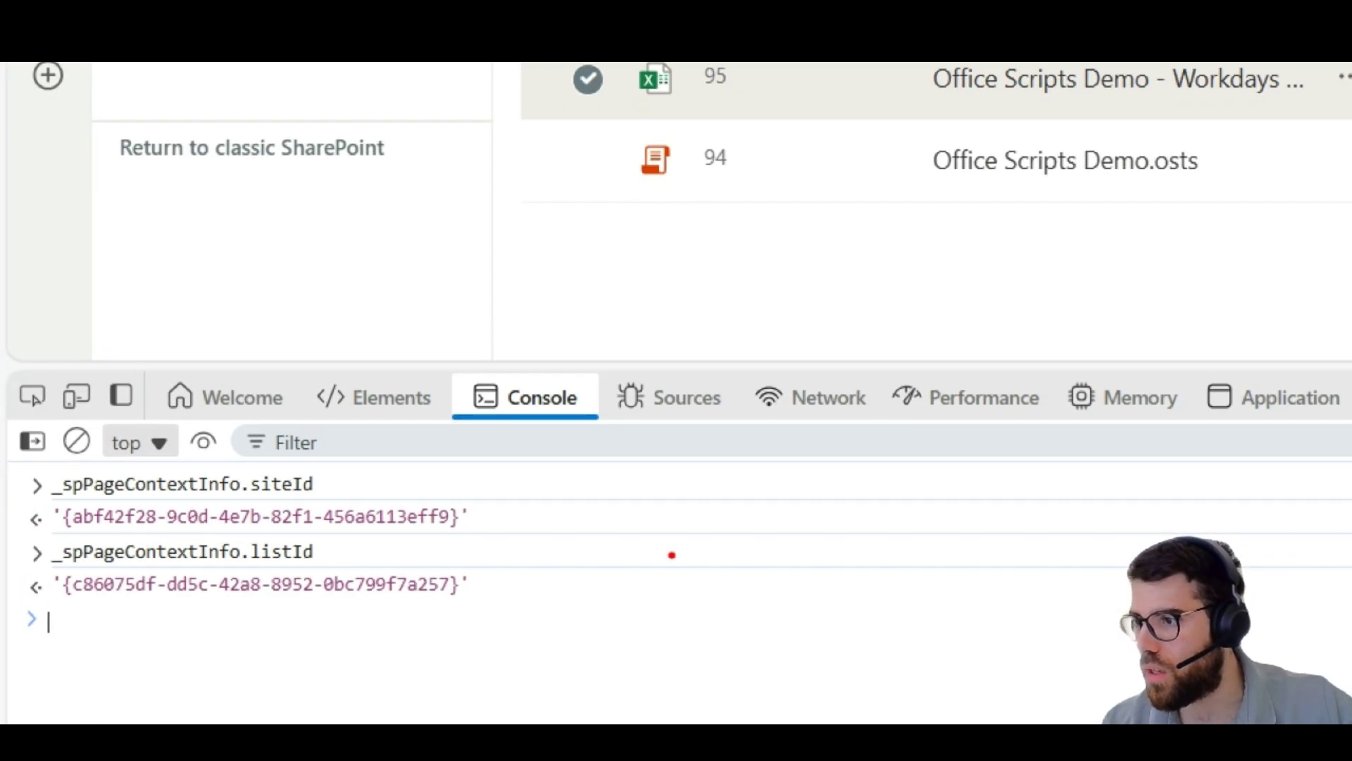
drag(361, 495, 400, 465)
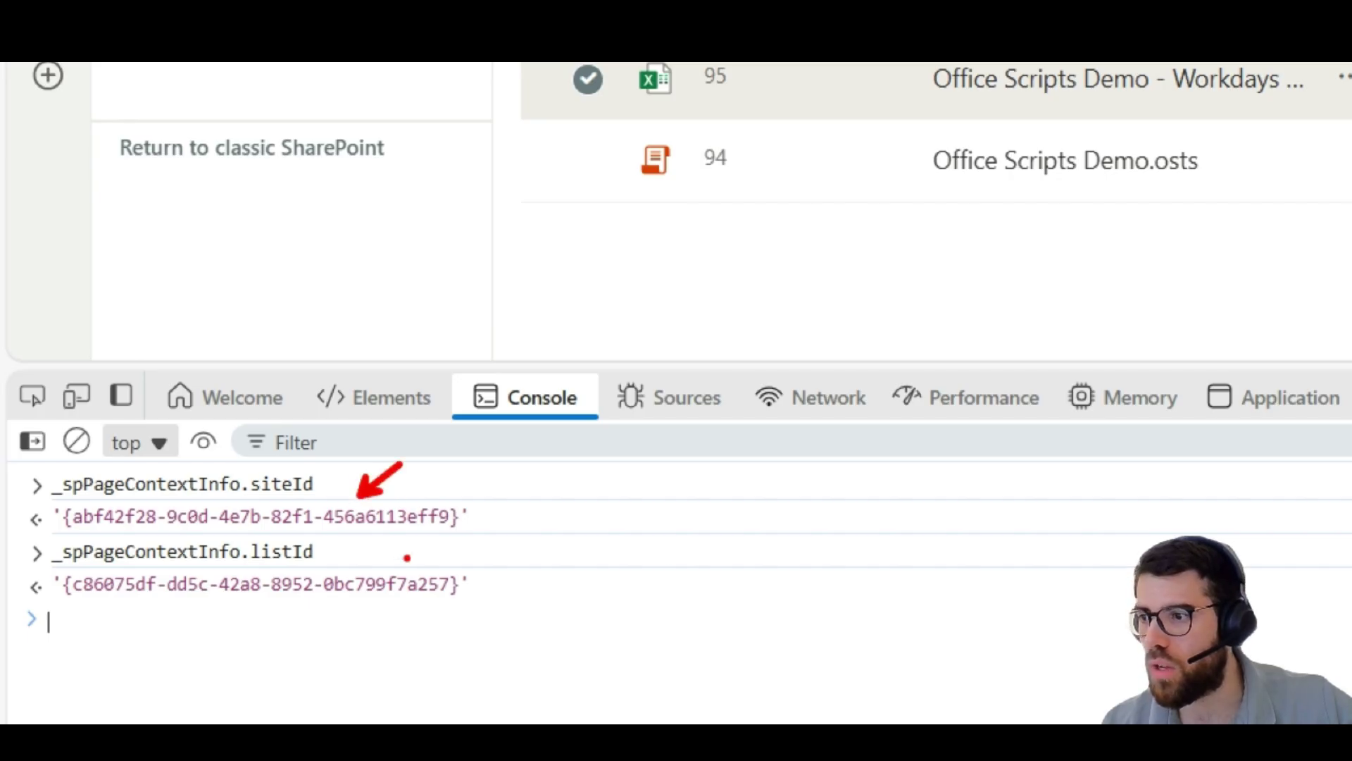
drag(407, 562, 472, 529)
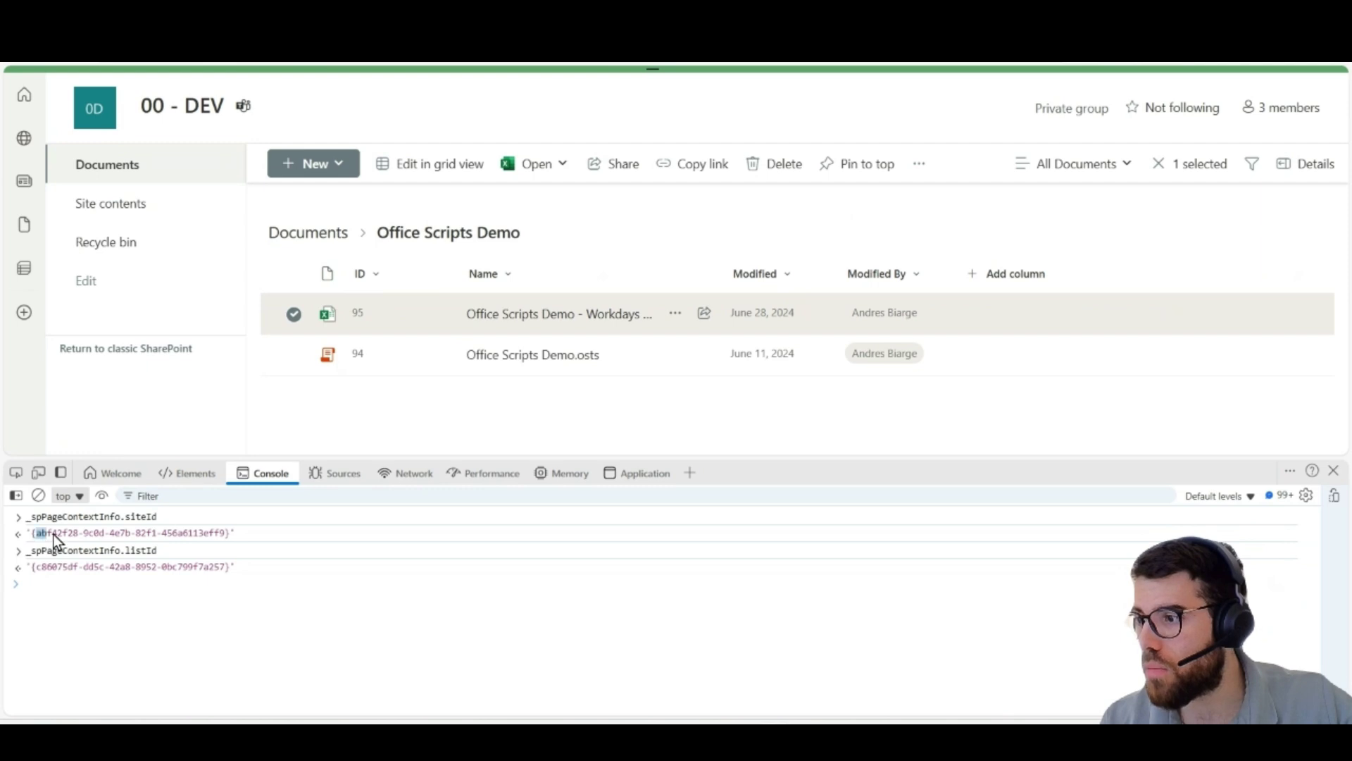
drag(53, 534, 229, 544)
Replace 'me' in the query with sites/{siteId}/lists/{listId}/items/ using the copied IDs
click(928, 83)
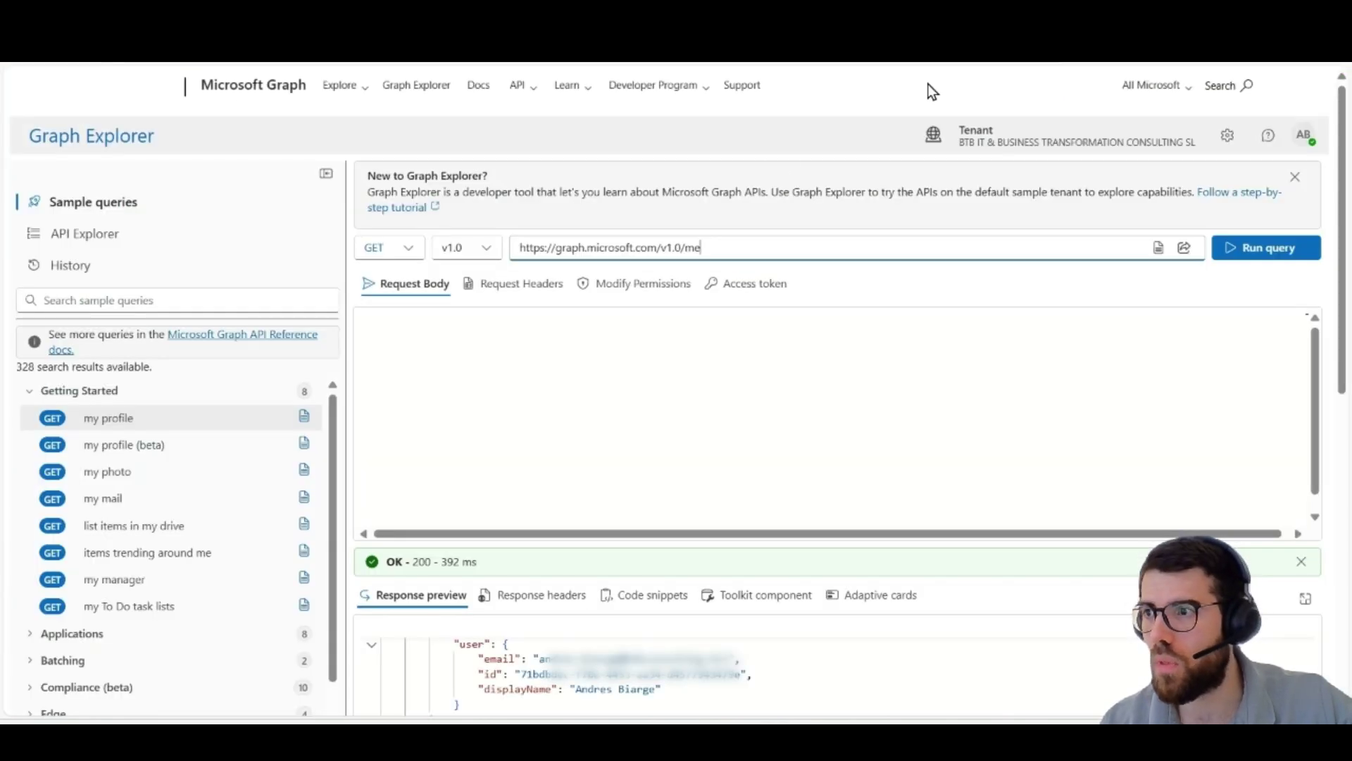
double_click(694, 247)
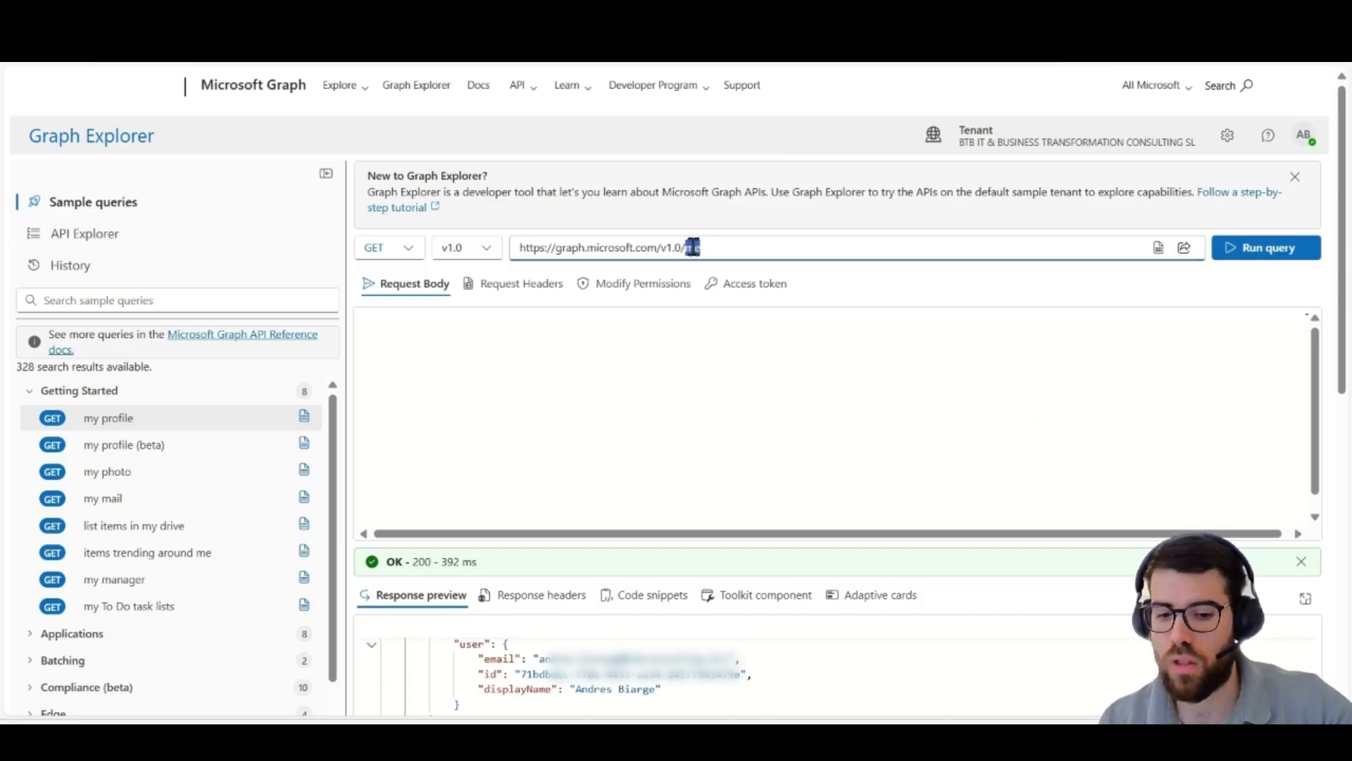
text(sites/)
text(abf42f28-9c0d-4e7b-82f1-456a6113eff9)
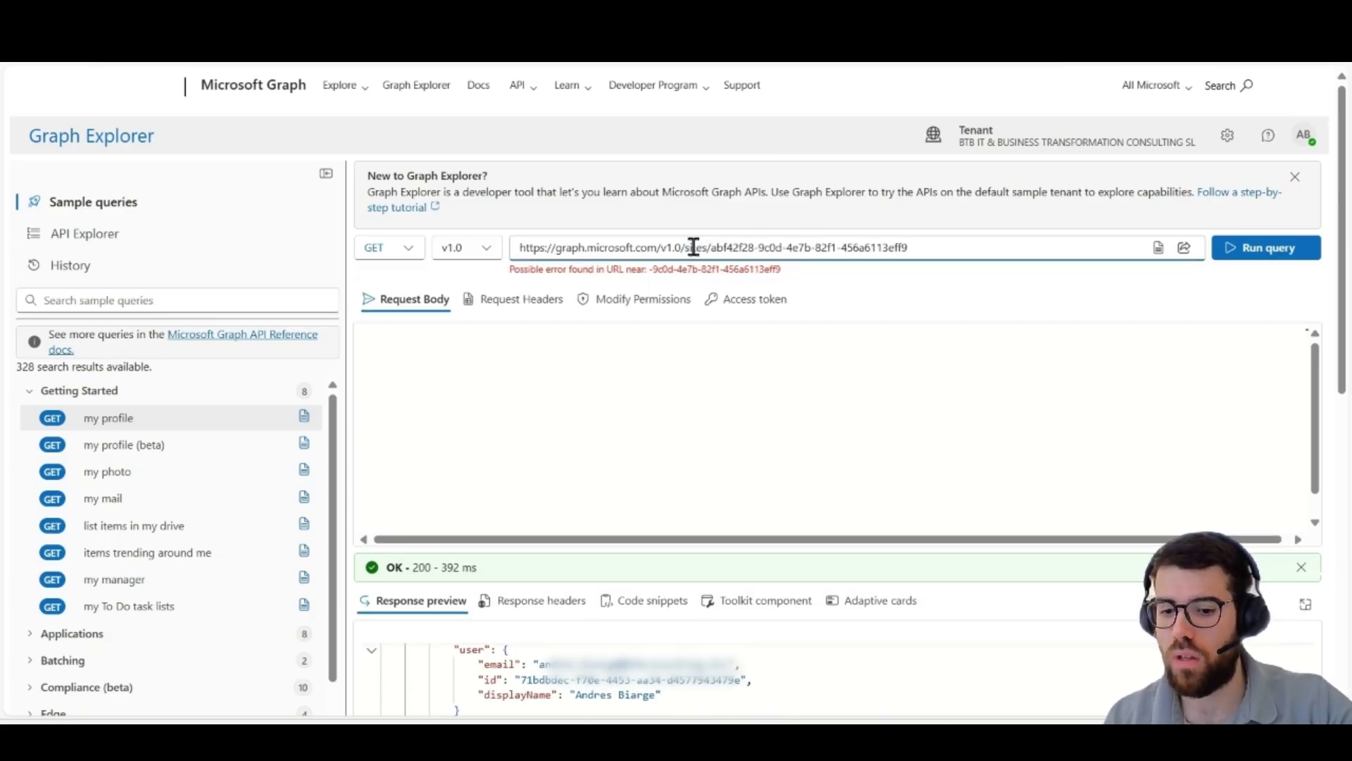
text(/lists/)
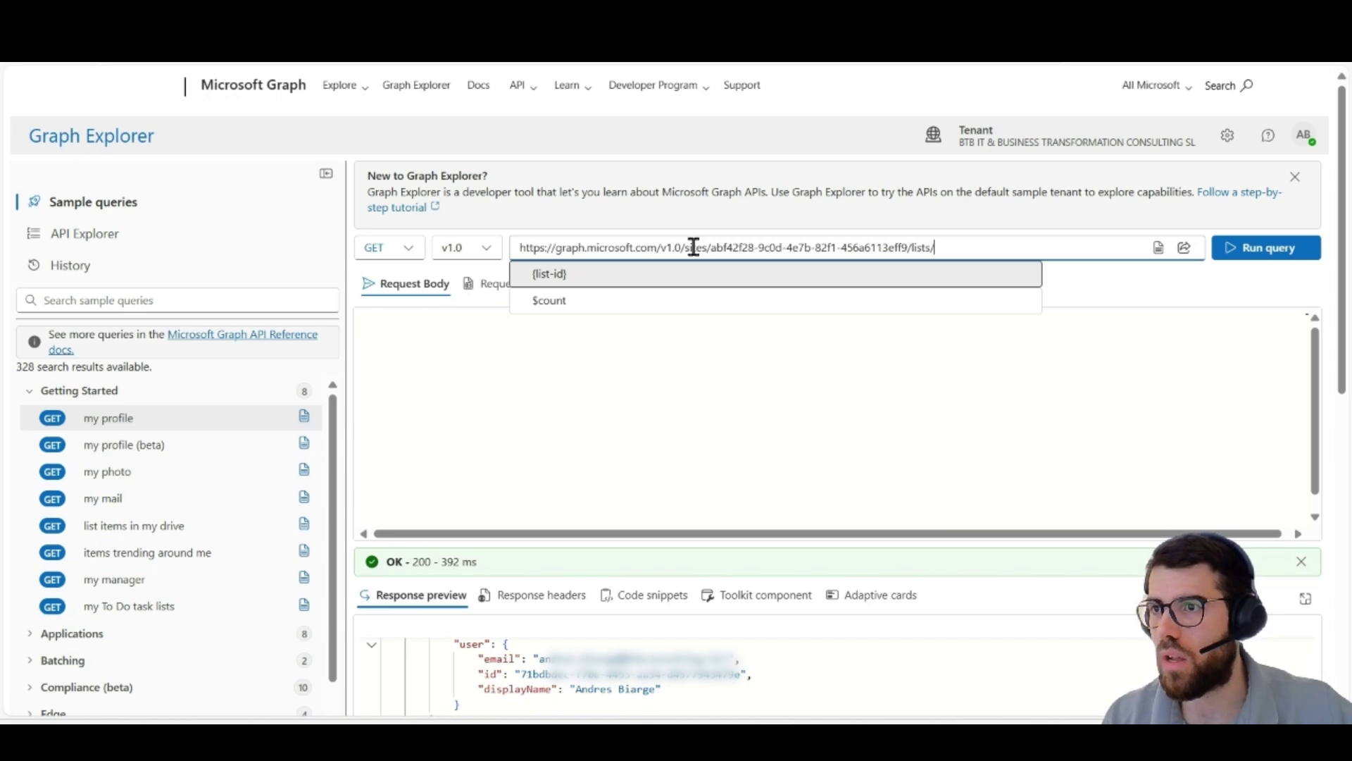
key(ctrl+Tab)
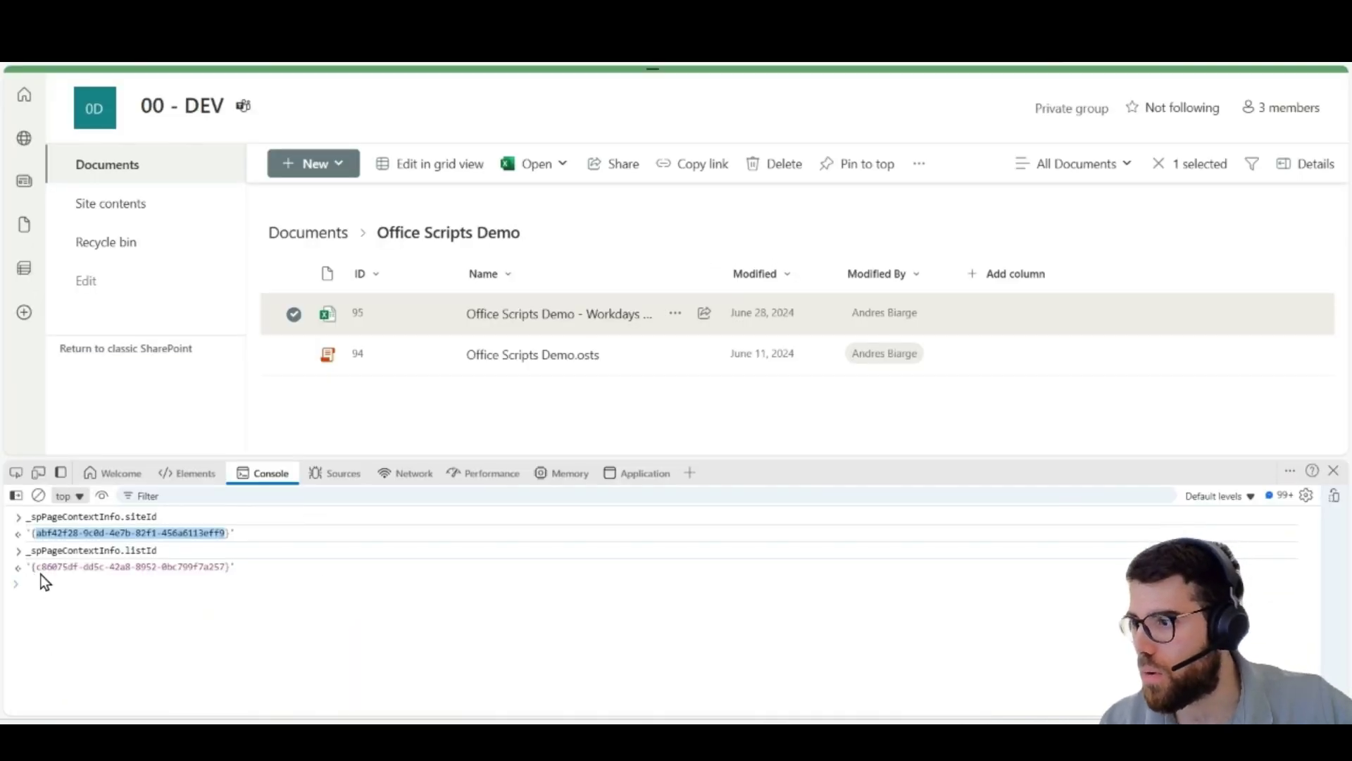
drag(35, 567, 232, 574)
key(ctrl+c)
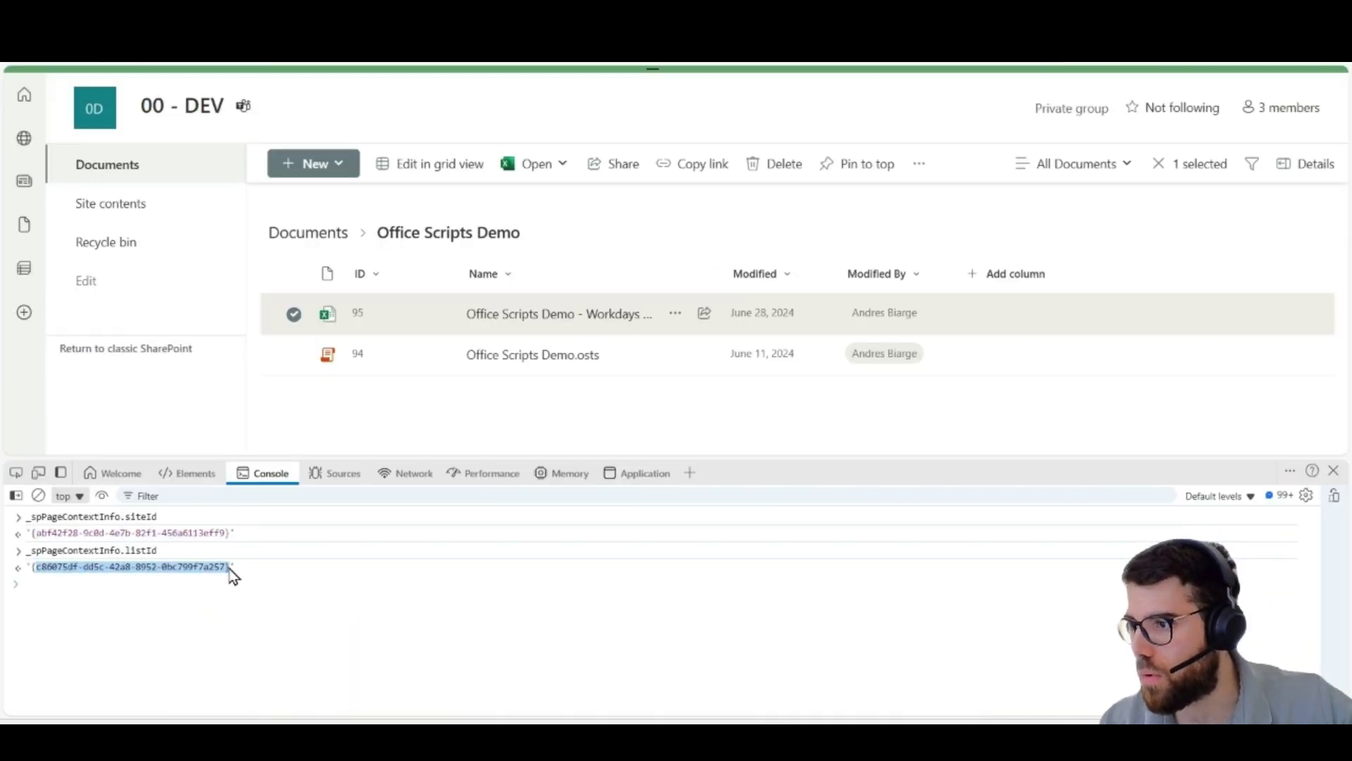
key(ctrl+Tab)
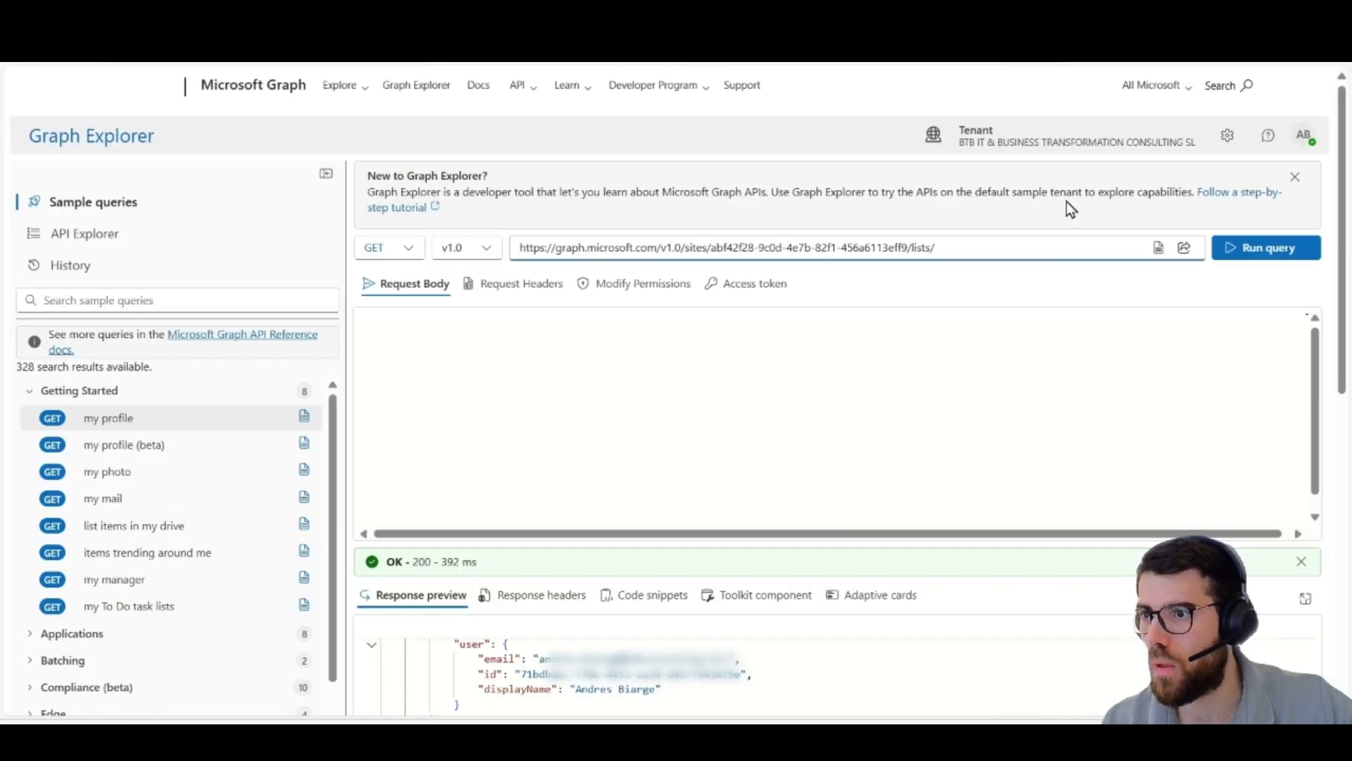
key(ctrl+v)
text(/items/)
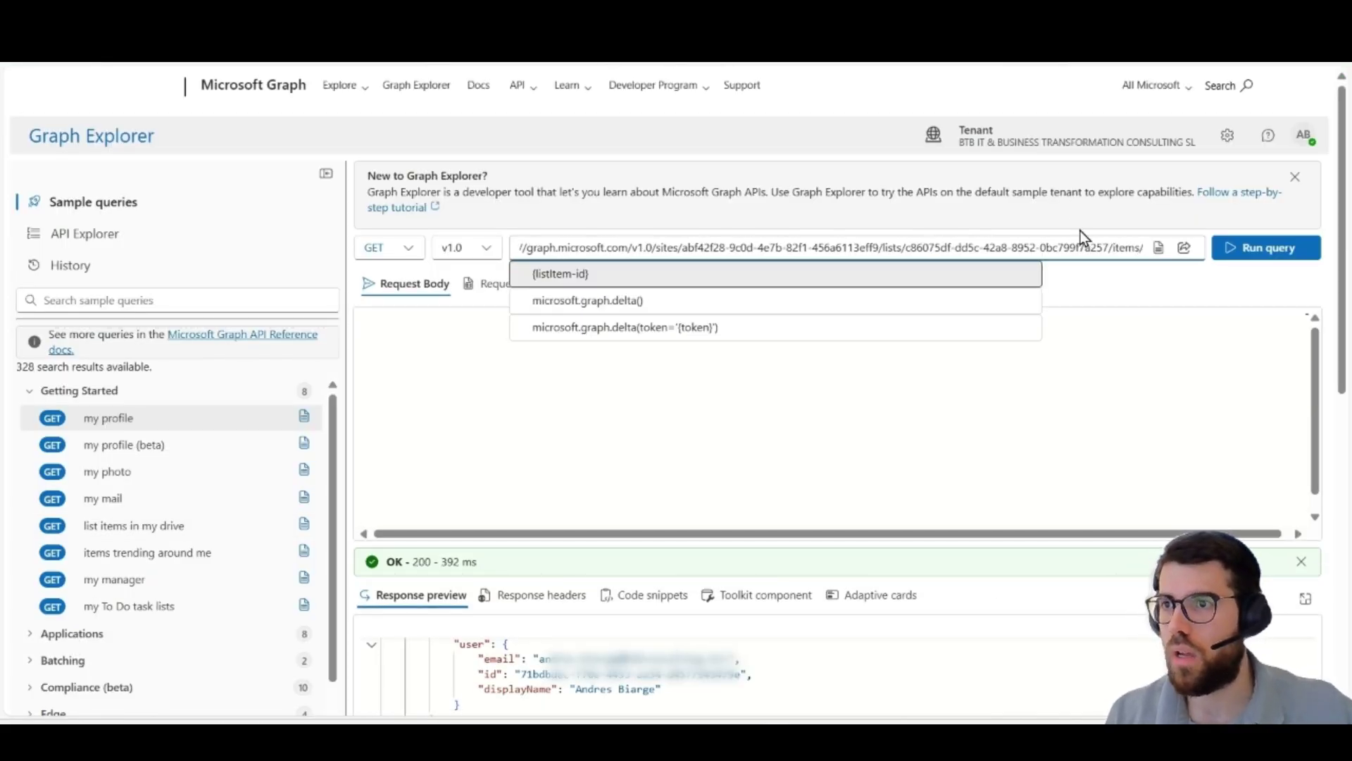
Look up the workbook's item ID in SharePoint and finish the URL with items/95
key(ctrl+Tab)
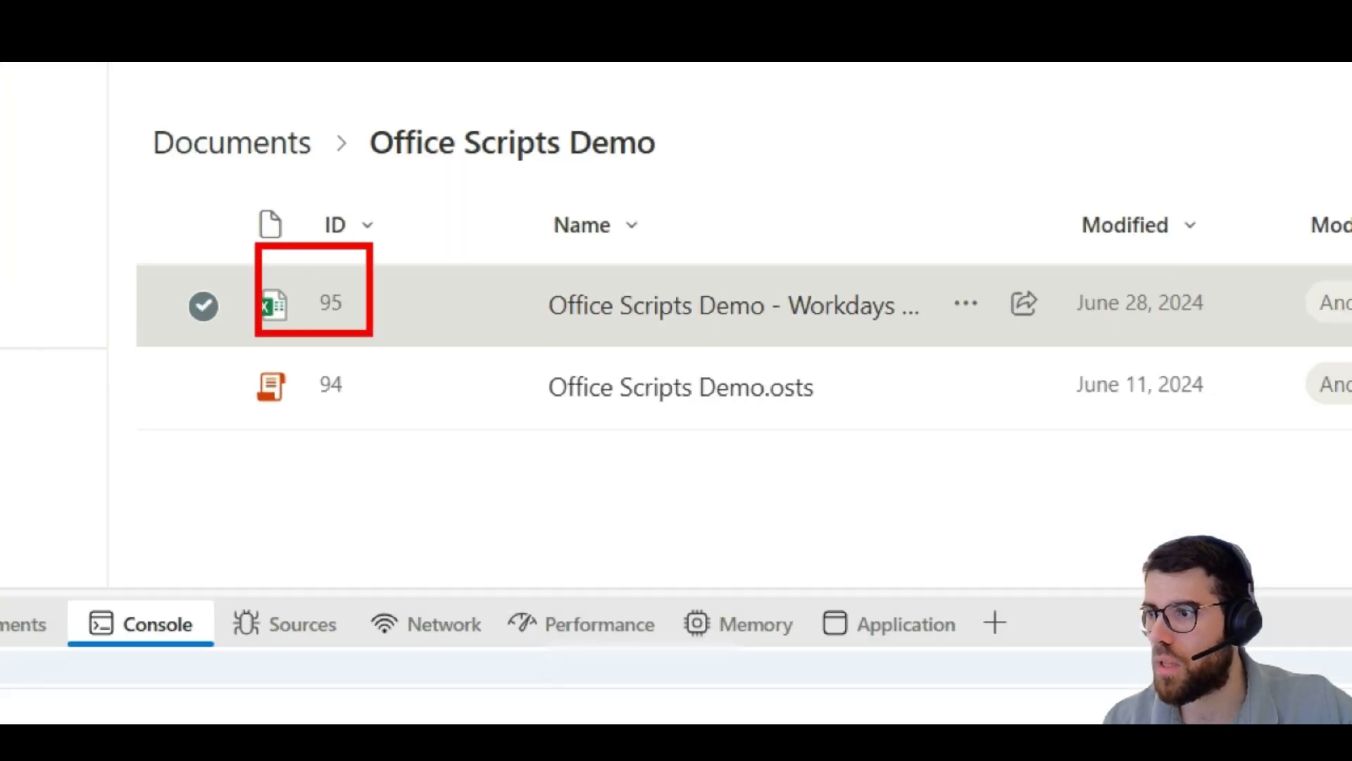
key(ctrl+Tab)
key(ctrl+Tab)
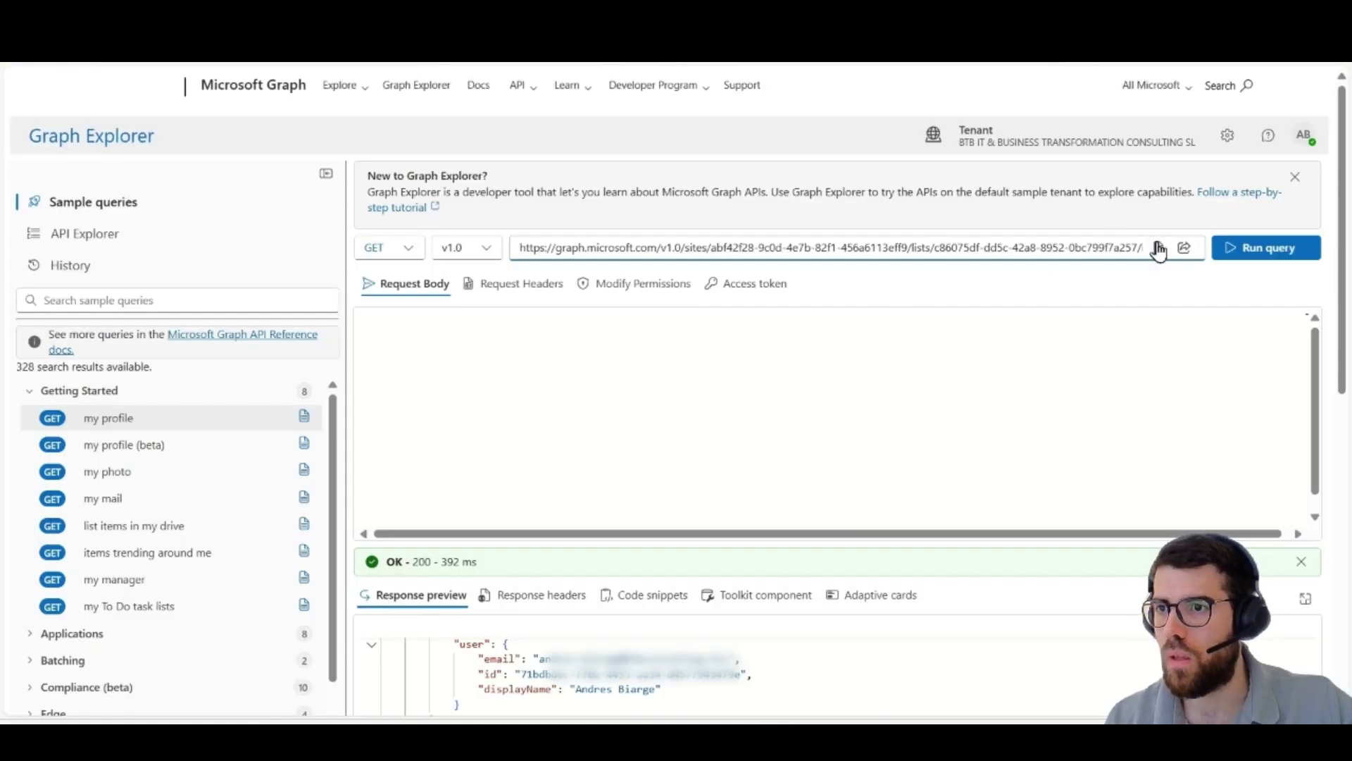
click(1122, 245)
text(items)
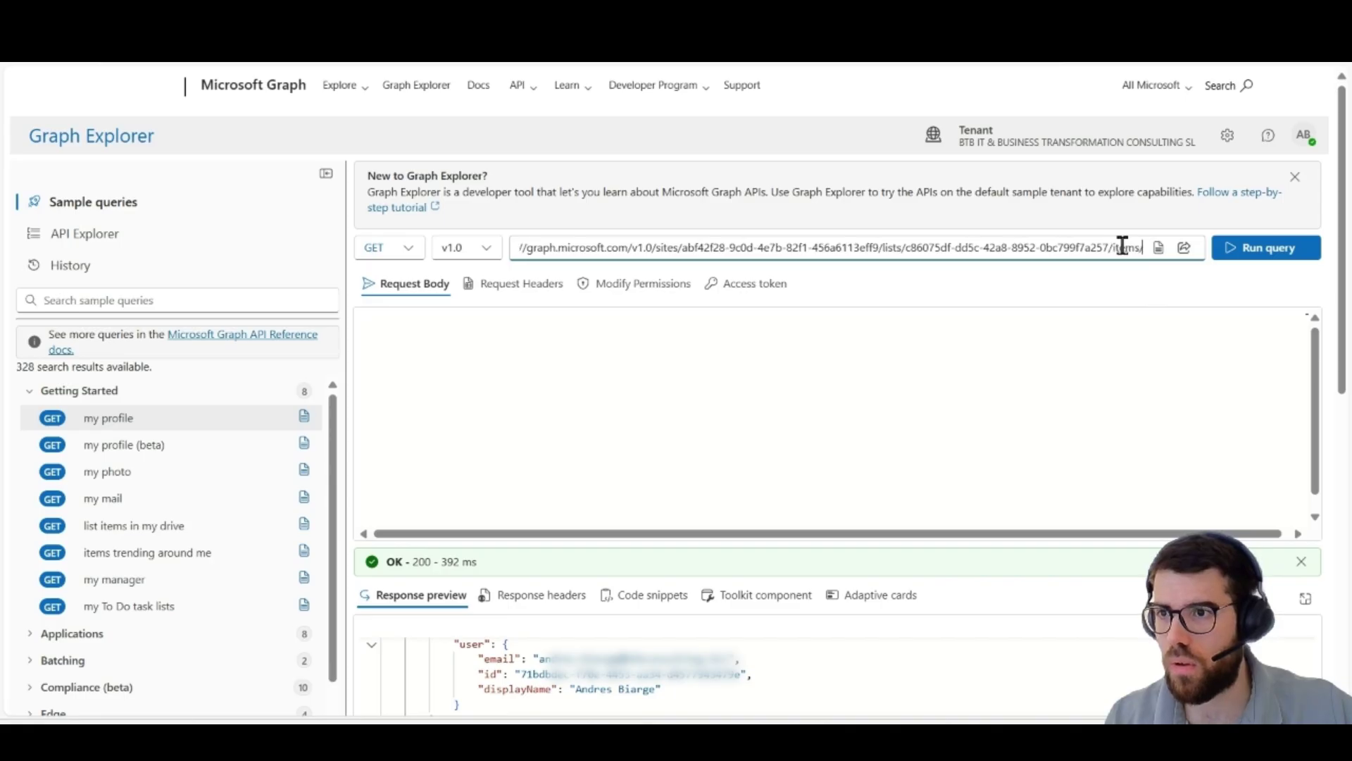
text(/95)
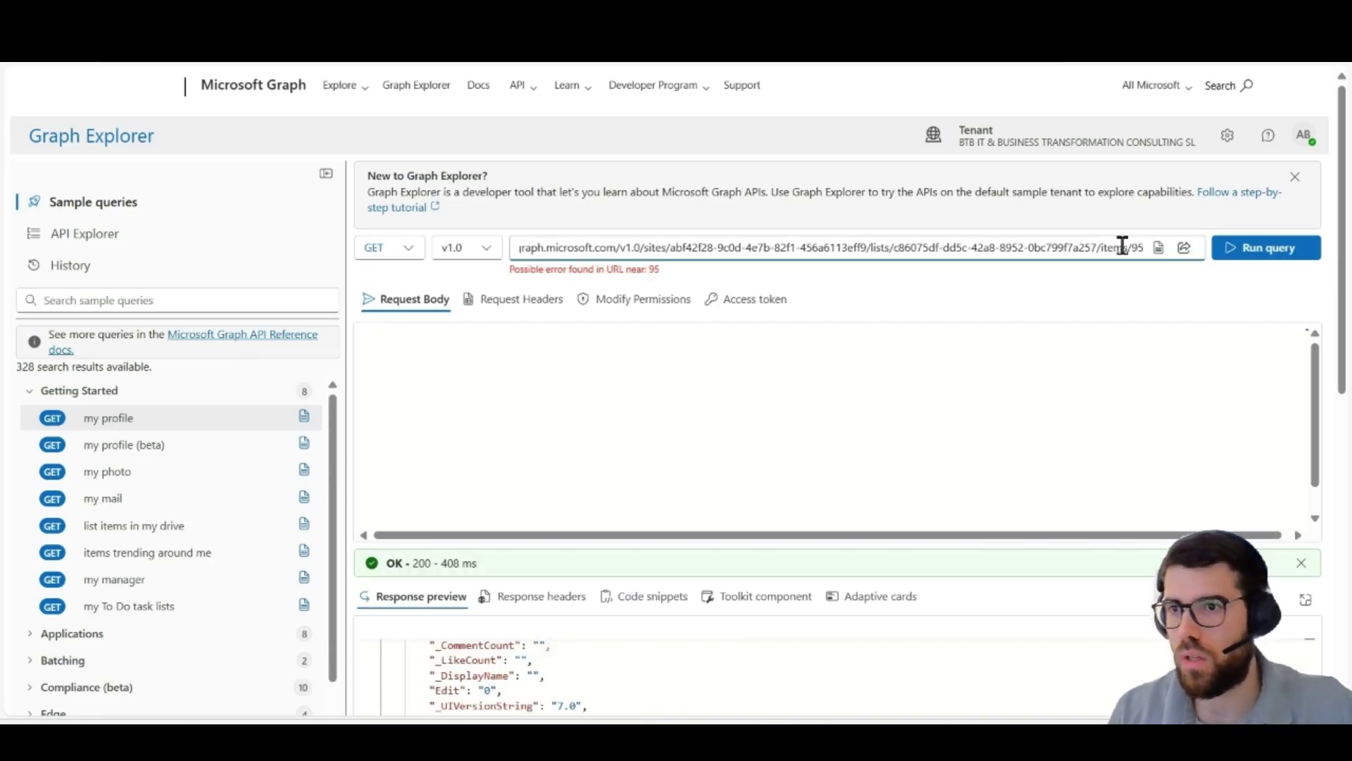
Mark the Office Scripts Demo - Workdays calculations.xlsx file name and item id 95 in the response
scroll(1322, 293, down, 7)
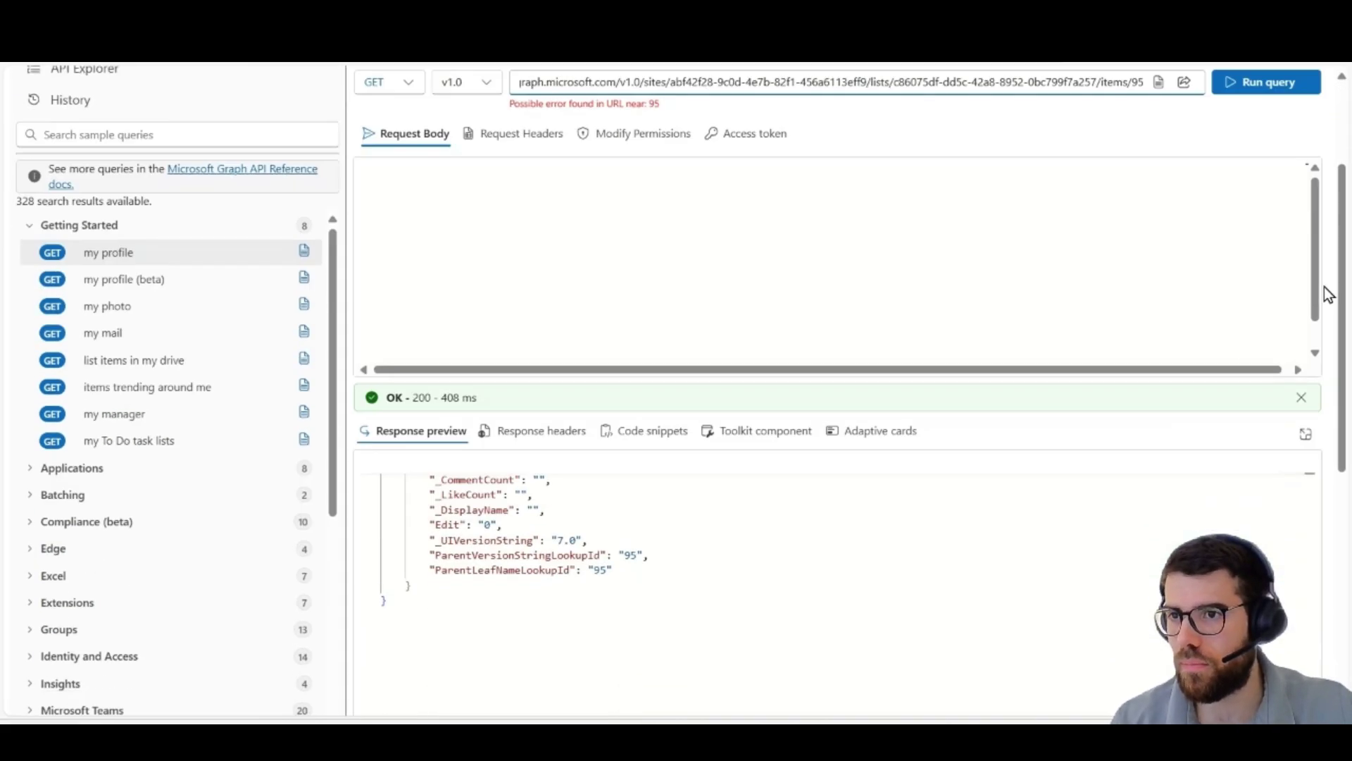
scroll(1226, 380, up, 2)
scroll(1337, 338, up, 4)
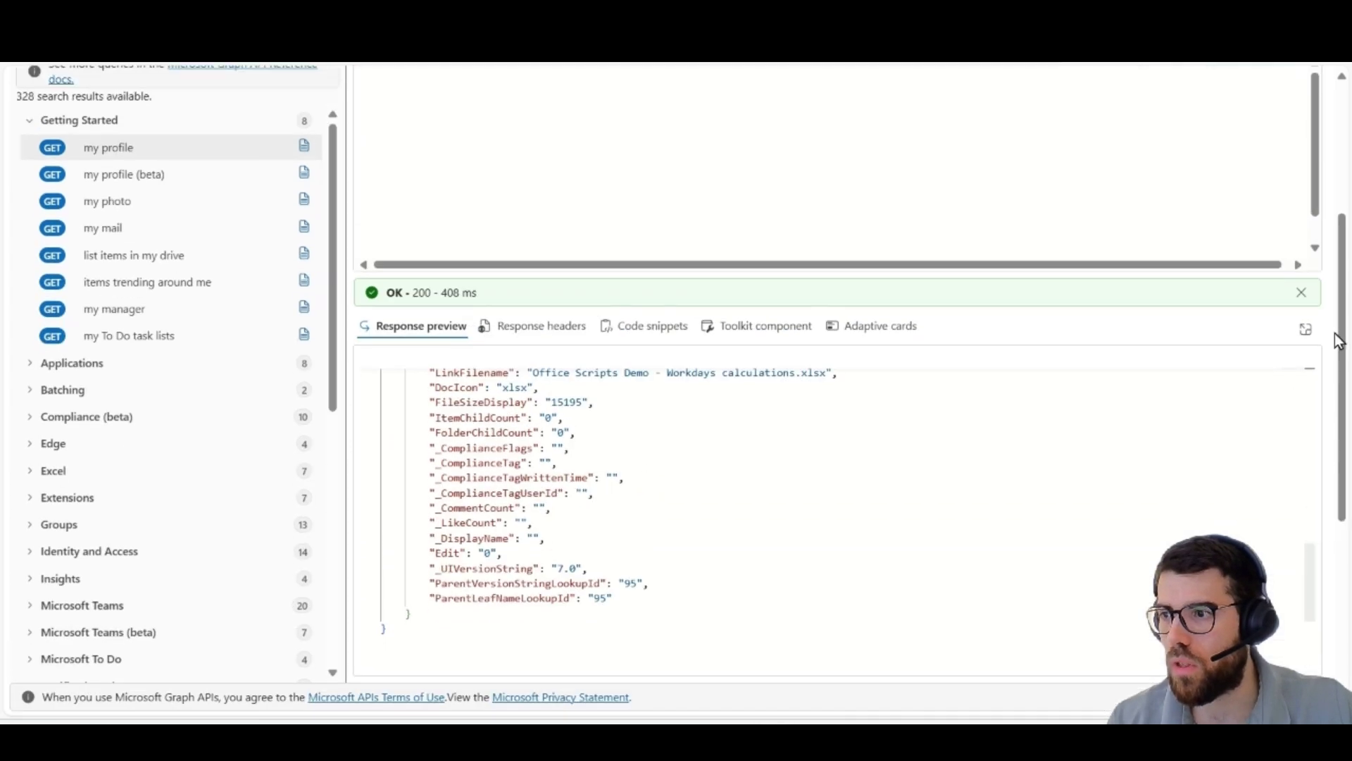
scroll(1116, 491, up, 2)
scroll(1115, 491, up, 3)
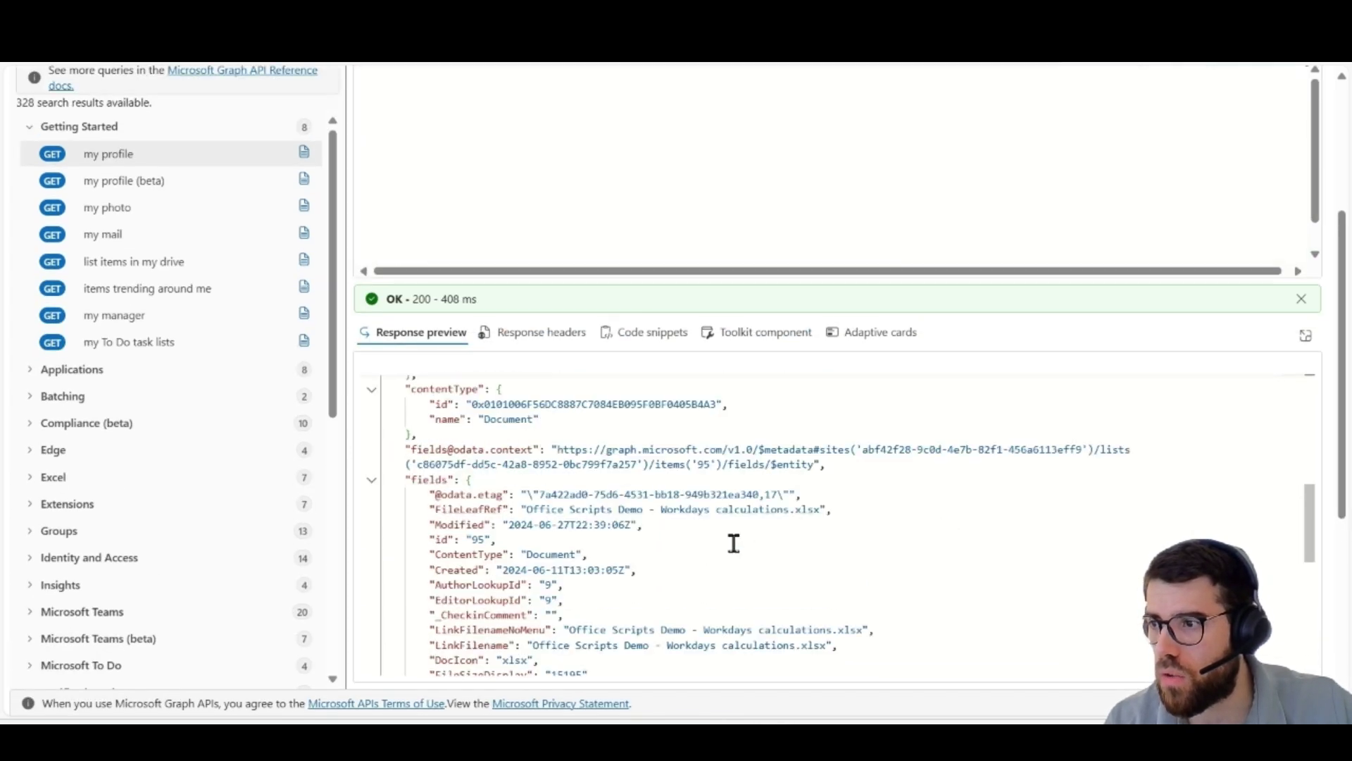
scroll(733, 543, down, 2)
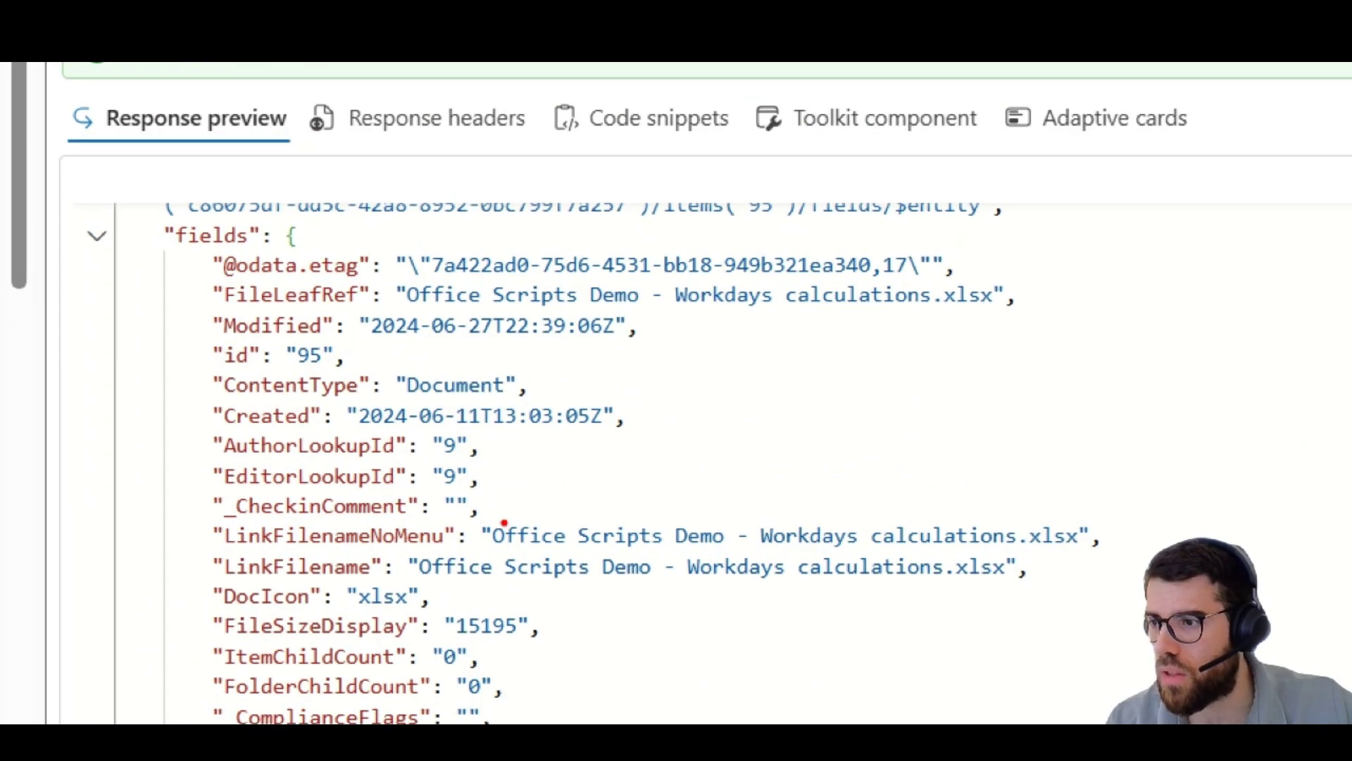
drag(473, 506, 1135, 544)
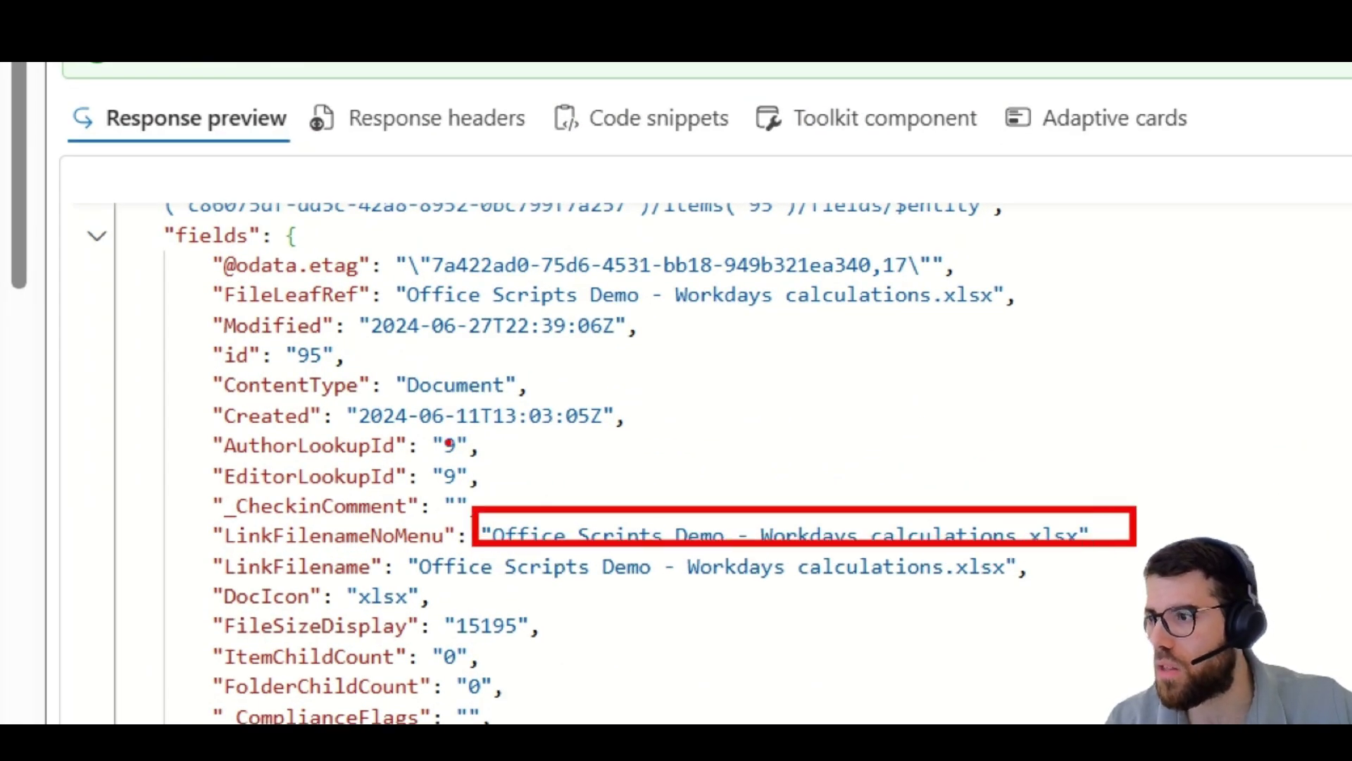
drag(355, 356, 519, 356)
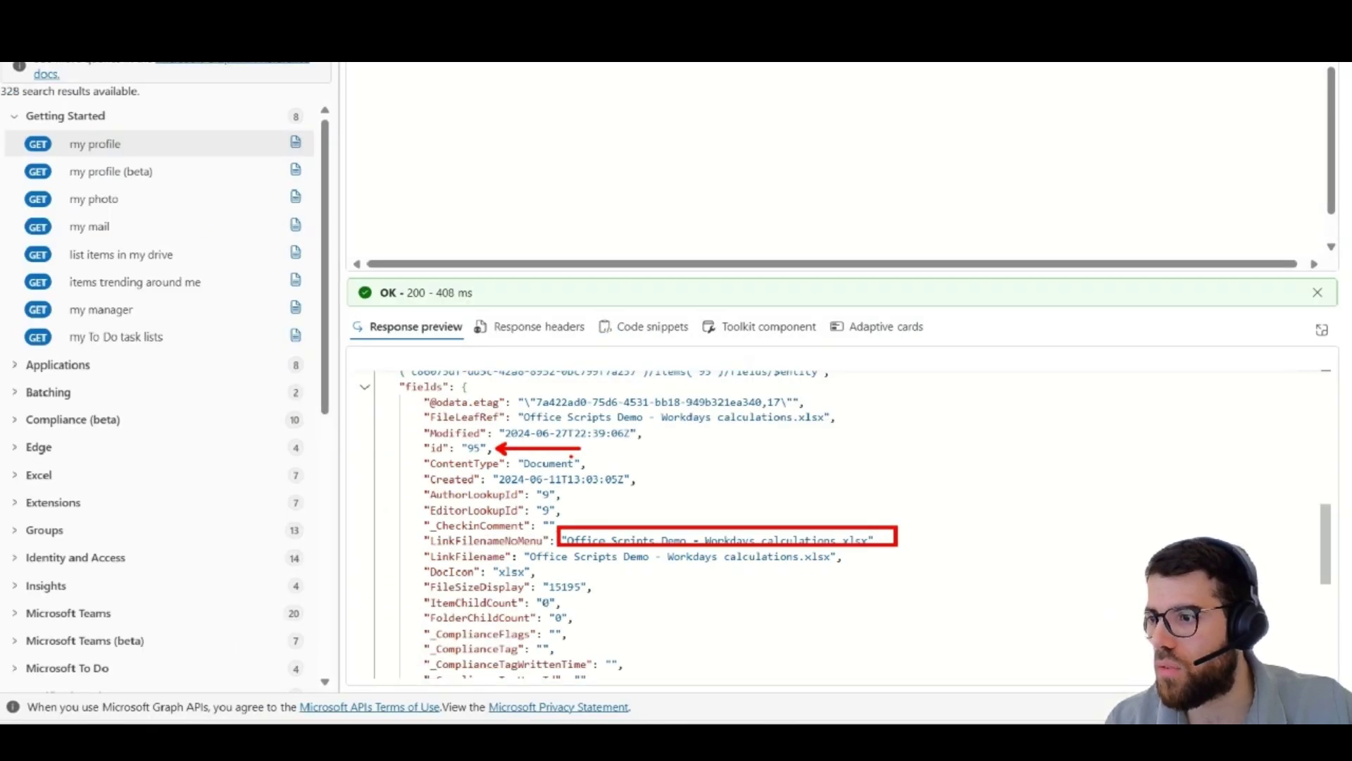
scroll(644, 513, up, 1)
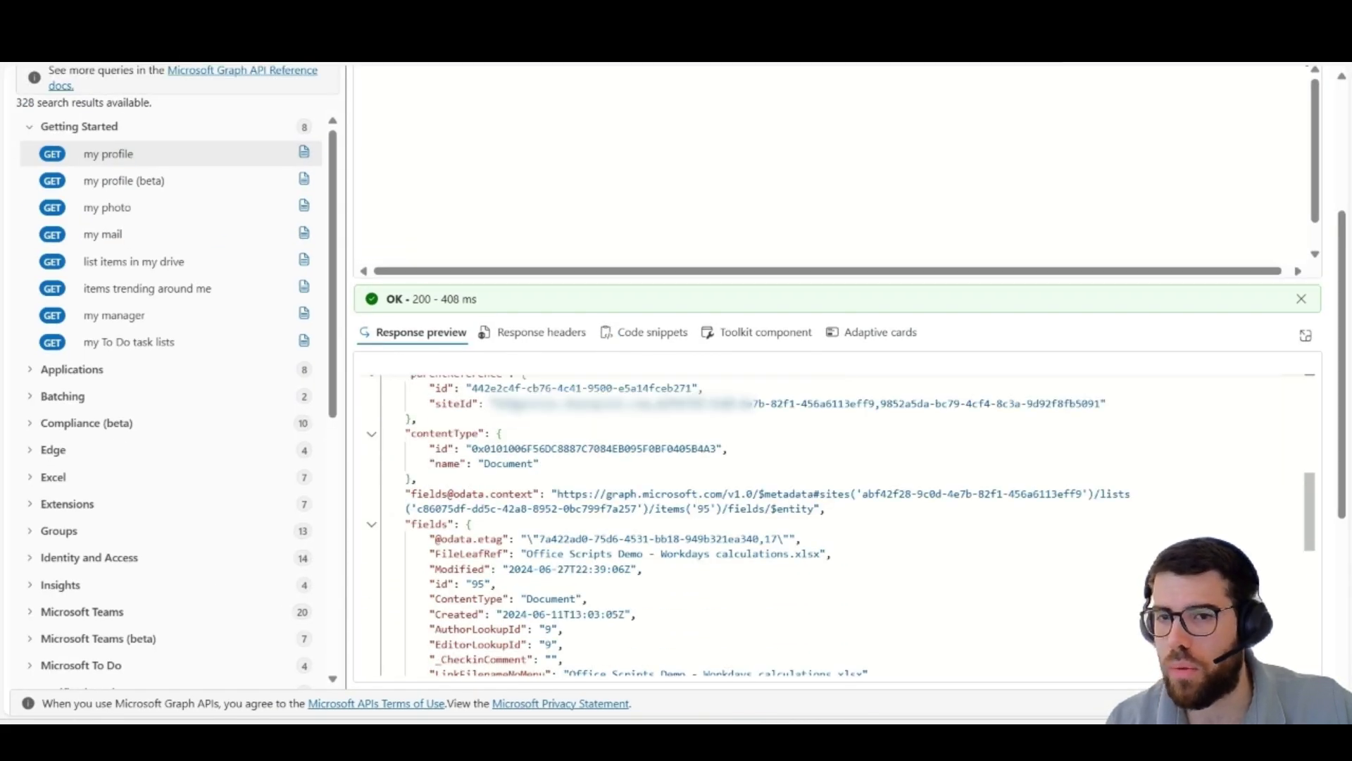
scroll(831, 493, down, 5)
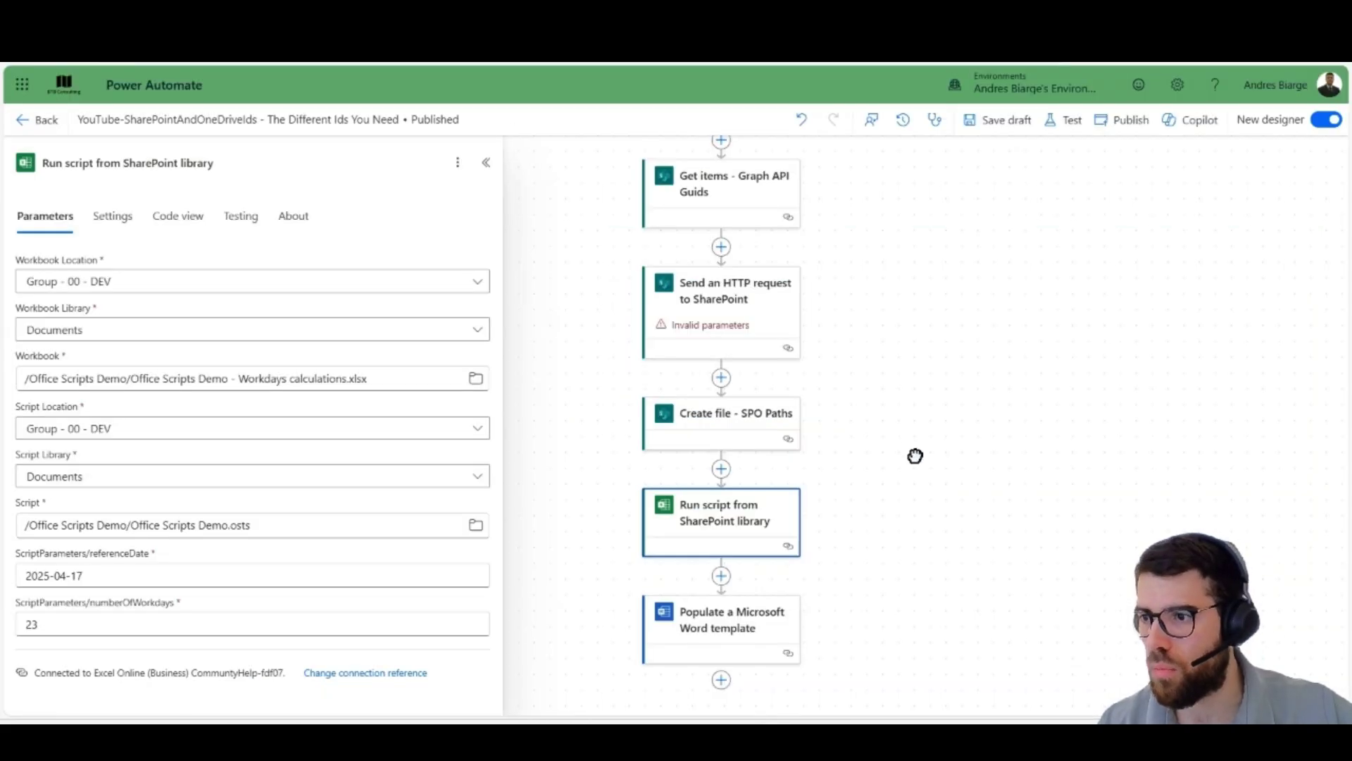
Open the Run script action's code and point out its drive and scriptDrive IDs
click(771, 539)
click(772, 539)
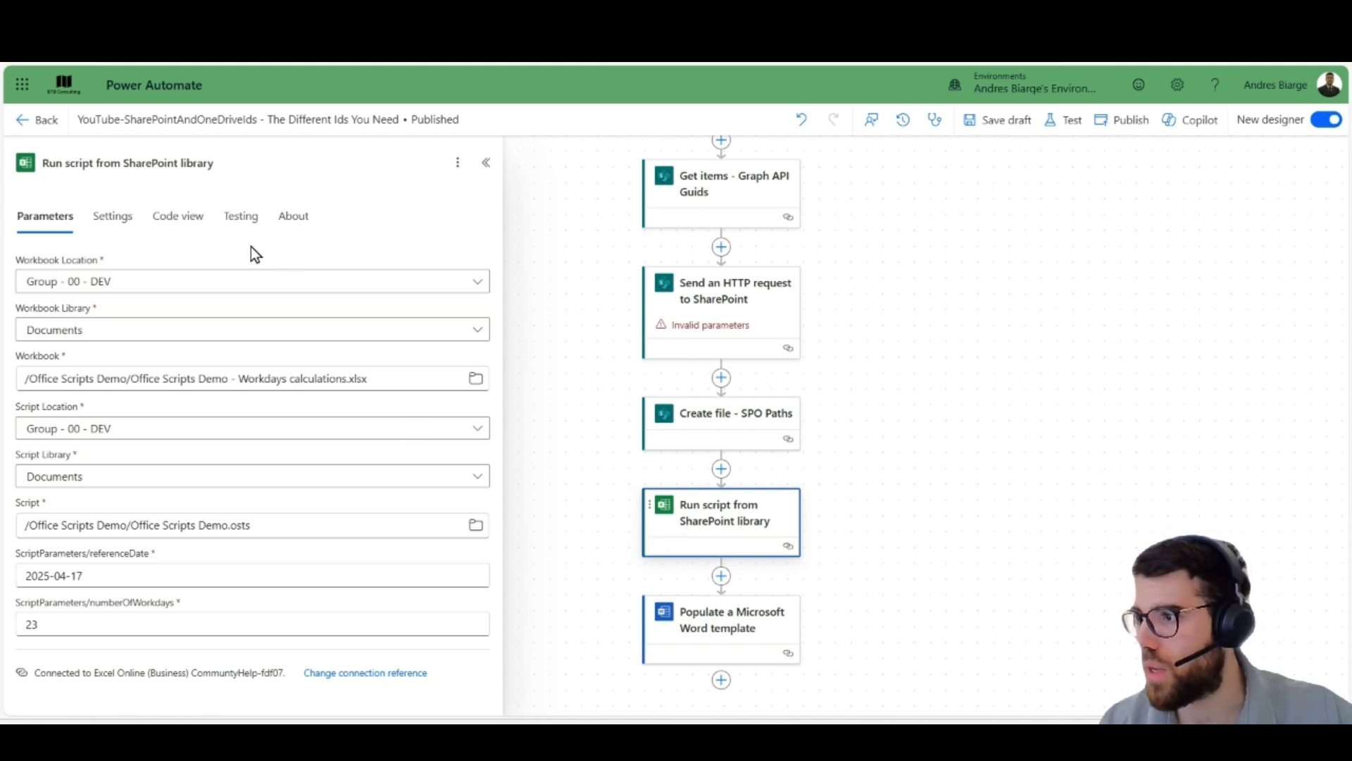
click(176, 217)
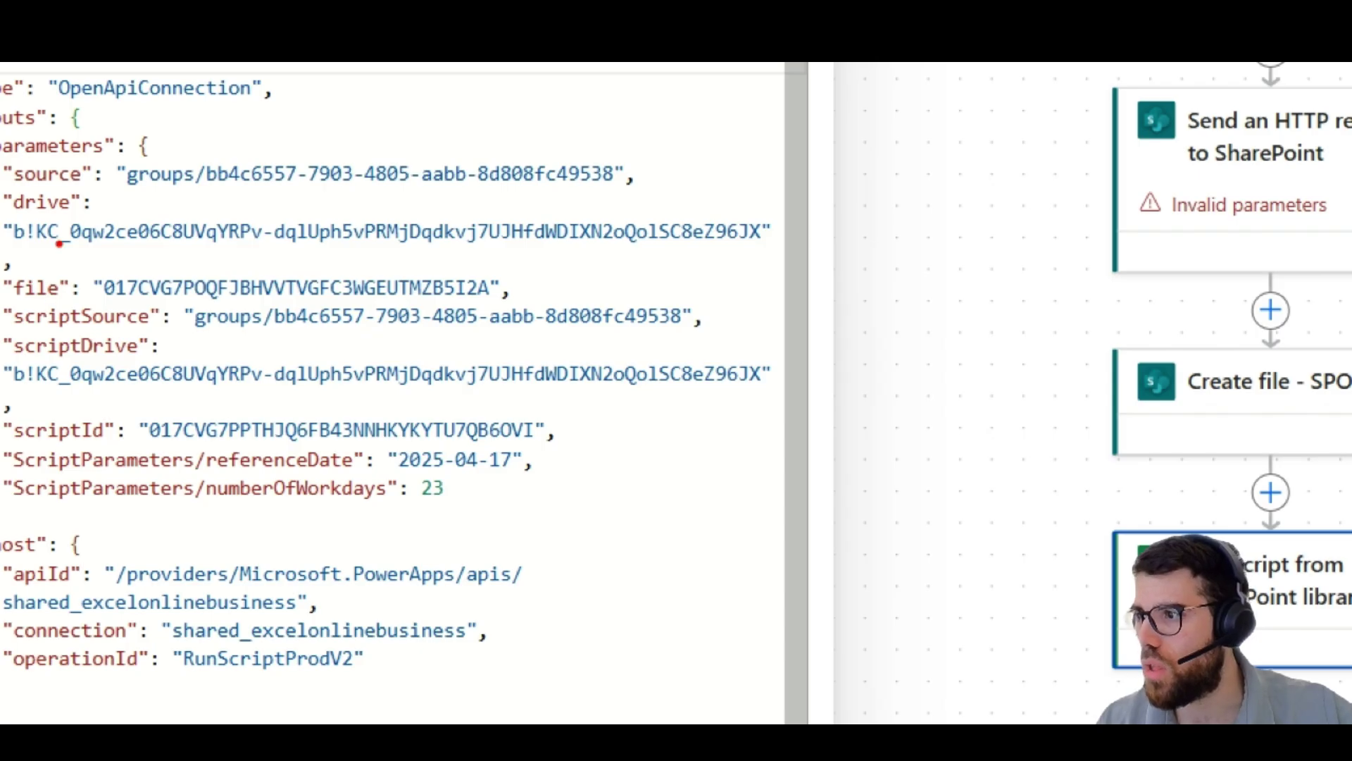
drag(88, 202, 150, 187)
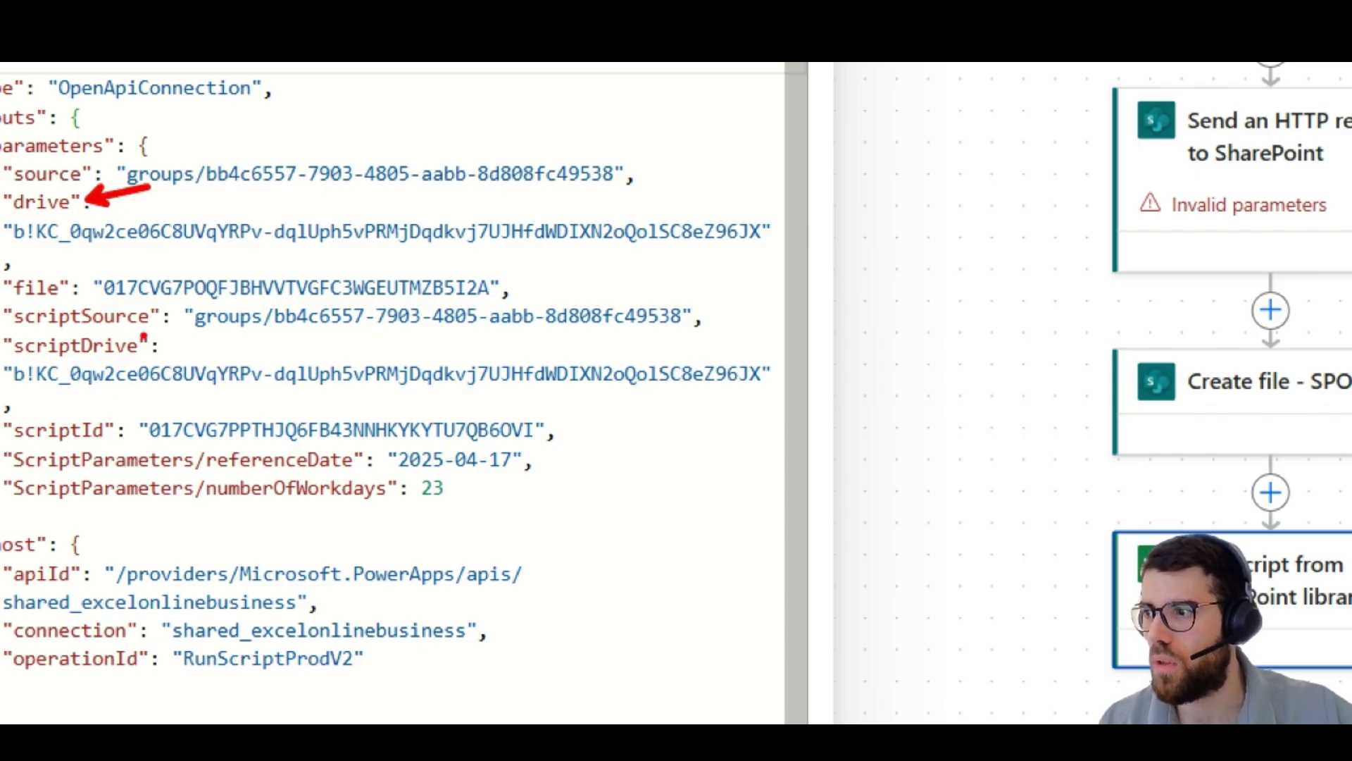
drag(147, 342, 240, 331)
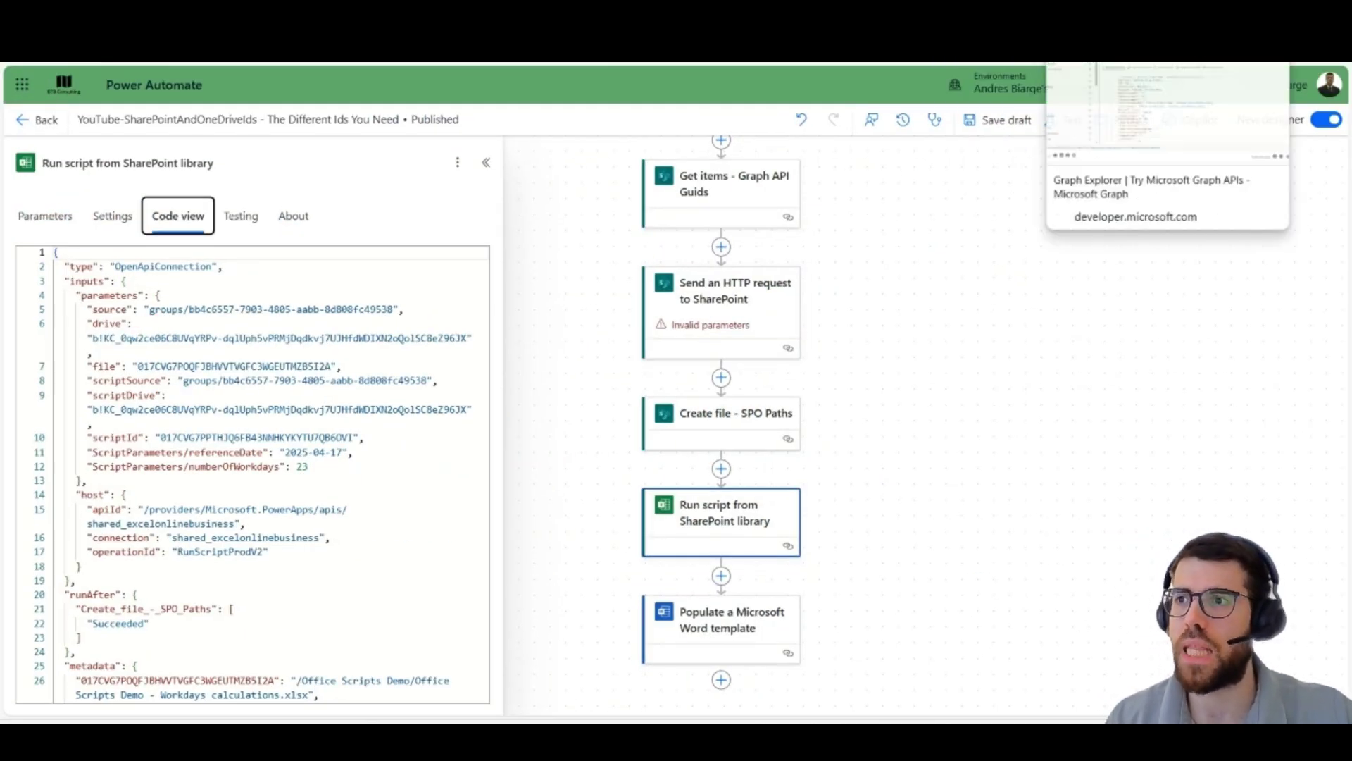
click(936, 64)
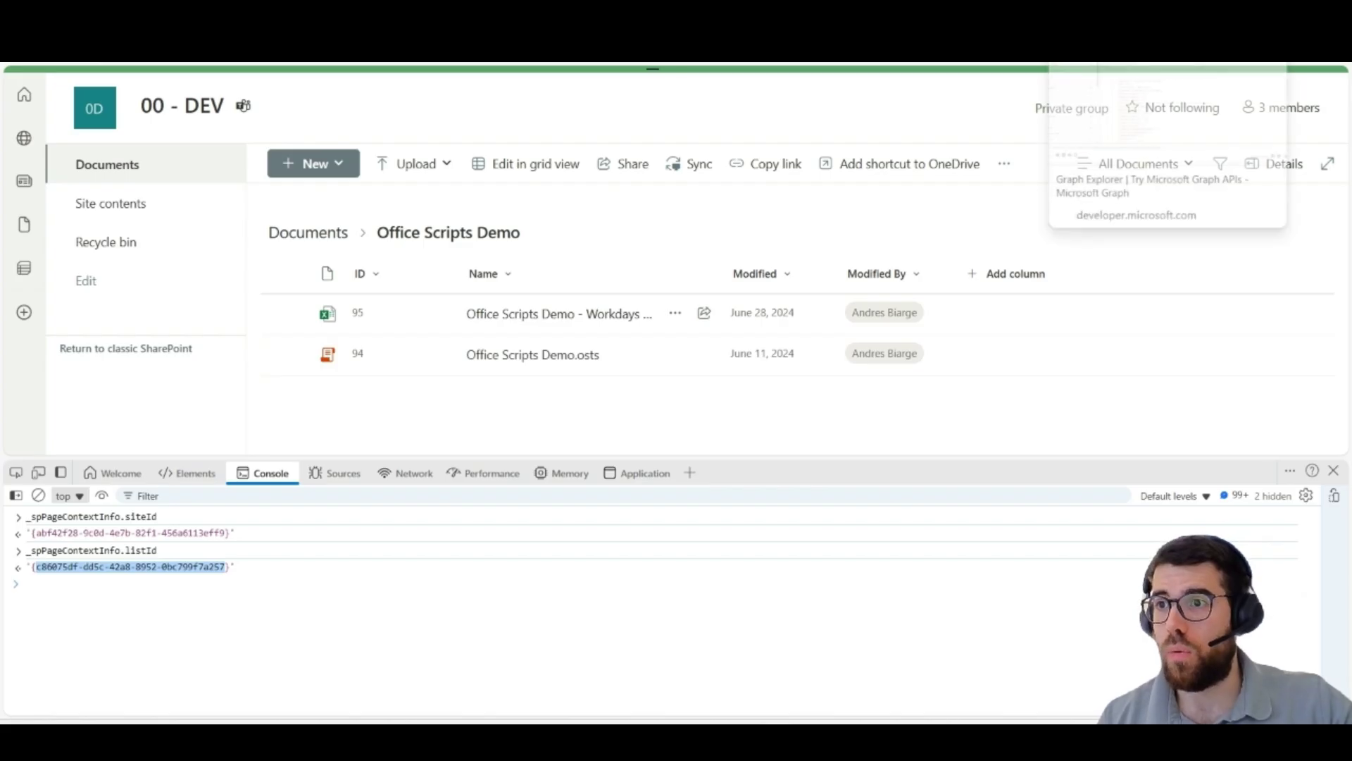
Append ?$expand=driveItem to the list item 95 query and run it
click(1113, 49)
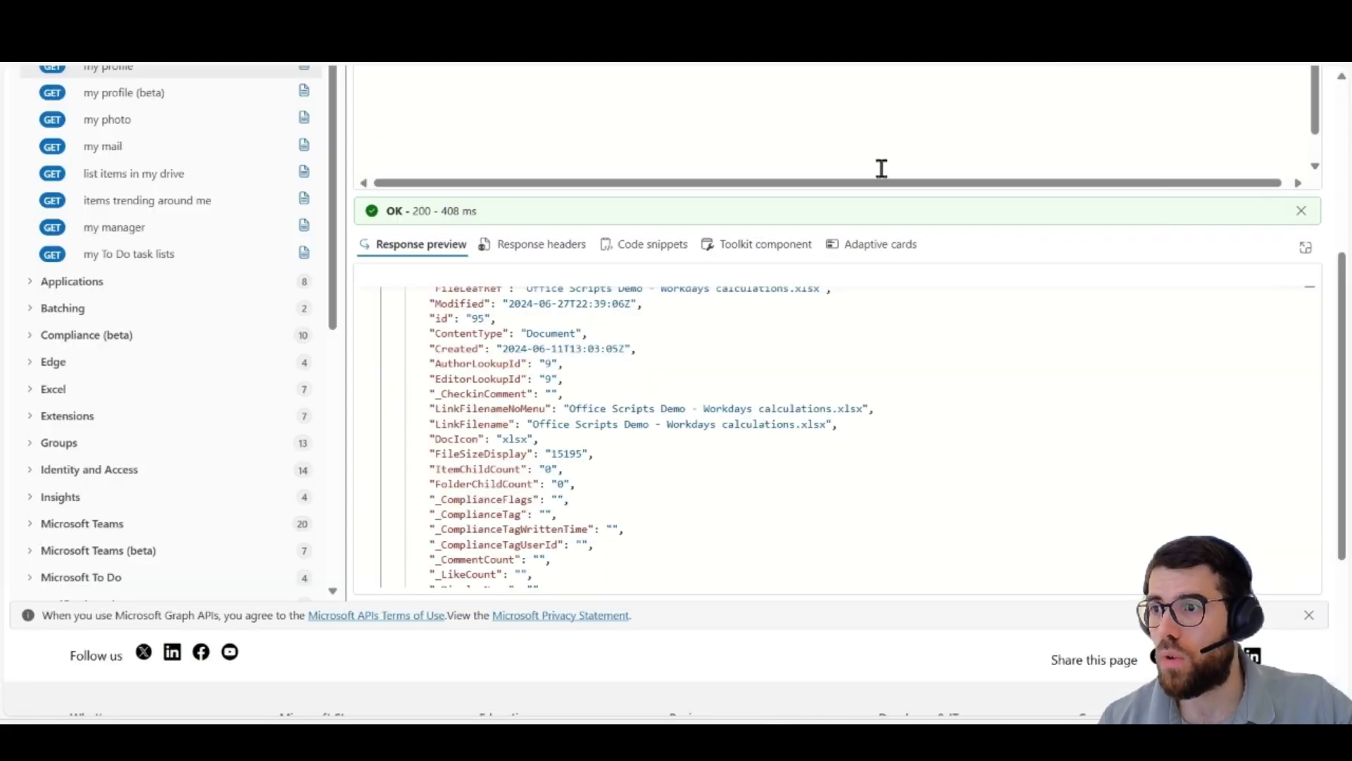
scroll(1314, 226, up, 4)
scroll(1314, 225, up, 2)
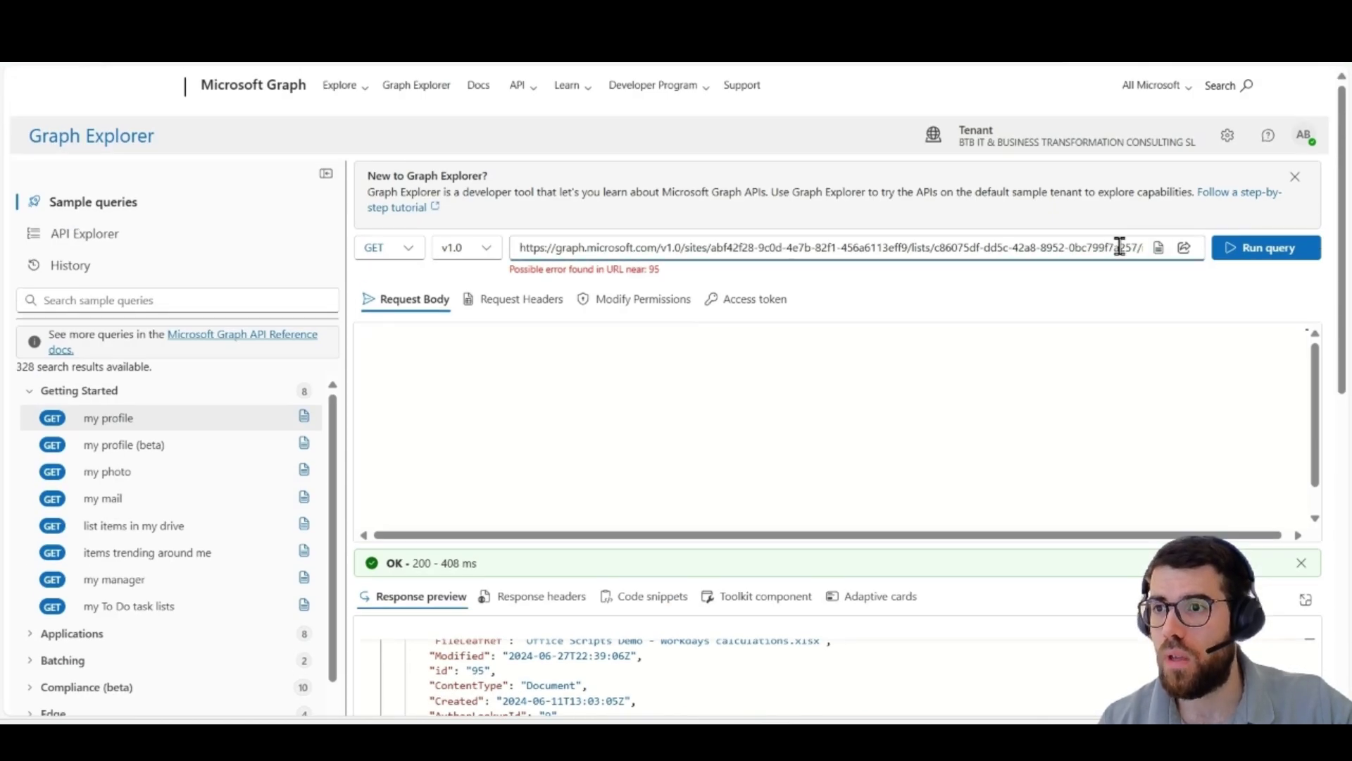
key(End)
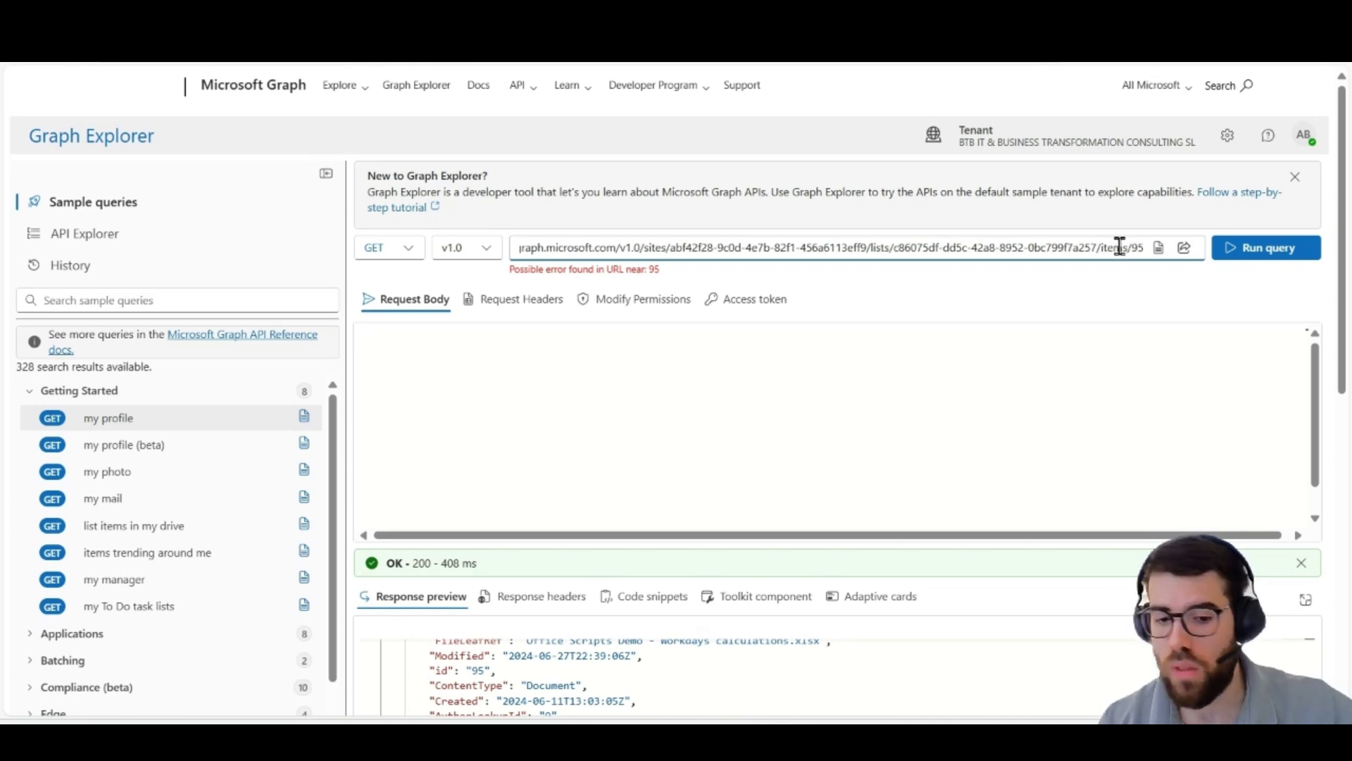
text(?)
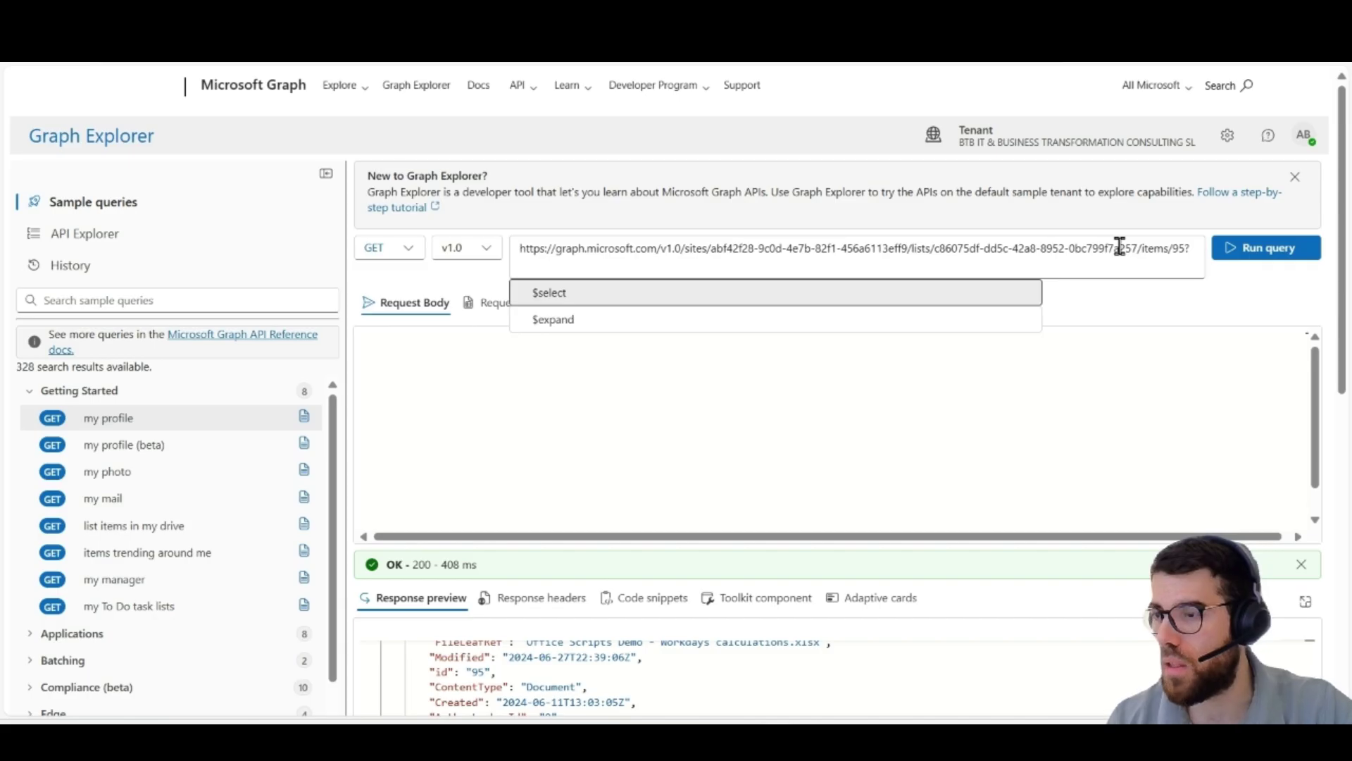
click(860, 322)
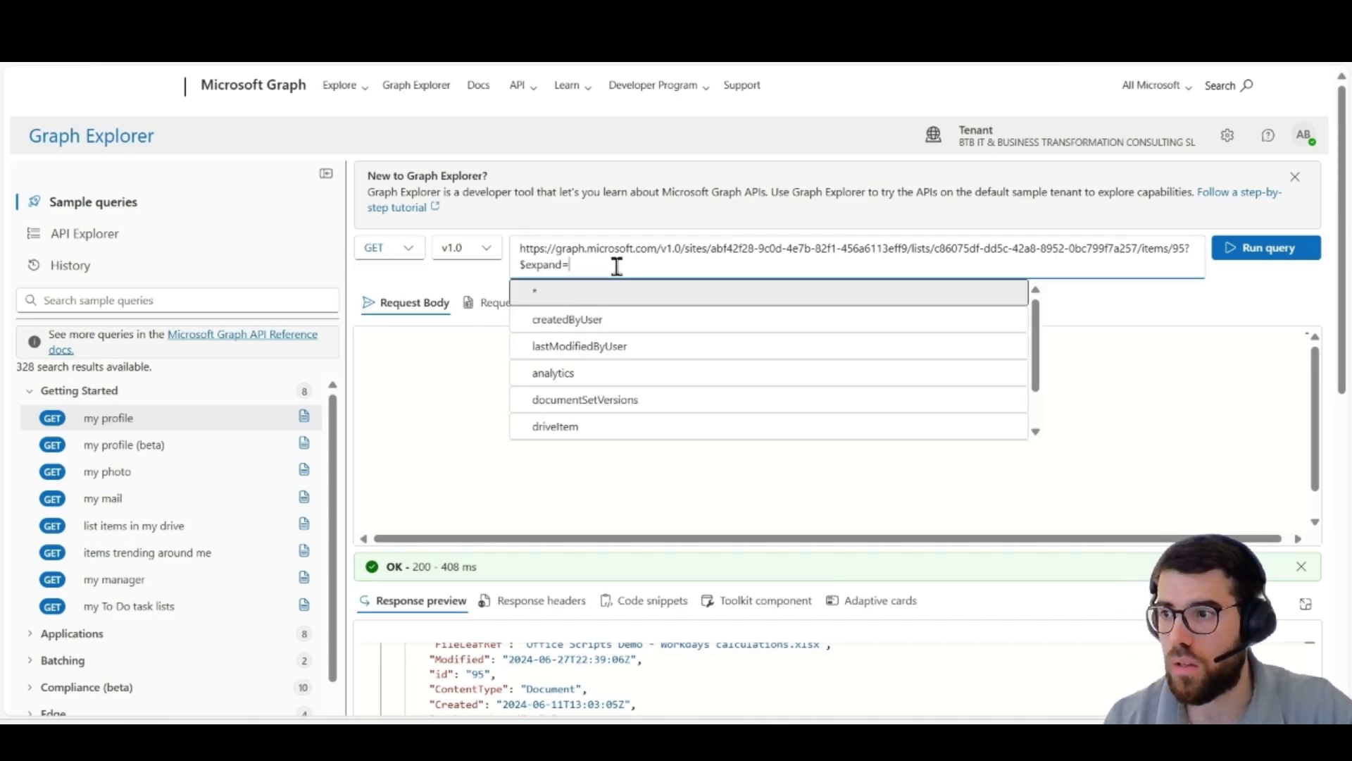
click(562, 428)
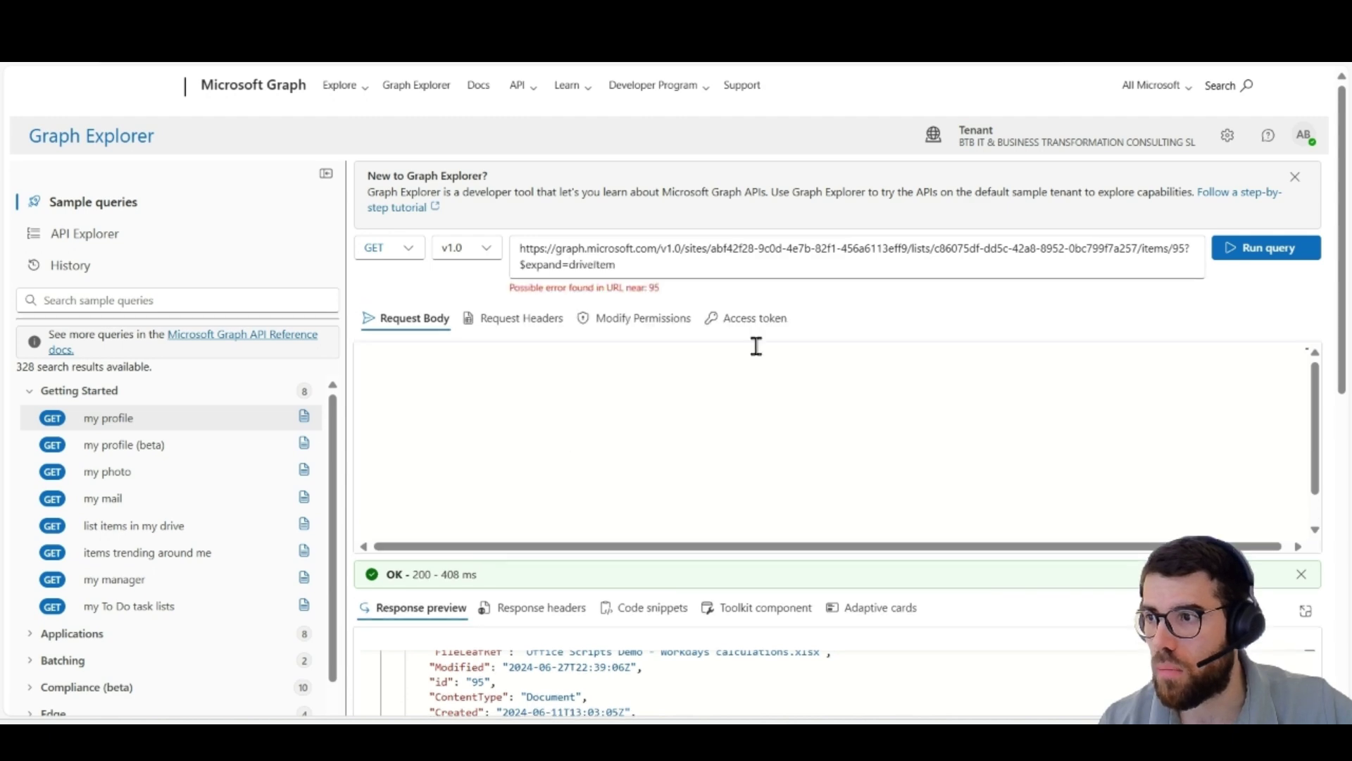
click(1267, 249)
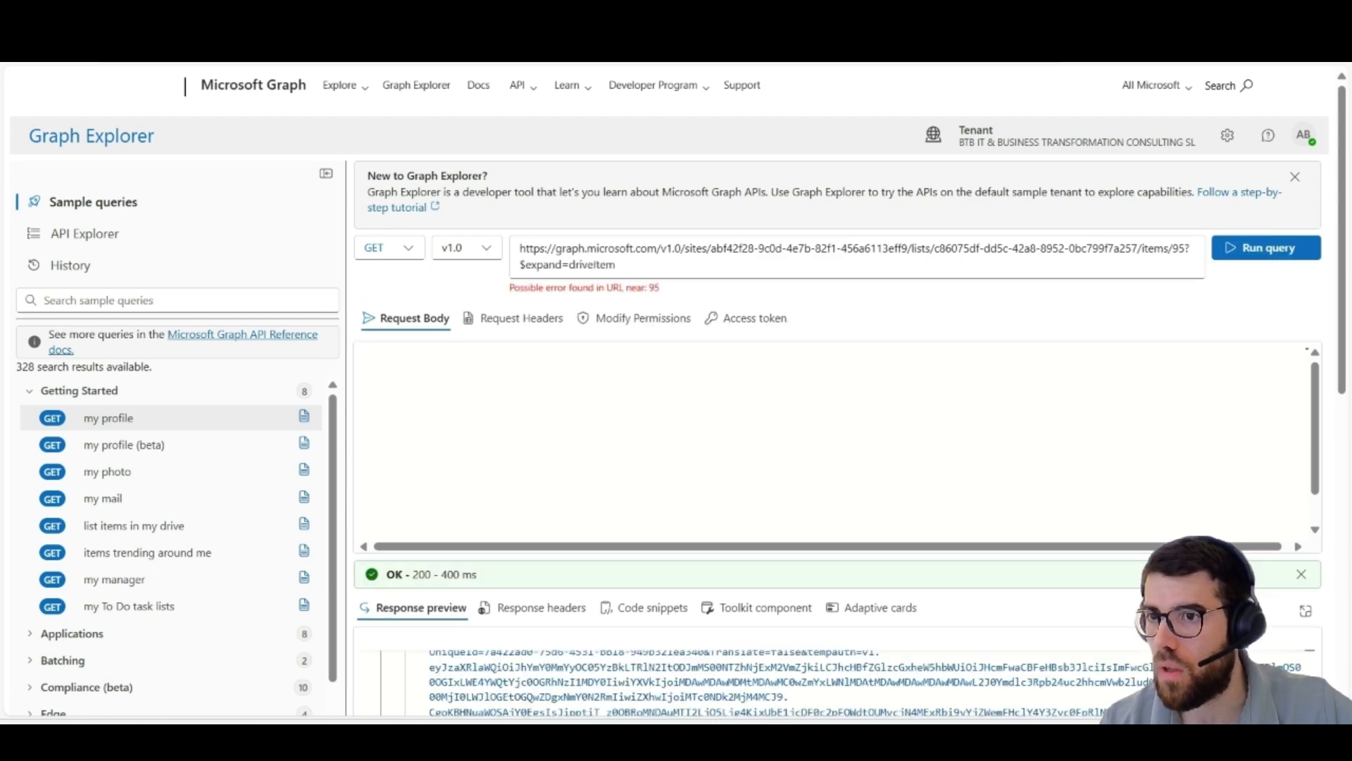
Mark the driveItem section of the response, pointing out the file name and drive item id
scroll(1335, 341, down, 6)
scroll(1171, 365, up, 2)
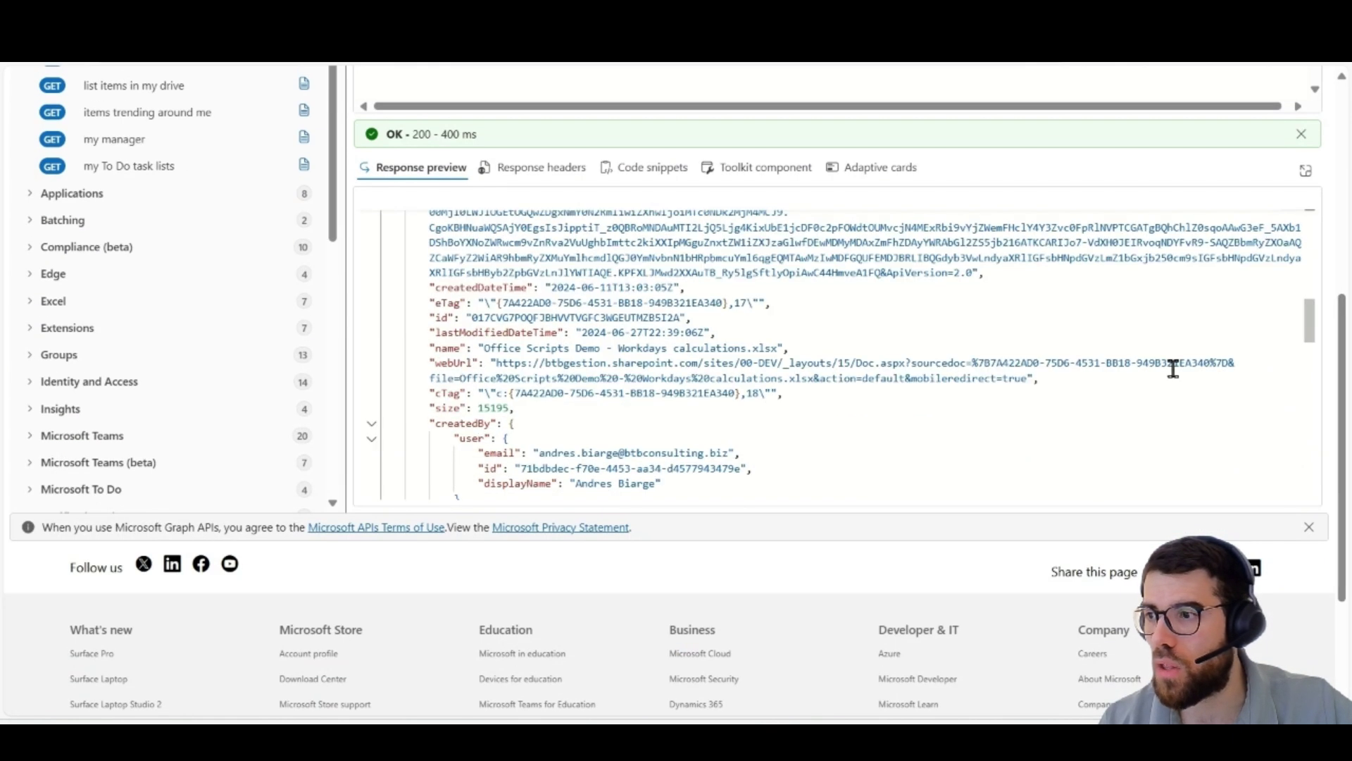
scroll(1171, 365, up, 1)
scroll(1086, 383, down, 1)
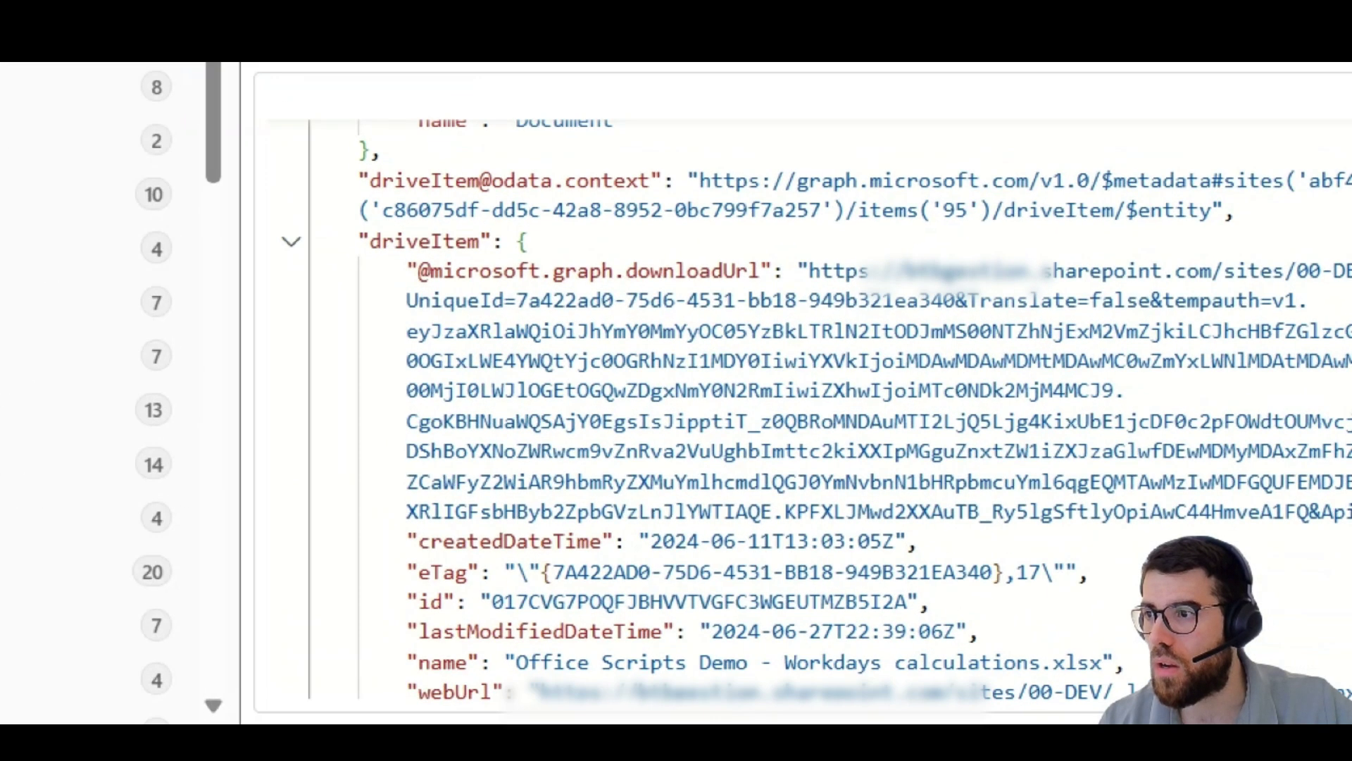
drag(345, 218, 527, 286)
scroll(722, 401, down, 2)
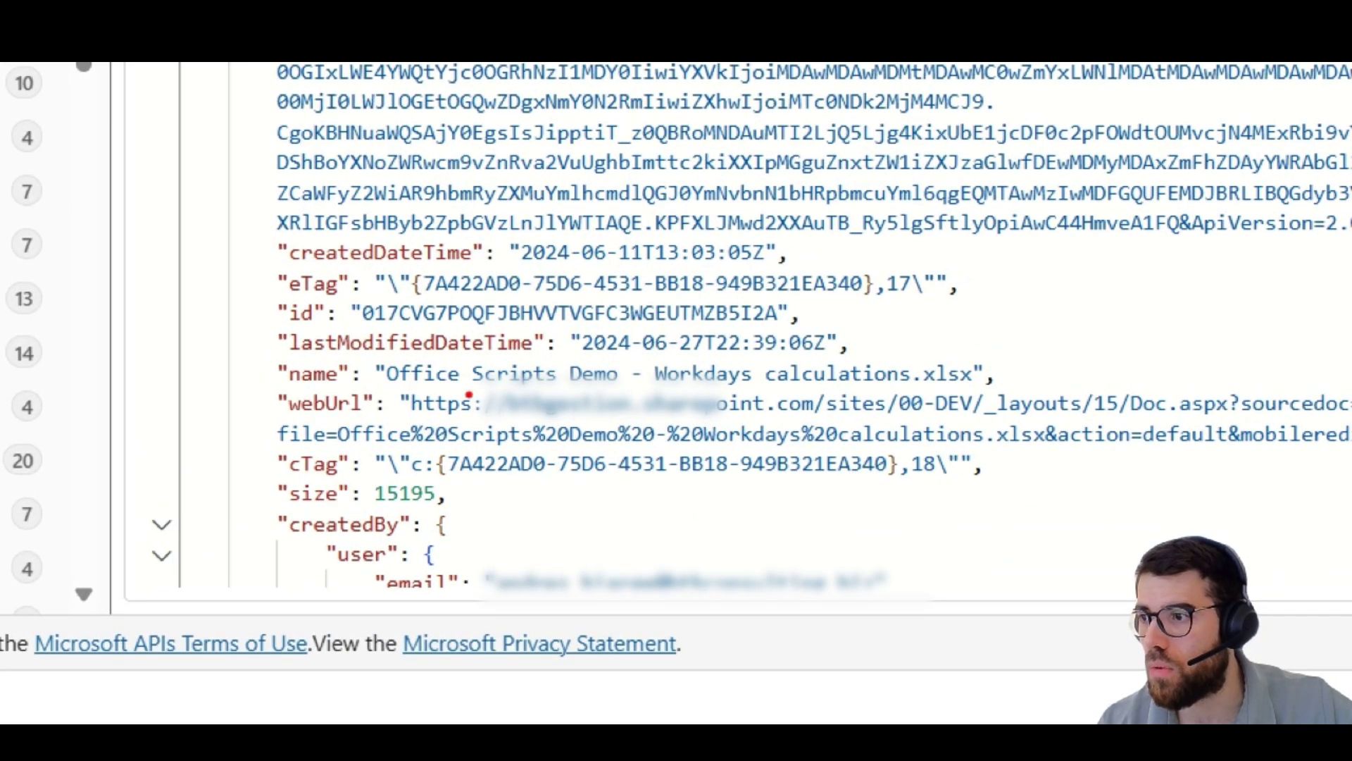
drag(1006, 378, 1091, 343)
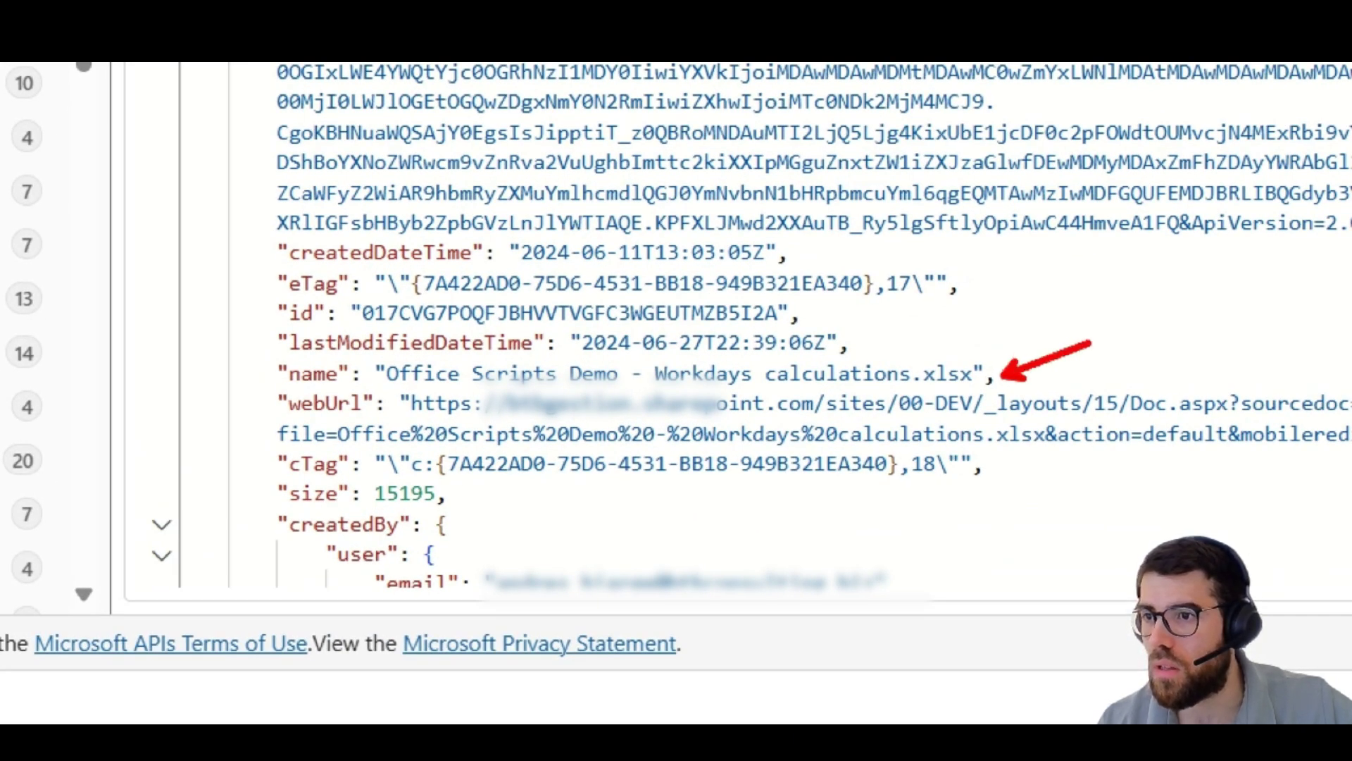
drag(793, 314, 863, 297)
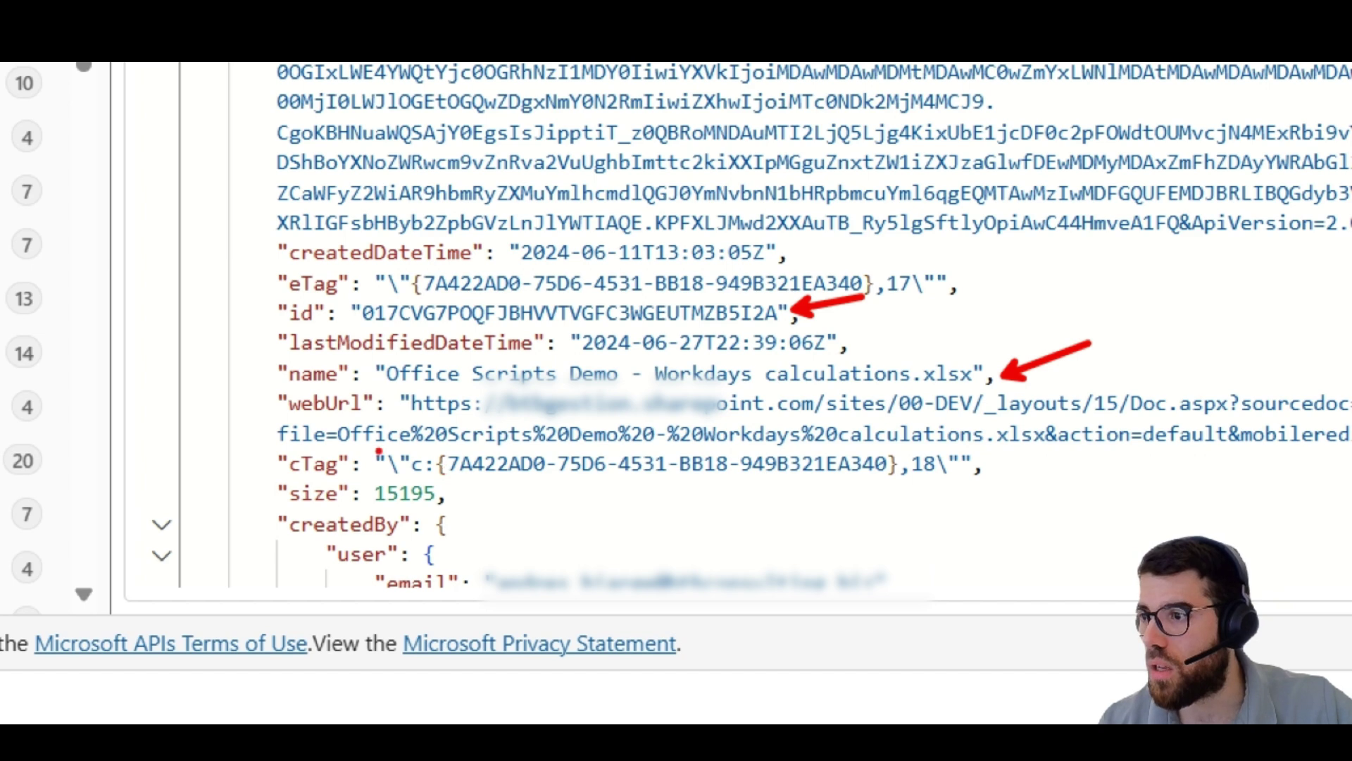
scroll(541, 388, down, 3)
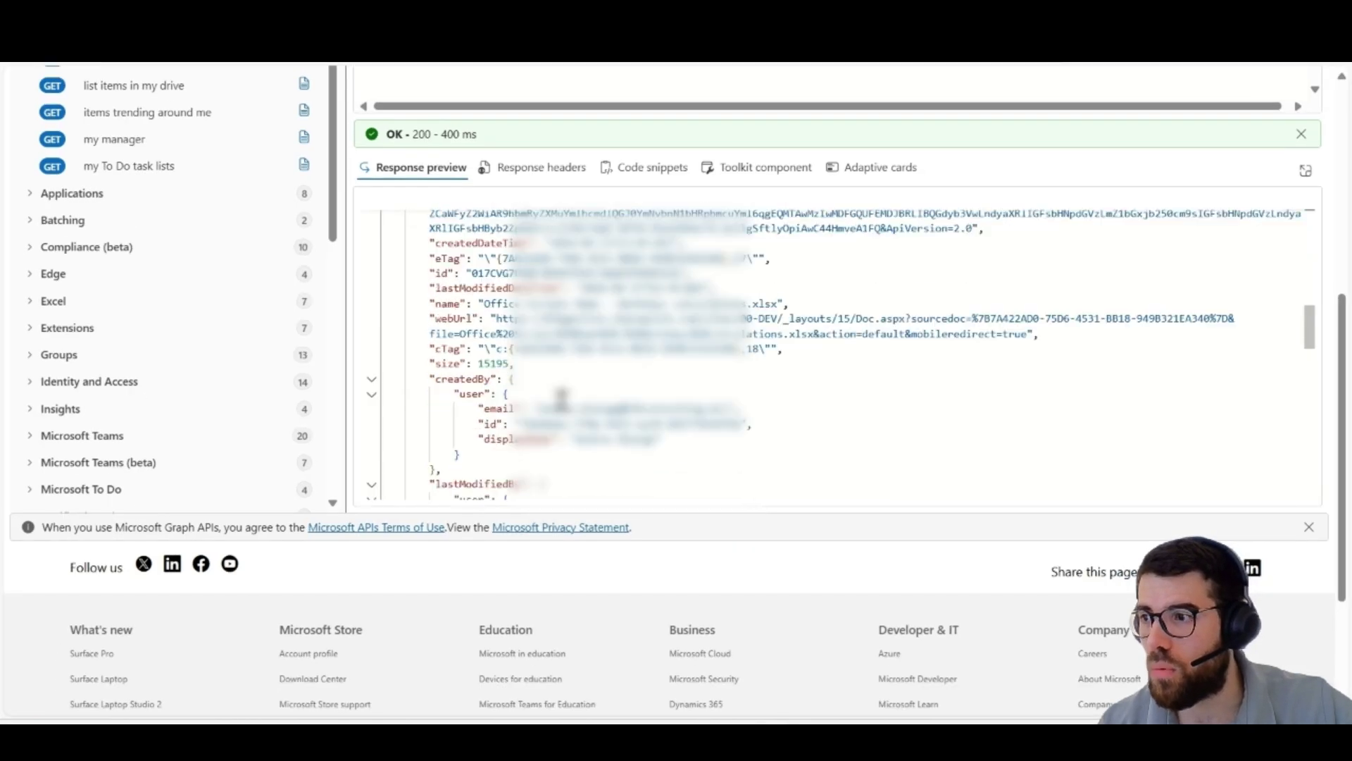
scroll(563, 399, down, 3)
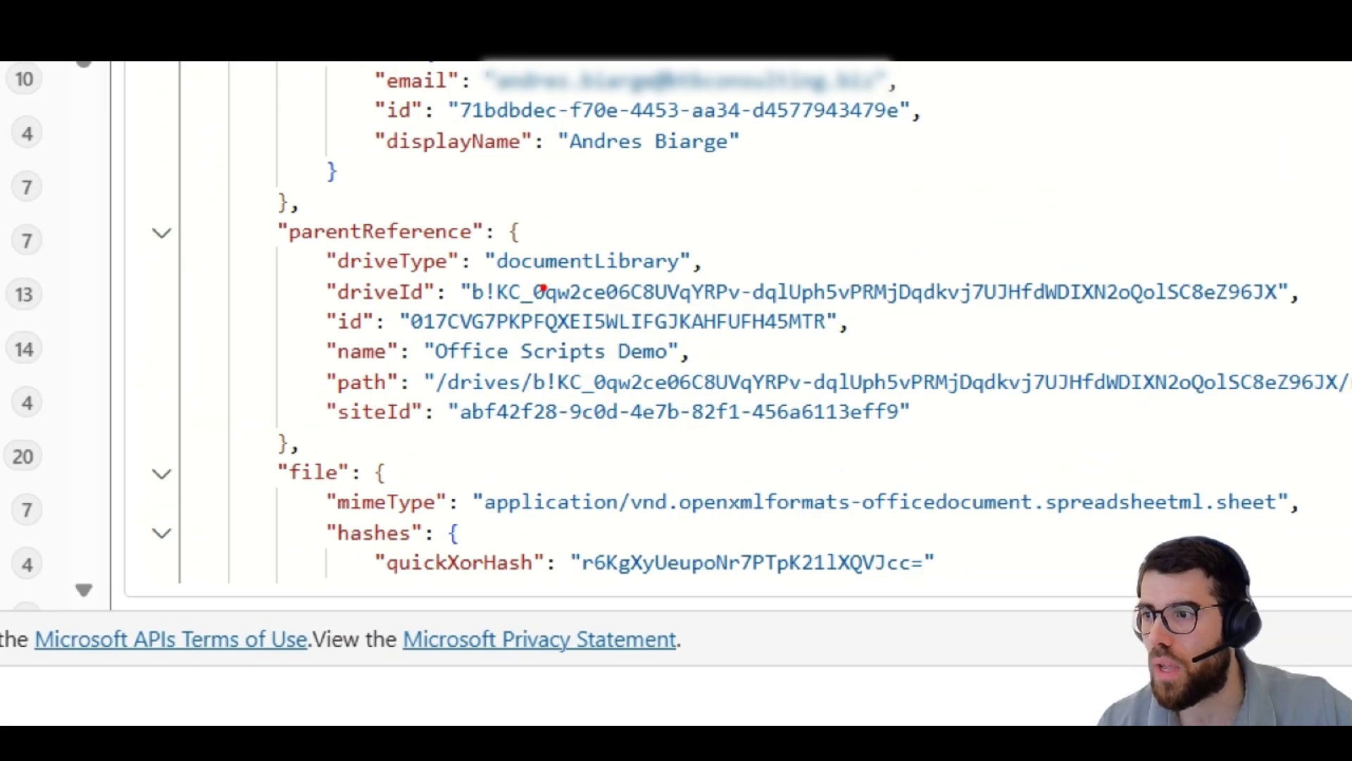
Point out parentReference details: documentLibrary drive type, driveId, parent folder id and name, path, siteId
drag(352, 270, 419, 270)
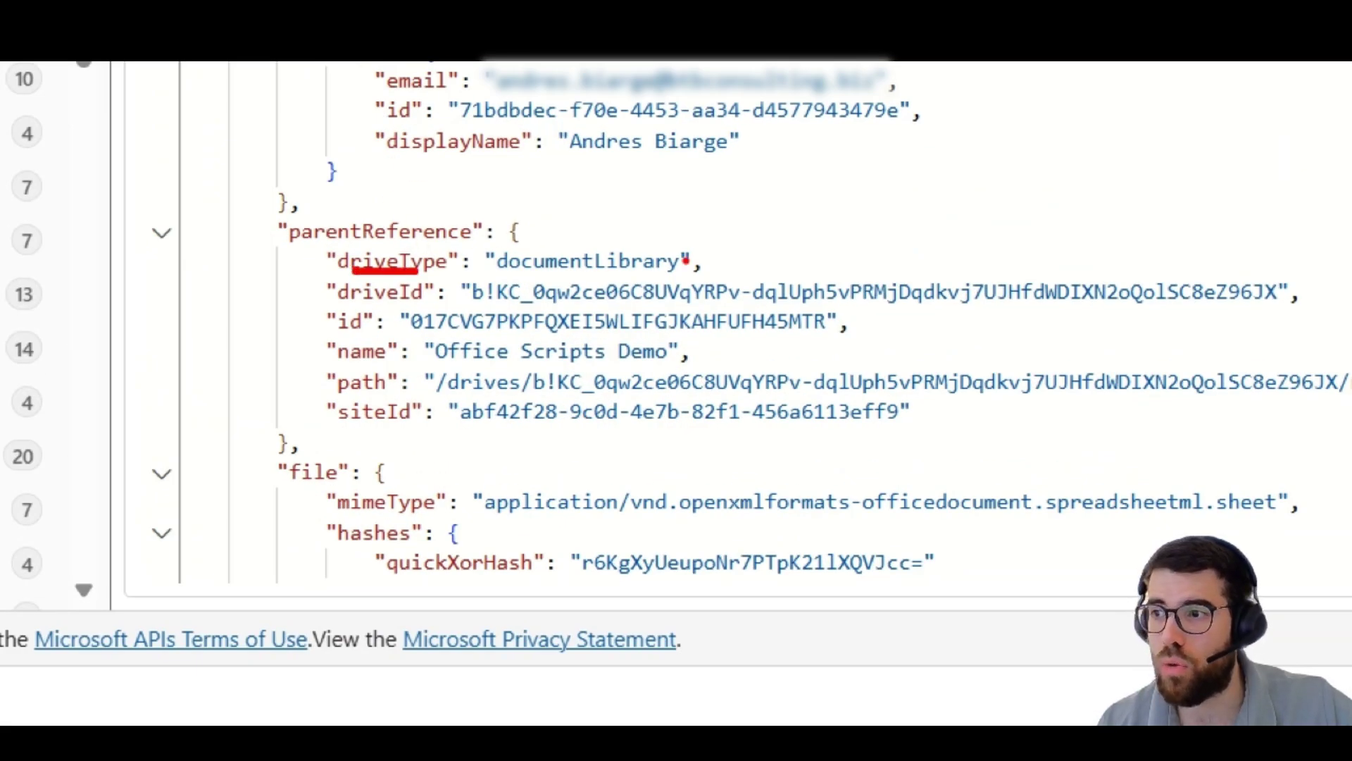
drag(685, 259, 750, 213)
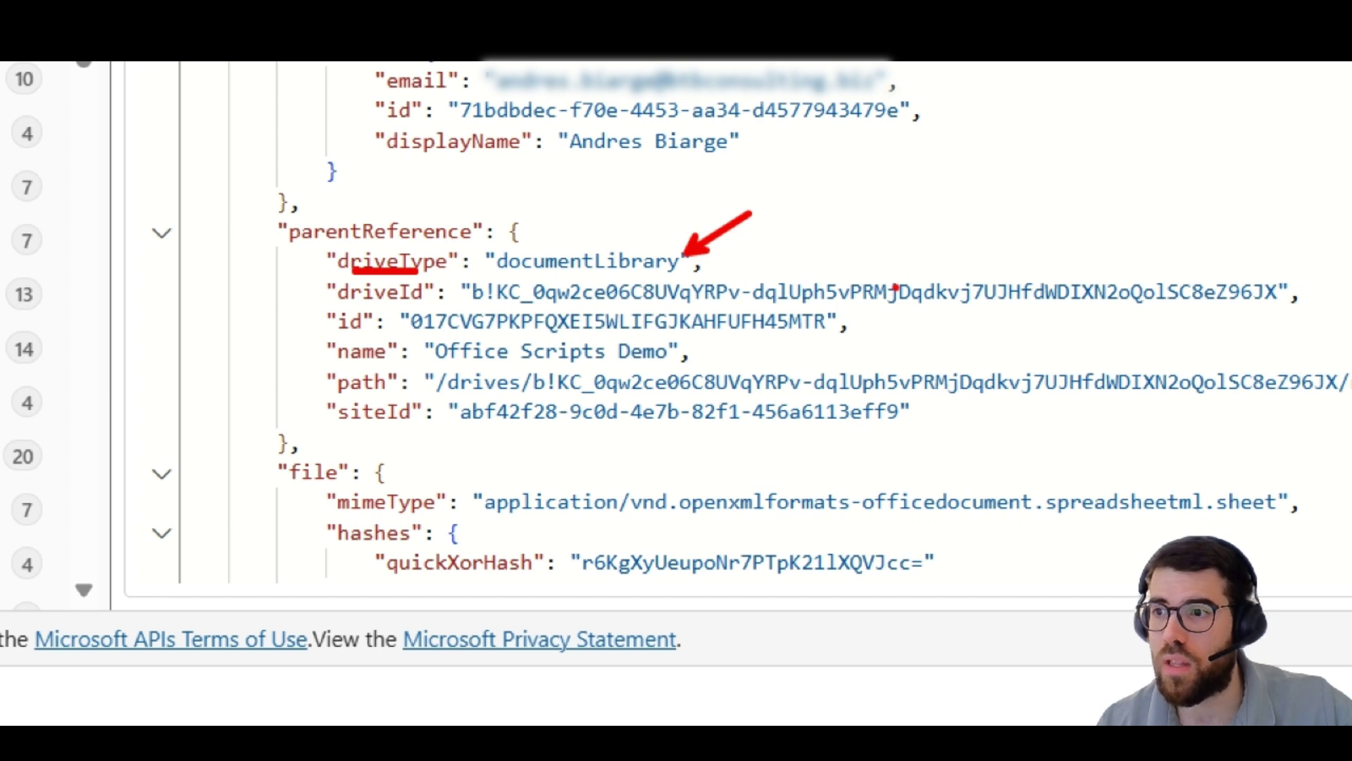
drag(893, 287, 969, 203)
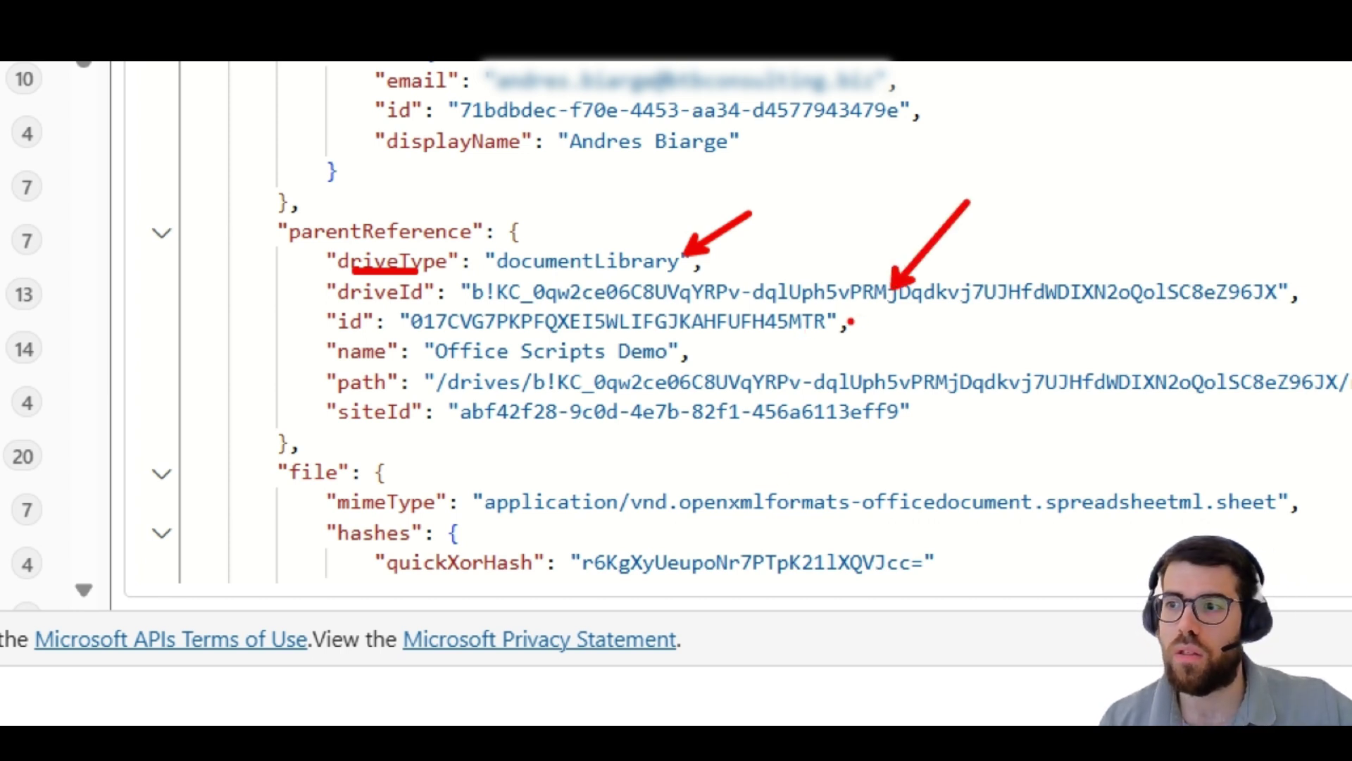
drag(851, 322, 915, 320)
drag(696, 350, 770, 350)
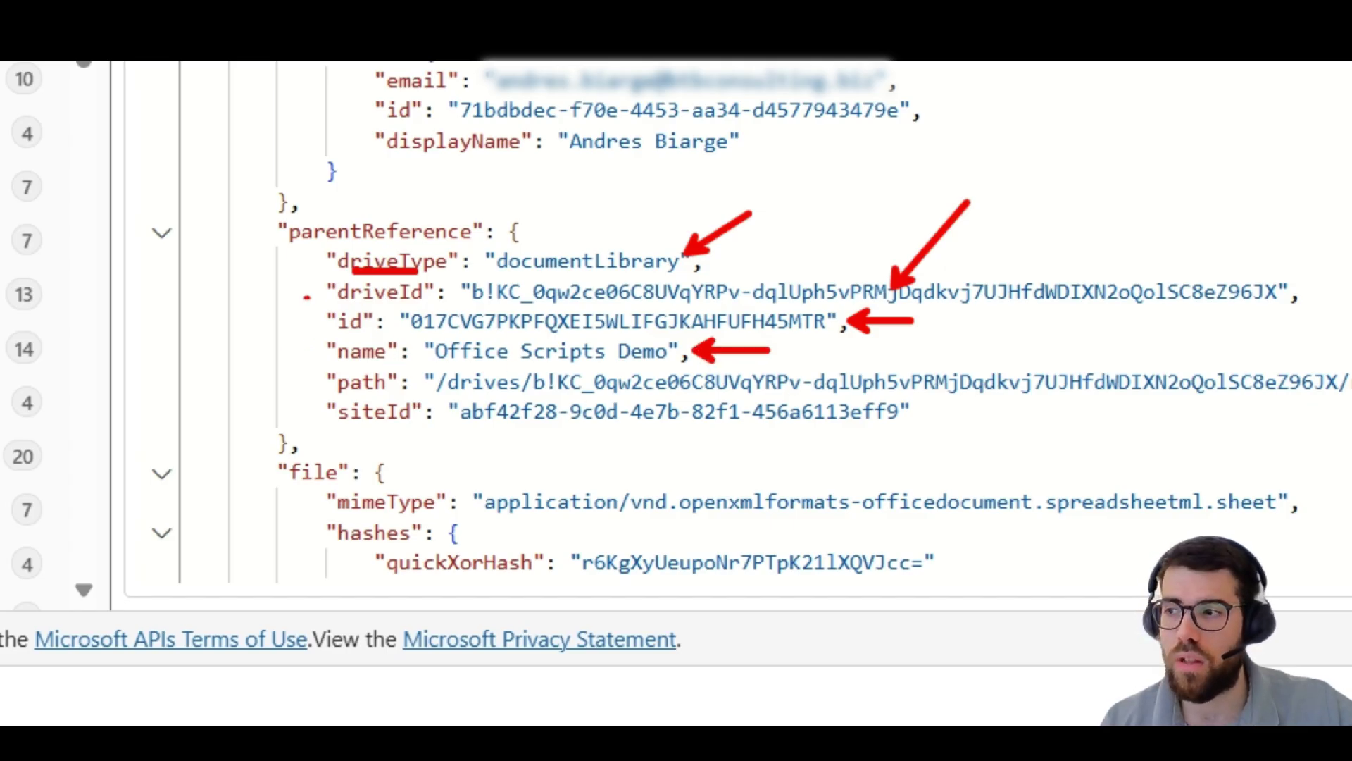
drag(401, 325, 772, 326)
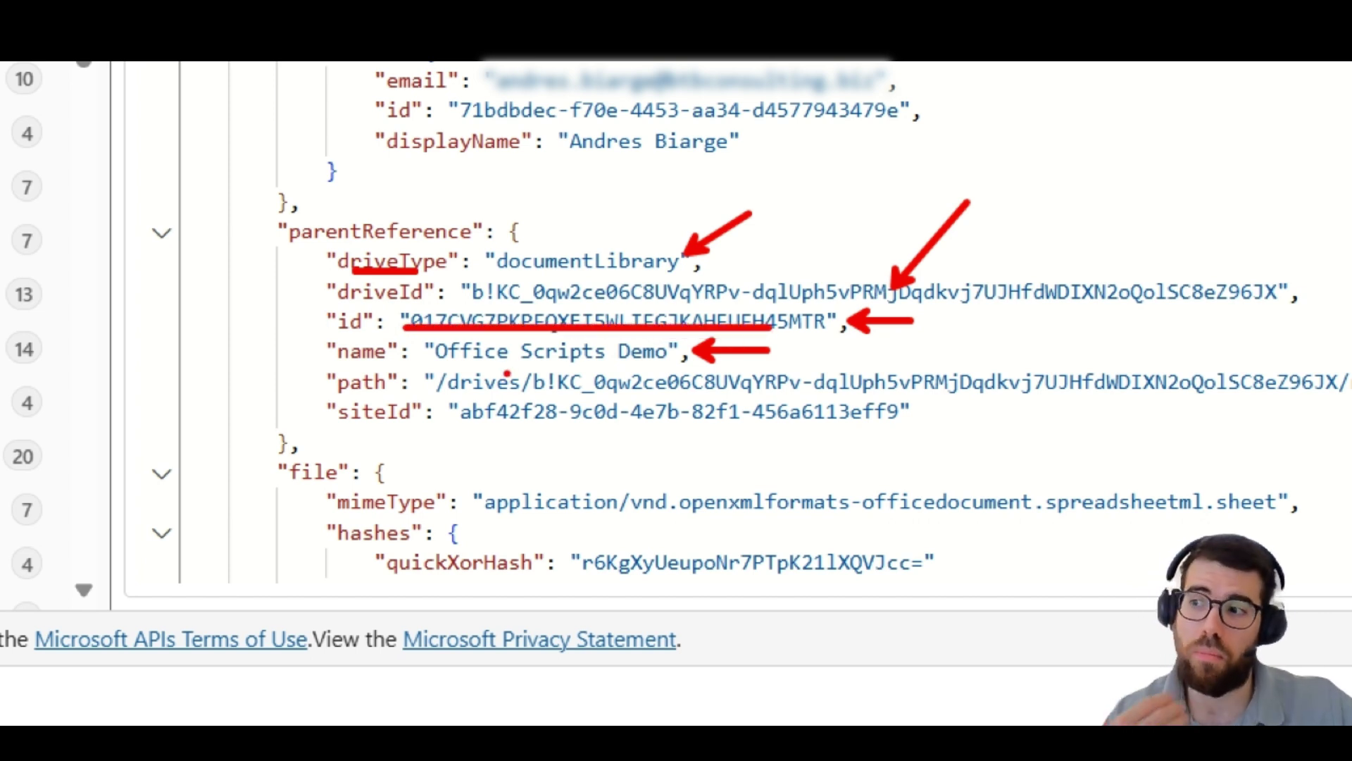
mouse_move(266, 386)
mouse_down()
mouse_move(322, 382)
mouse_move(344, 417)
mouse_up()
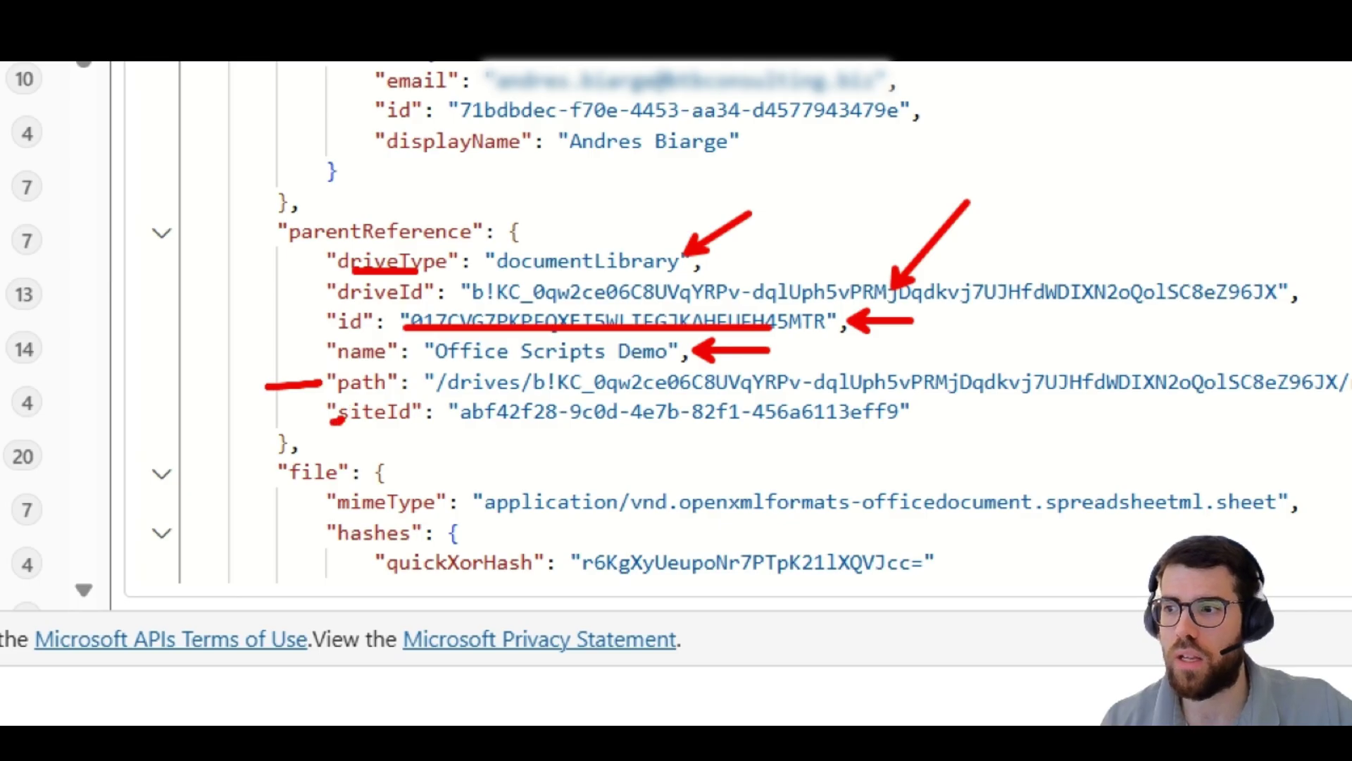
key(Escape)
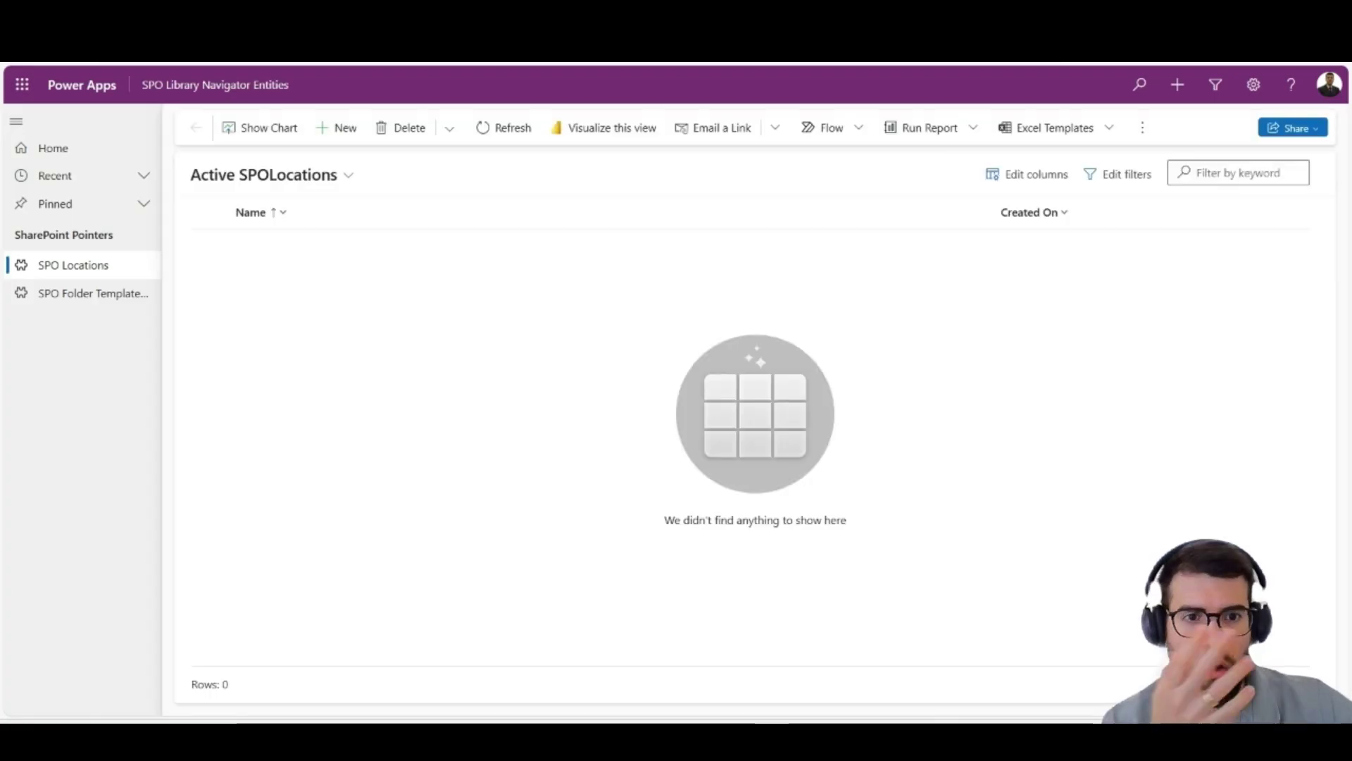
Create a new SPO Location record named 'Office Scripts Demo - Workdays calculations.xlsx', copying the name from SharePoint file 95
click(344, 132)
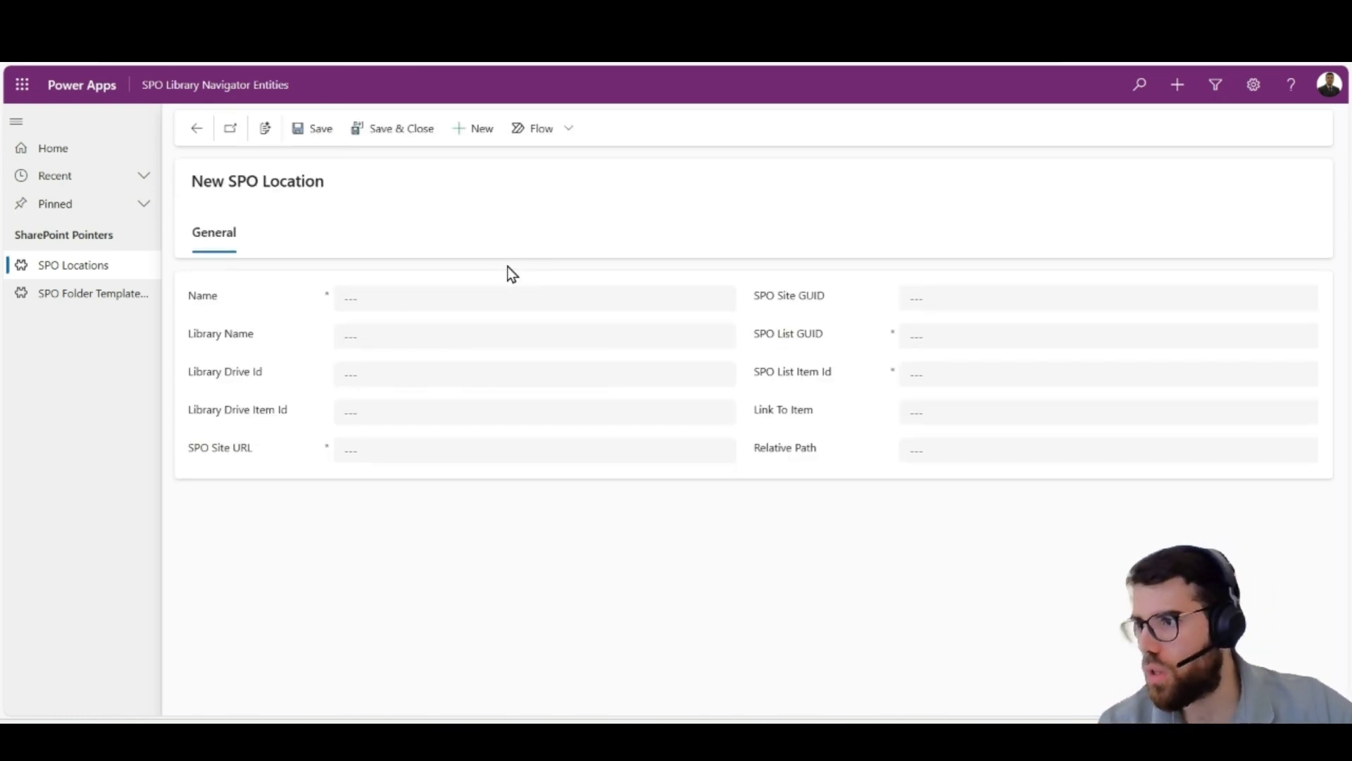
key(ctrl+Tab)
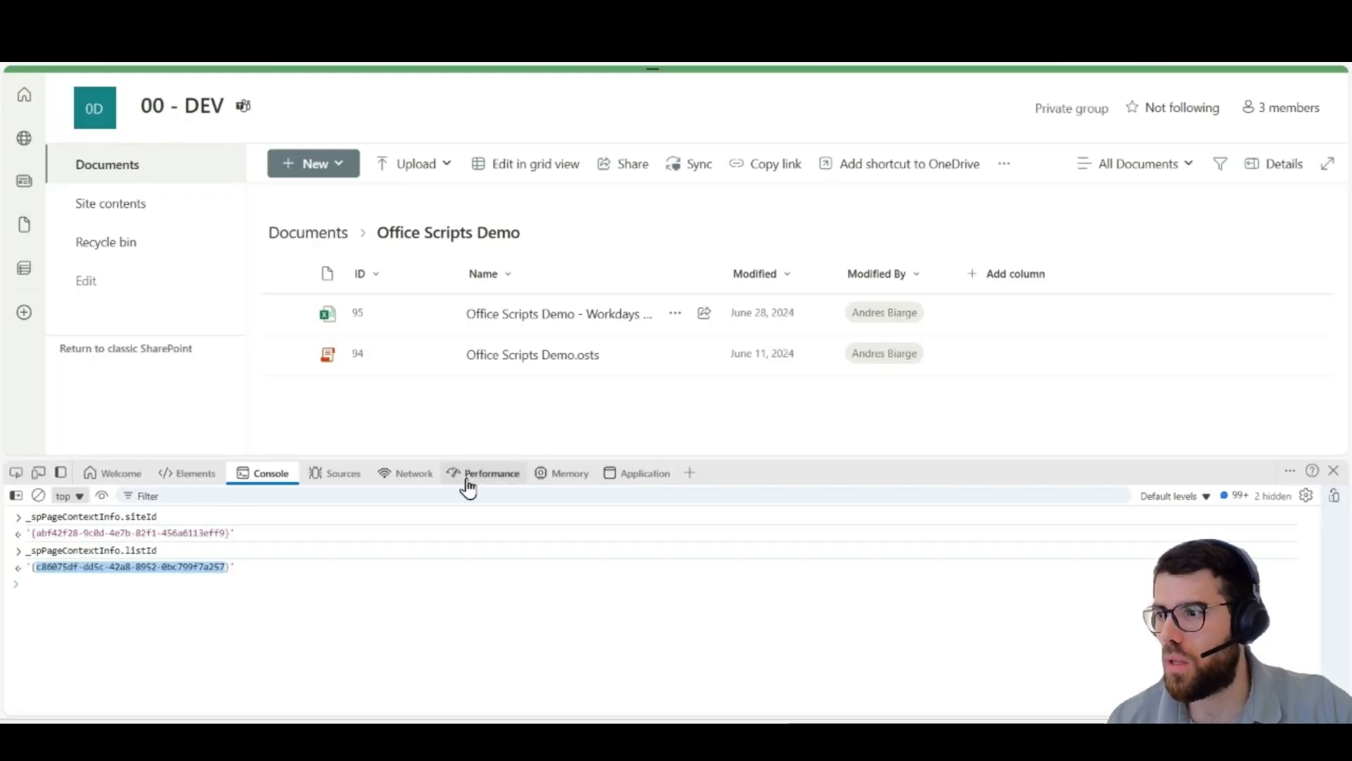
right_click(979, 321)
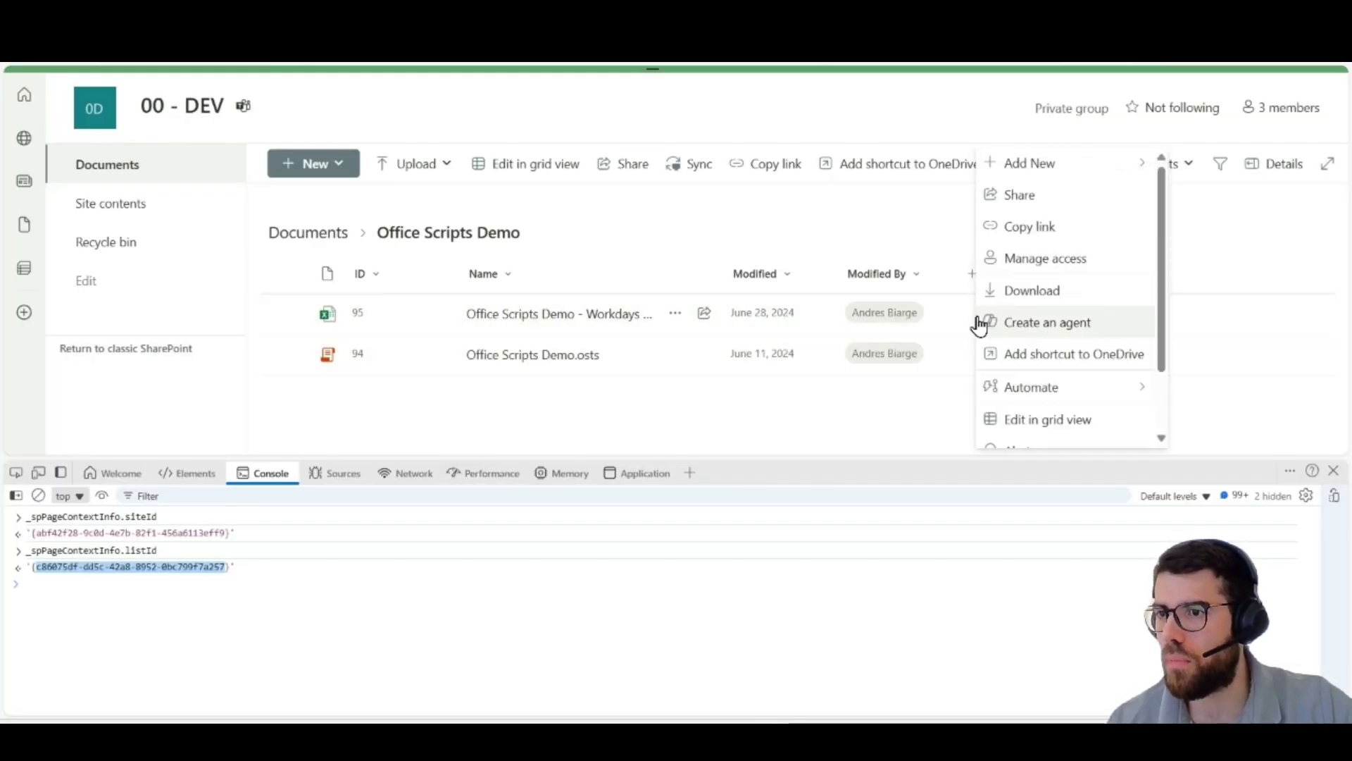
click(953, 324)
right_click(952, 326)
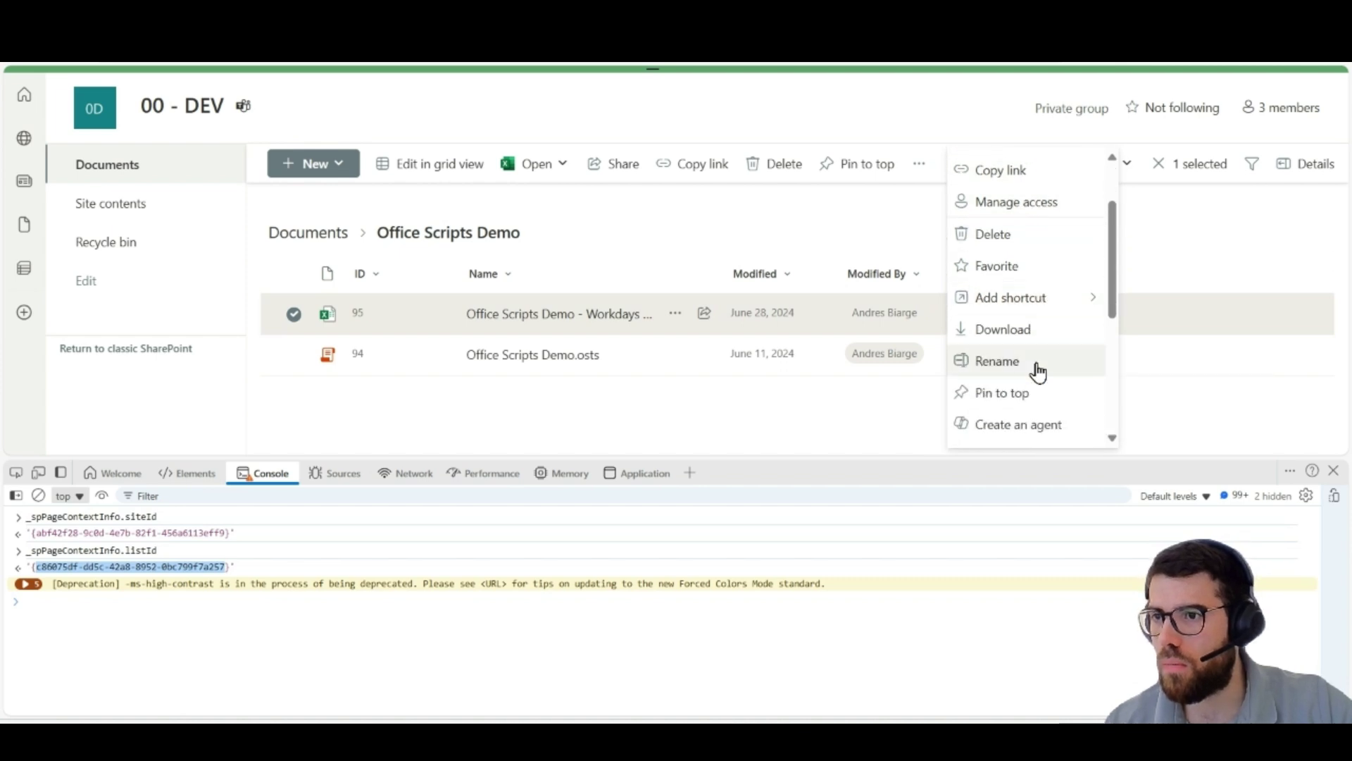
click(1038, 370)
triple_click(793, 239)
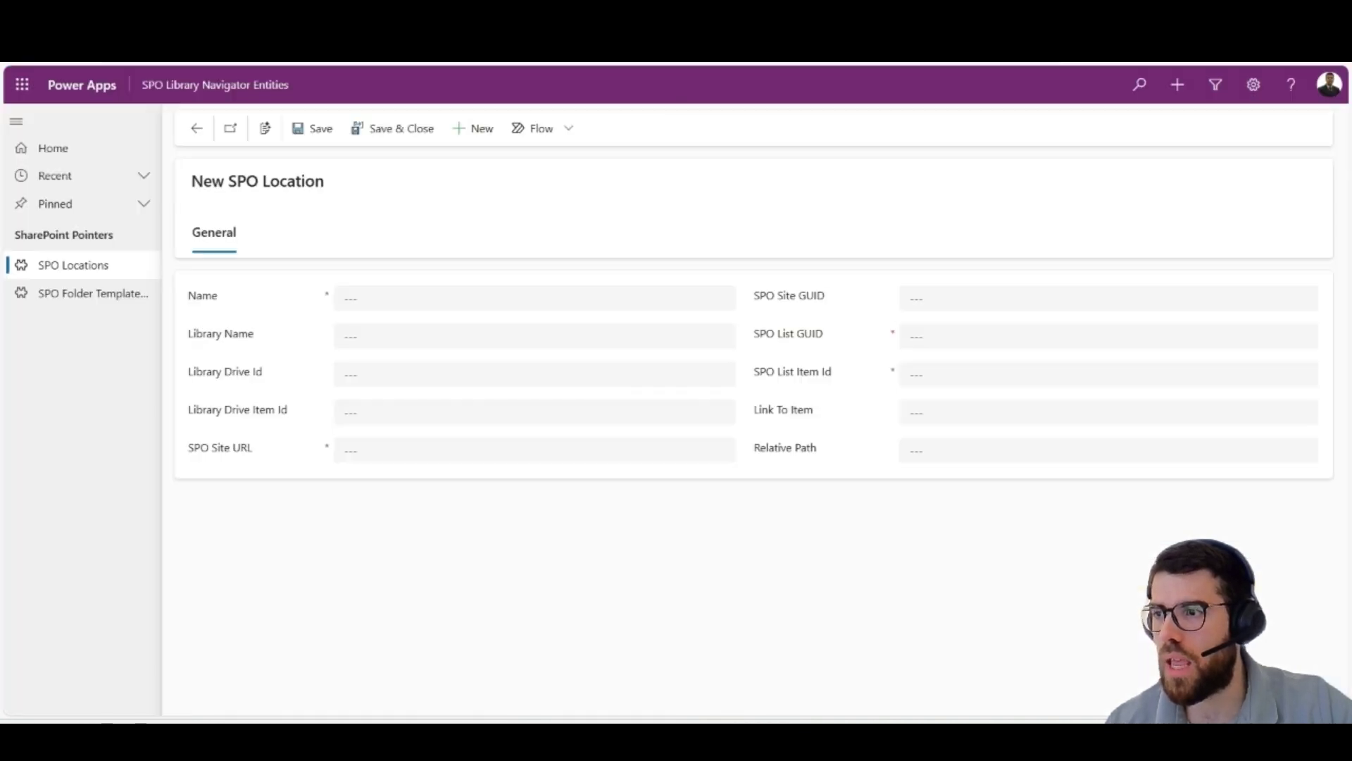
click(437, 296)
text(Office Scripts Demo - Workdays calculations.xlsx)
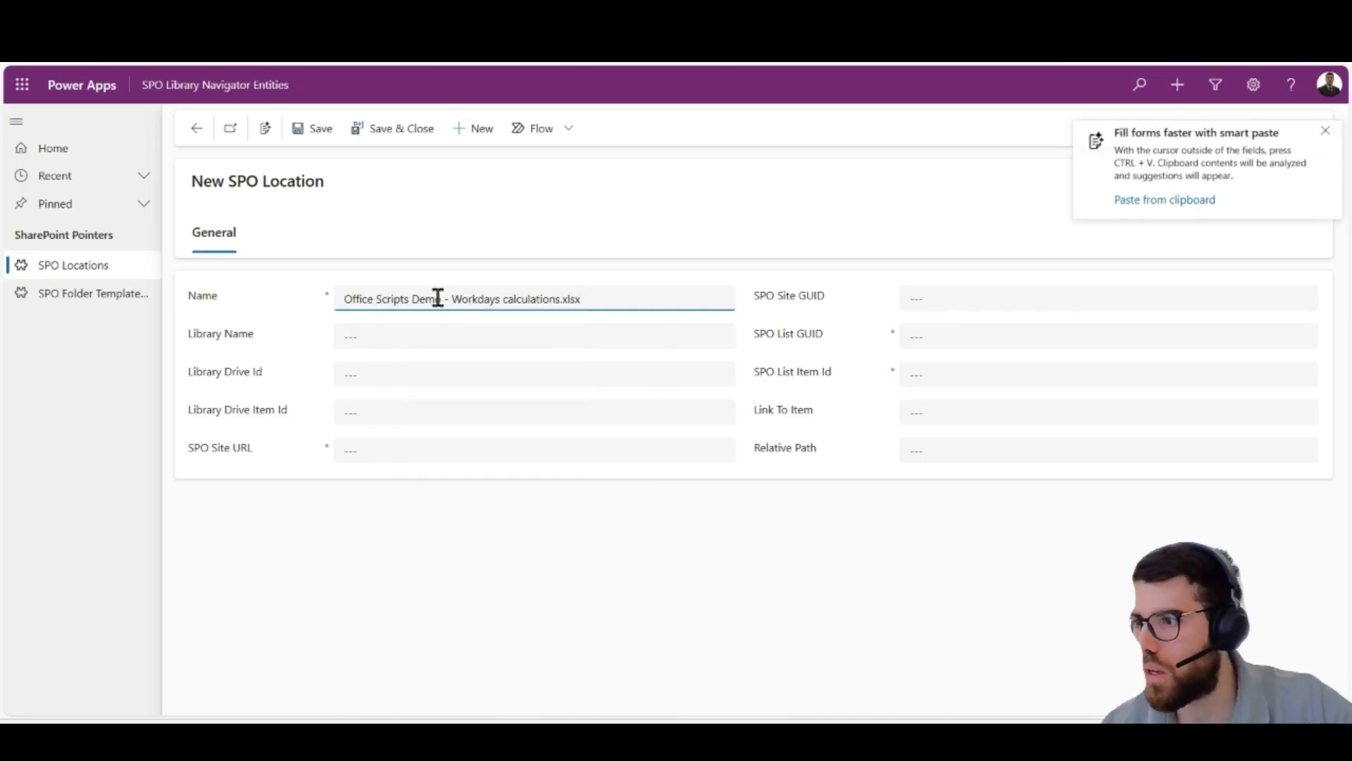
click(376, 455)
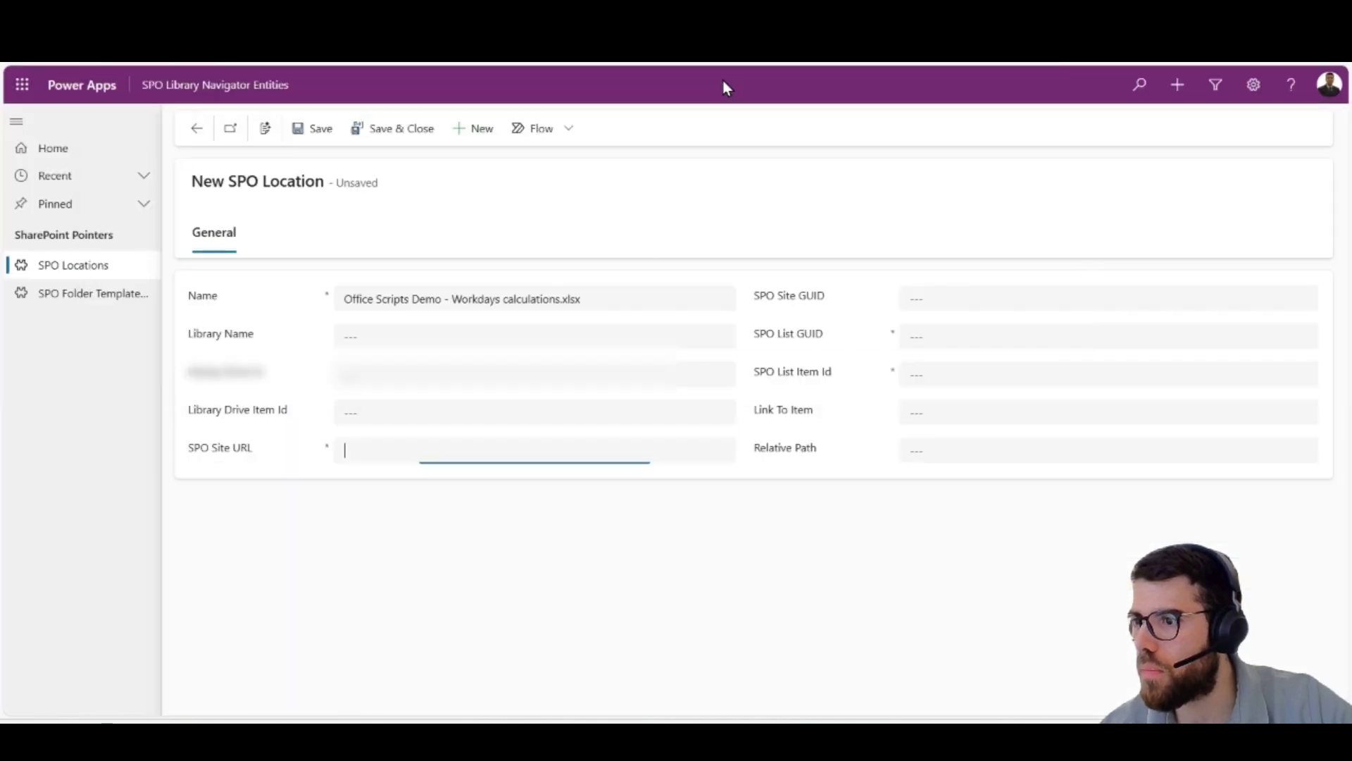
Paste the site address into SPO Site URL and trim its trailing slash
key(ctrl+v)
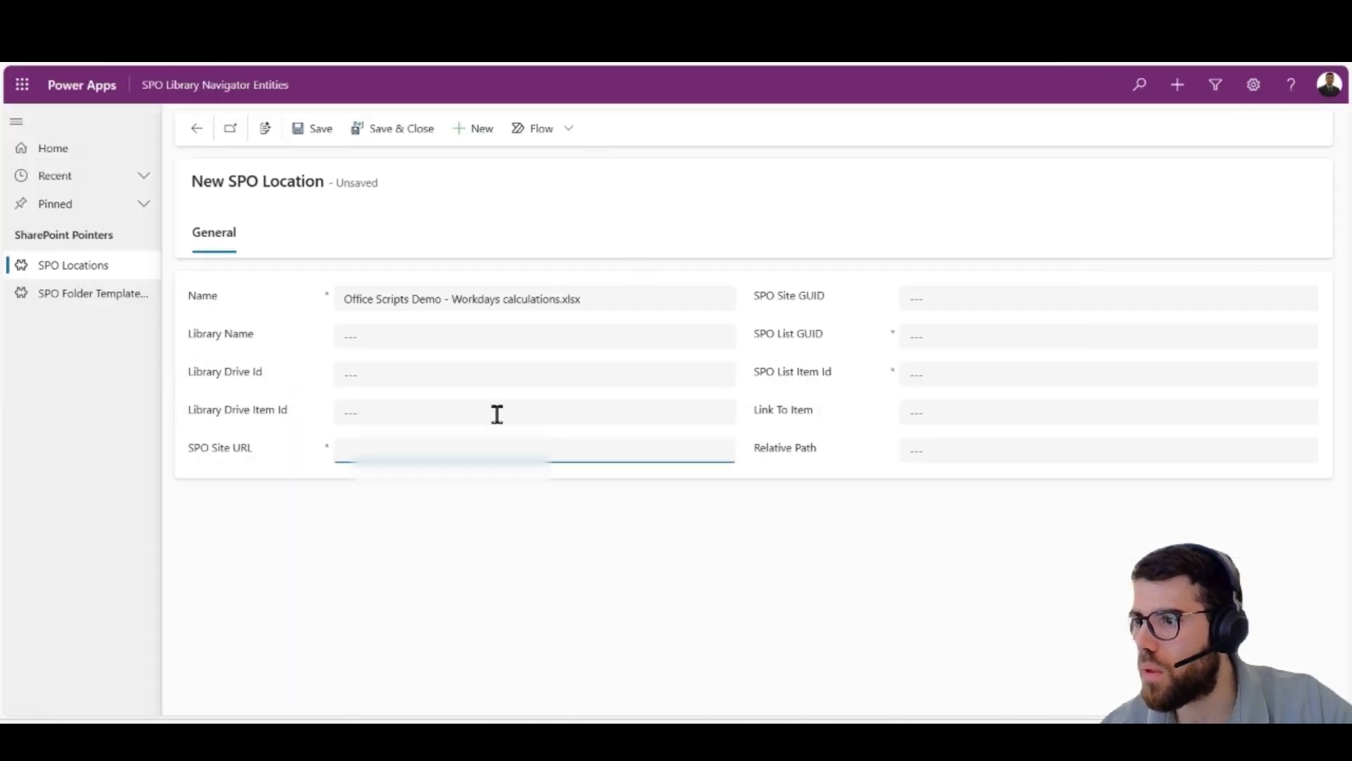
key(BackSpace)
key(BackSpace)
key(BackSpace)
key(BackSpace)
key(BackSpace)
key(BackSpace)
key(BackSpace)
key(BackSpace)
key(BackSpace)
key(BackSpace)
key(BackSpace)
key(BackSpace)
key(BackSpace)
key(BackSpace)
key(BackSpace)
key(BackSpace)
key(BackSpace)
key(BackSpace)
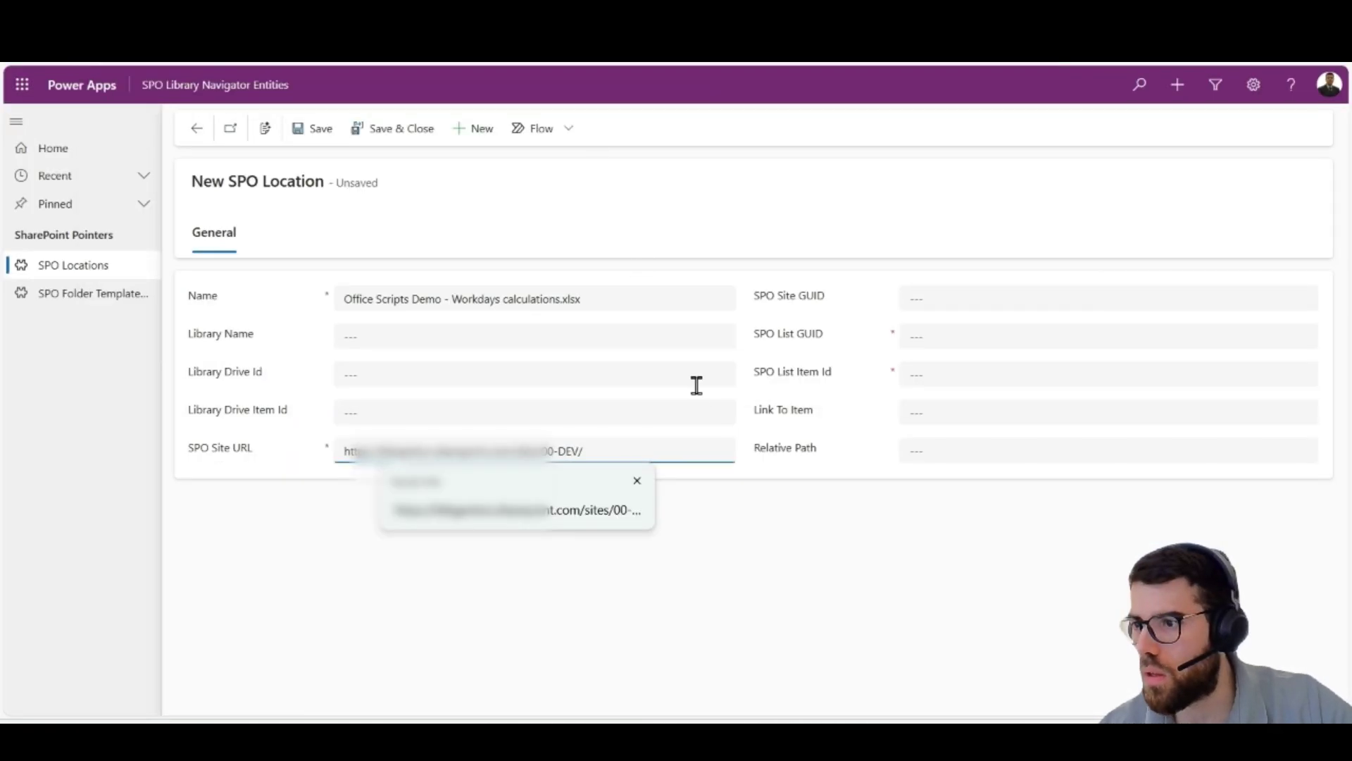
key(BackSpace)
click(1013, 364)
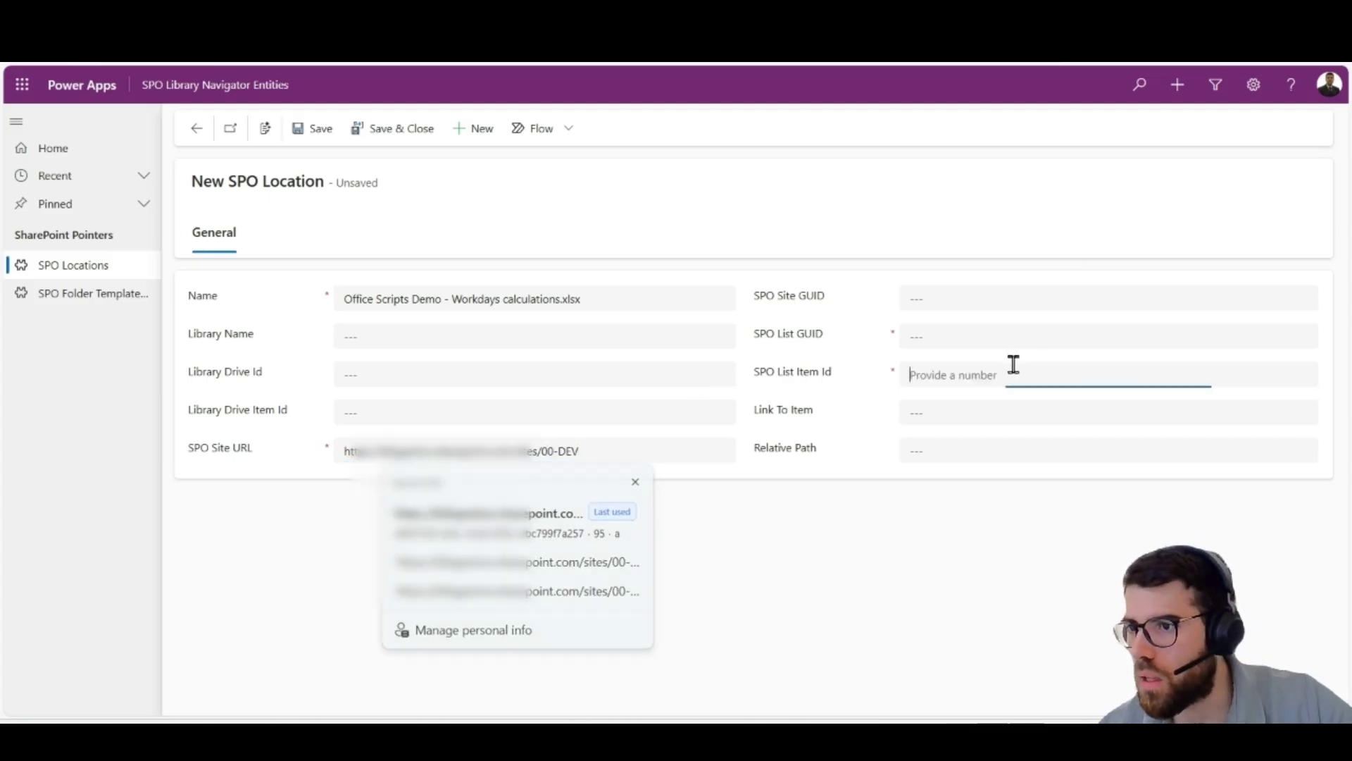
Set SPO List GUID to the listId c86075df-dd5c-42a8-8952-0bc799f7a257 copied from the SharePoint console
click(935, 336)
key(alt+Tab)
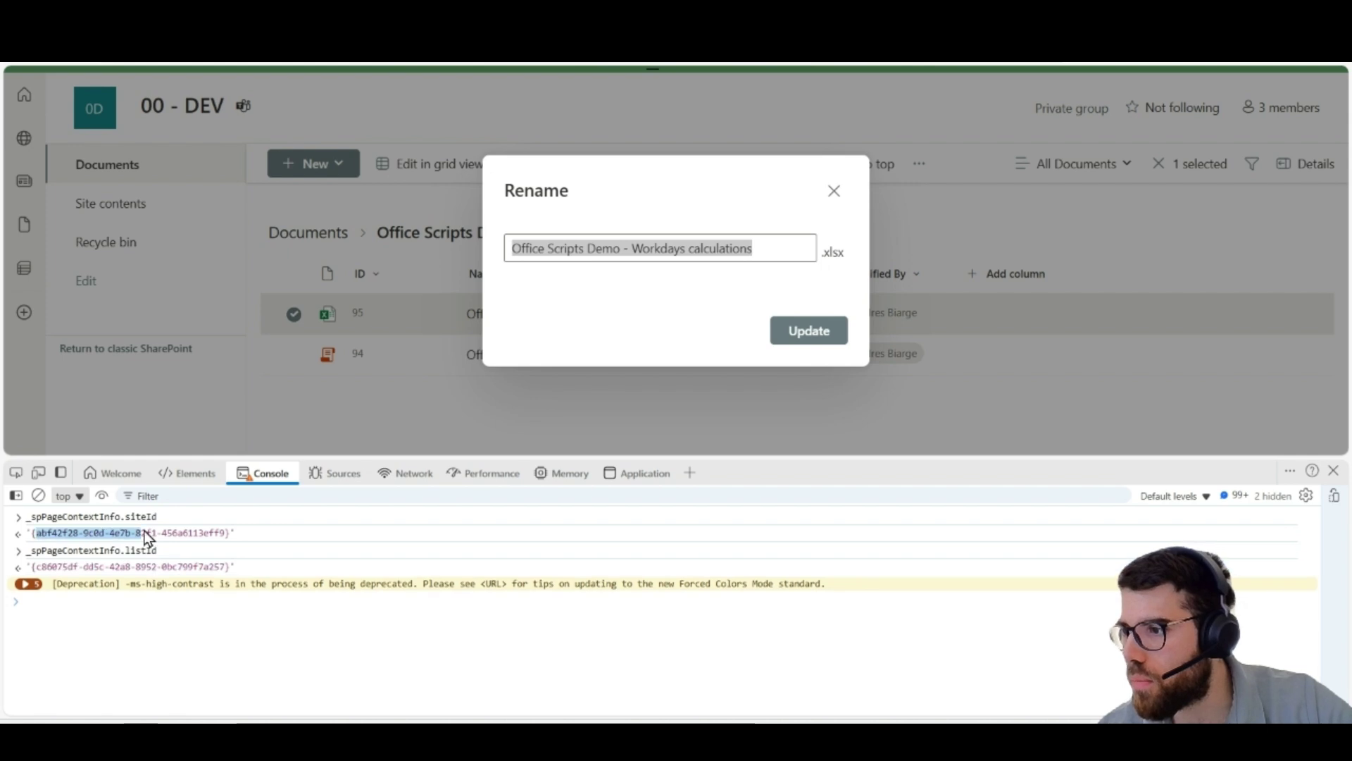
drag(146, 538, 224, 537)
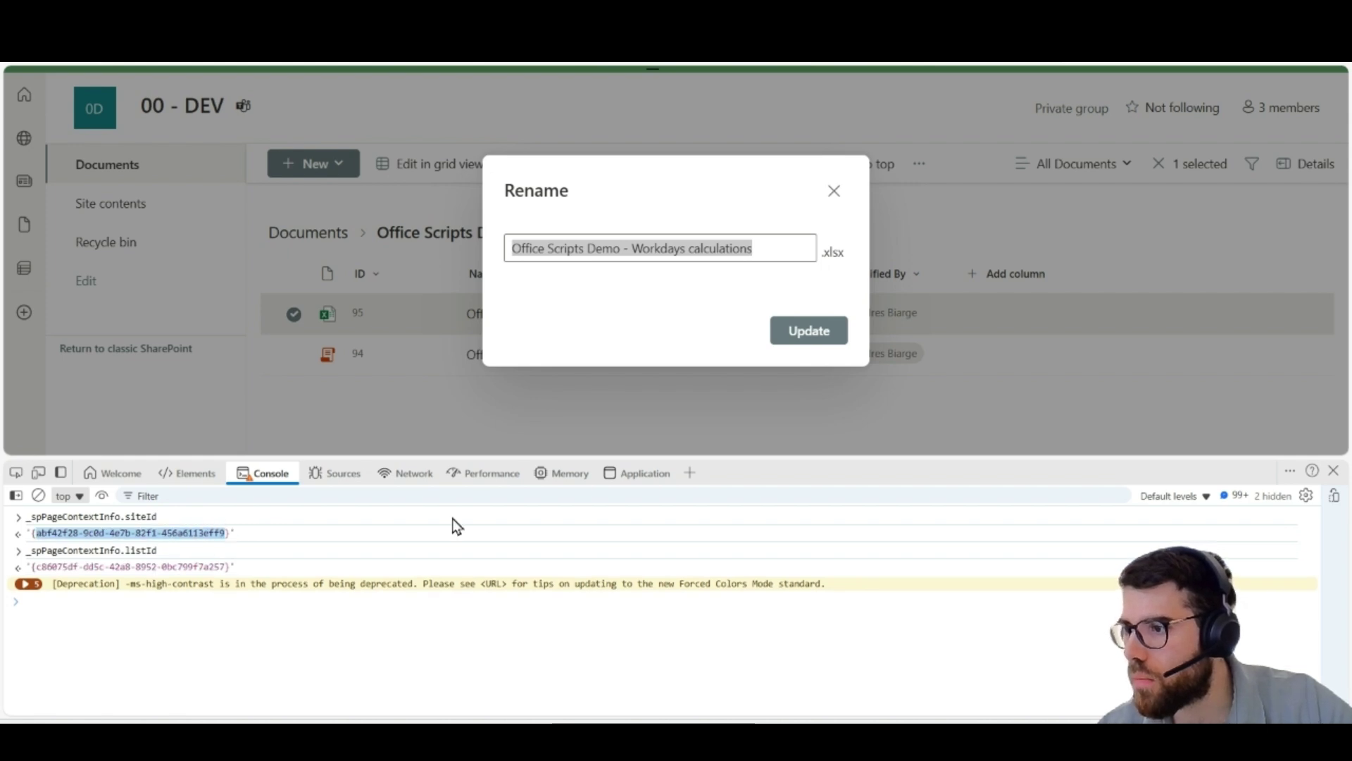
key(alt+Tab)
text(abf42f28-9c0d-4e7b-82f1-456a6113eff9)
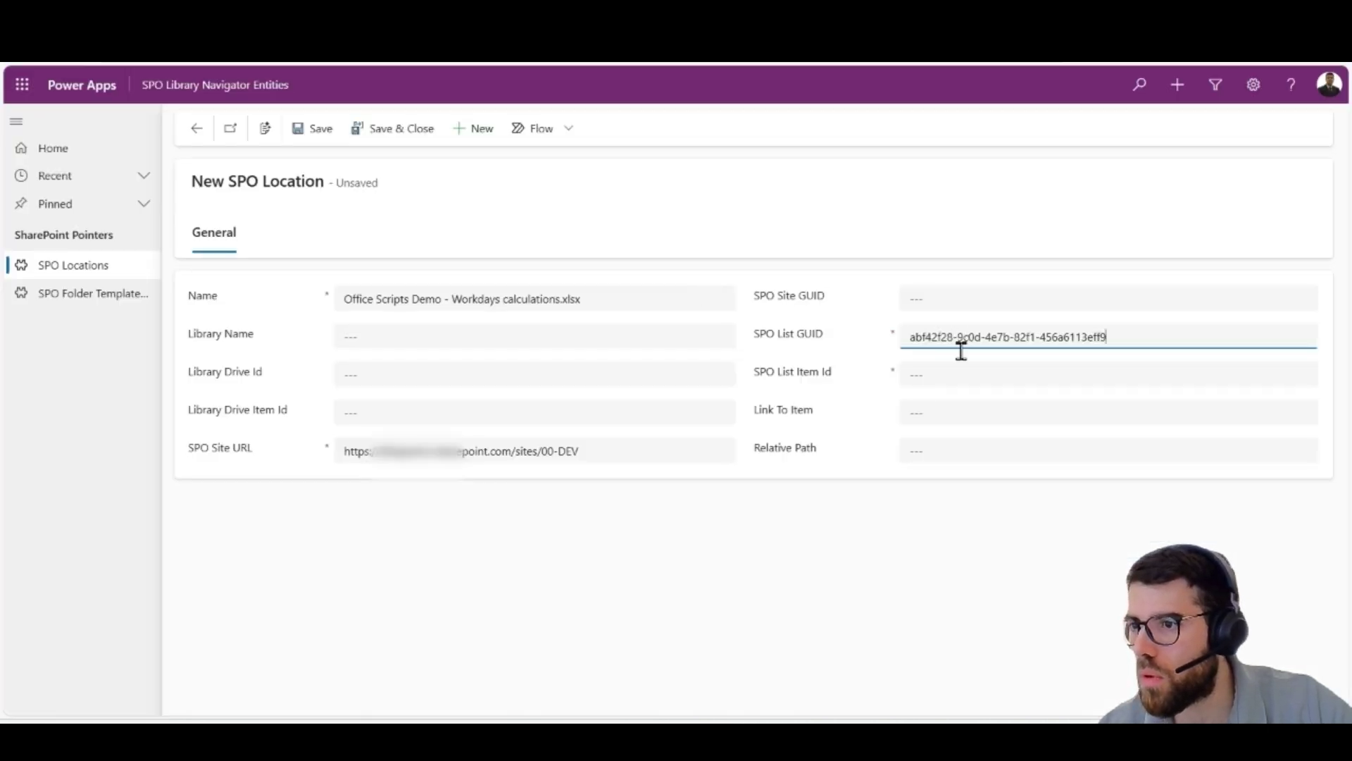
click(945, 375)
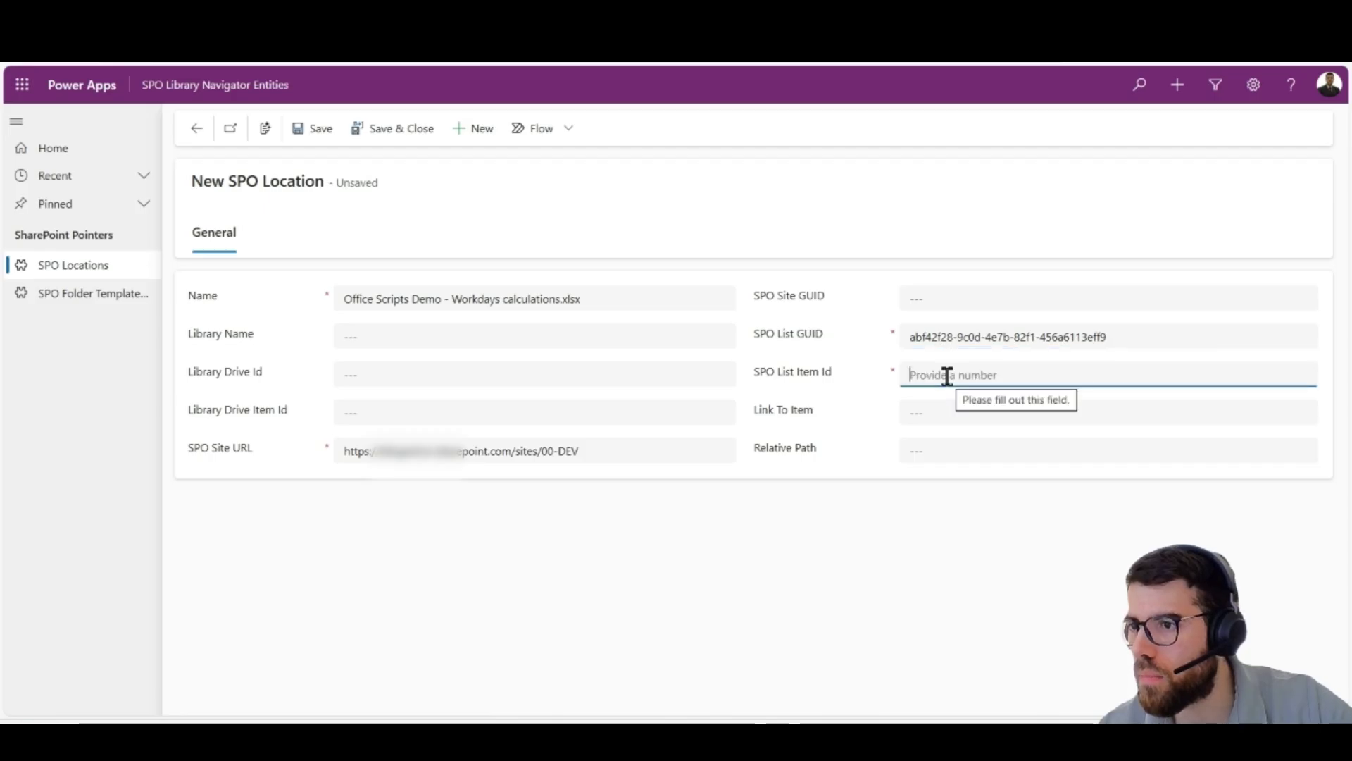
click(969, 340)
key(alt+Tab)
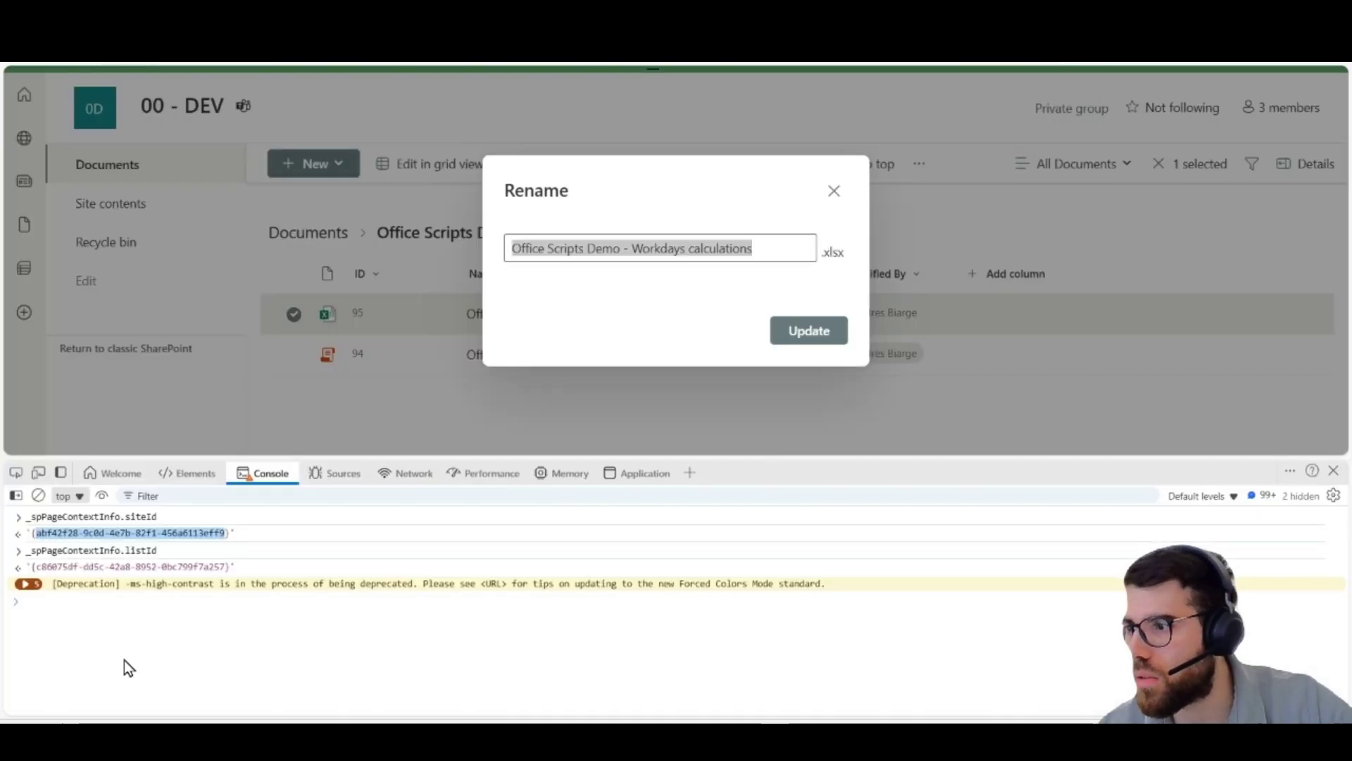
drag(36, 567, 225, 570)
key(ctrl+c)
key(alt+Tab)
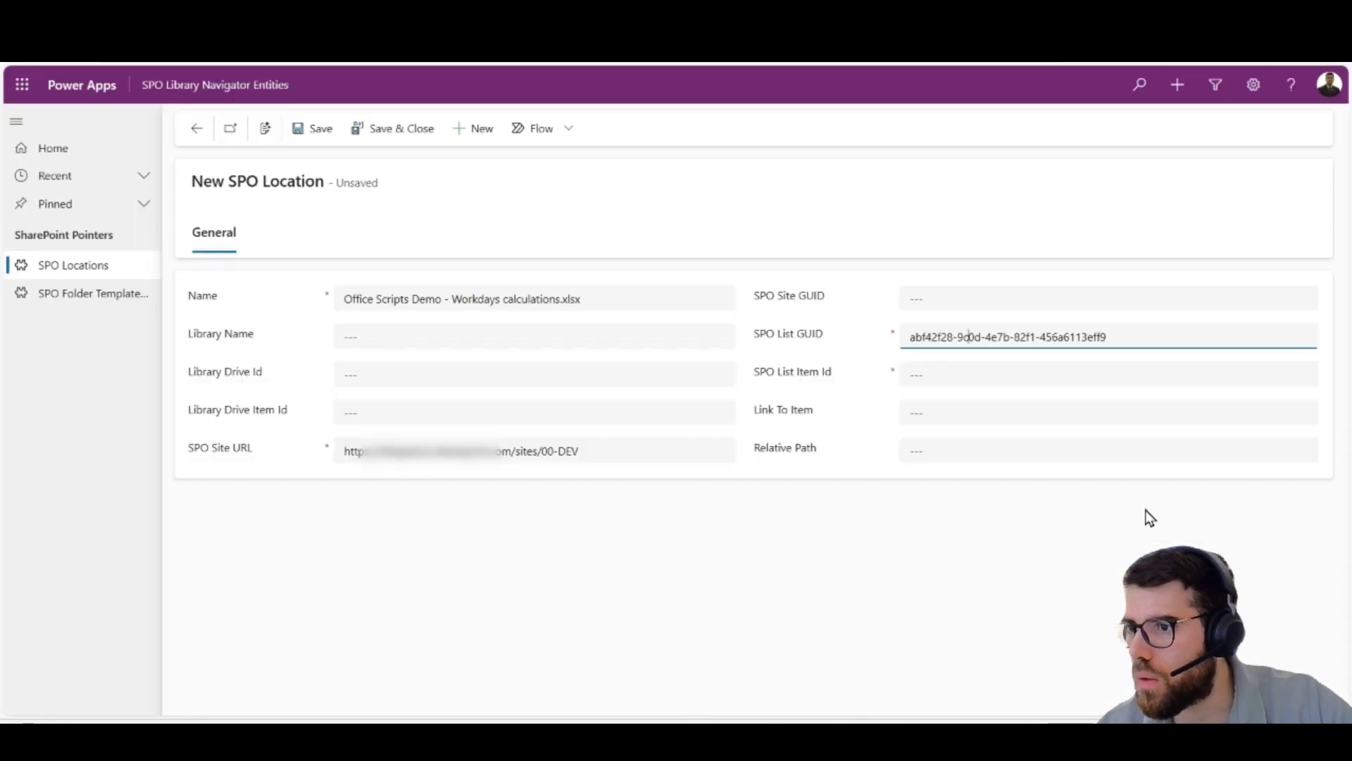
key(ctrl+a)
key(ctrl+v)
Enter 95 as the SPO List Item Id and save the record
click(936, 370)
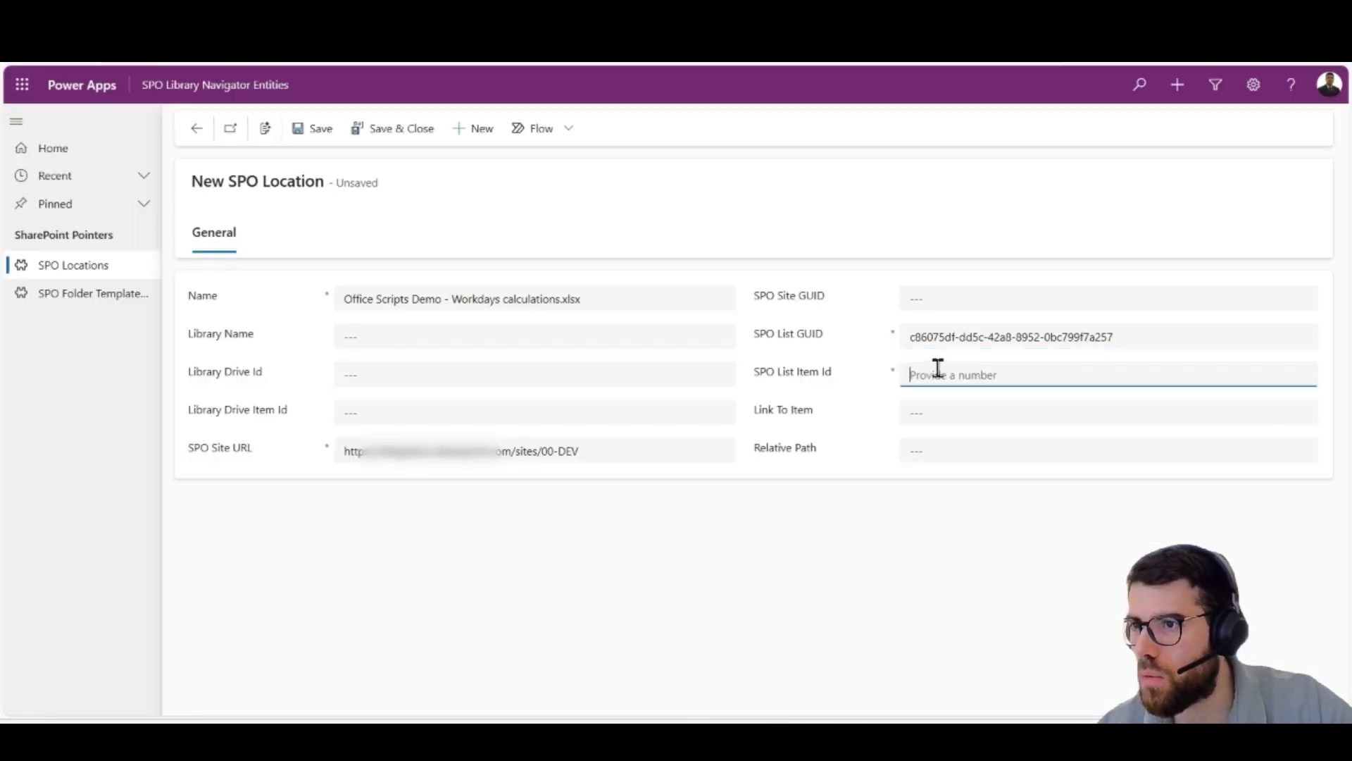
key(alt+Tab)
key(alt+Tab)
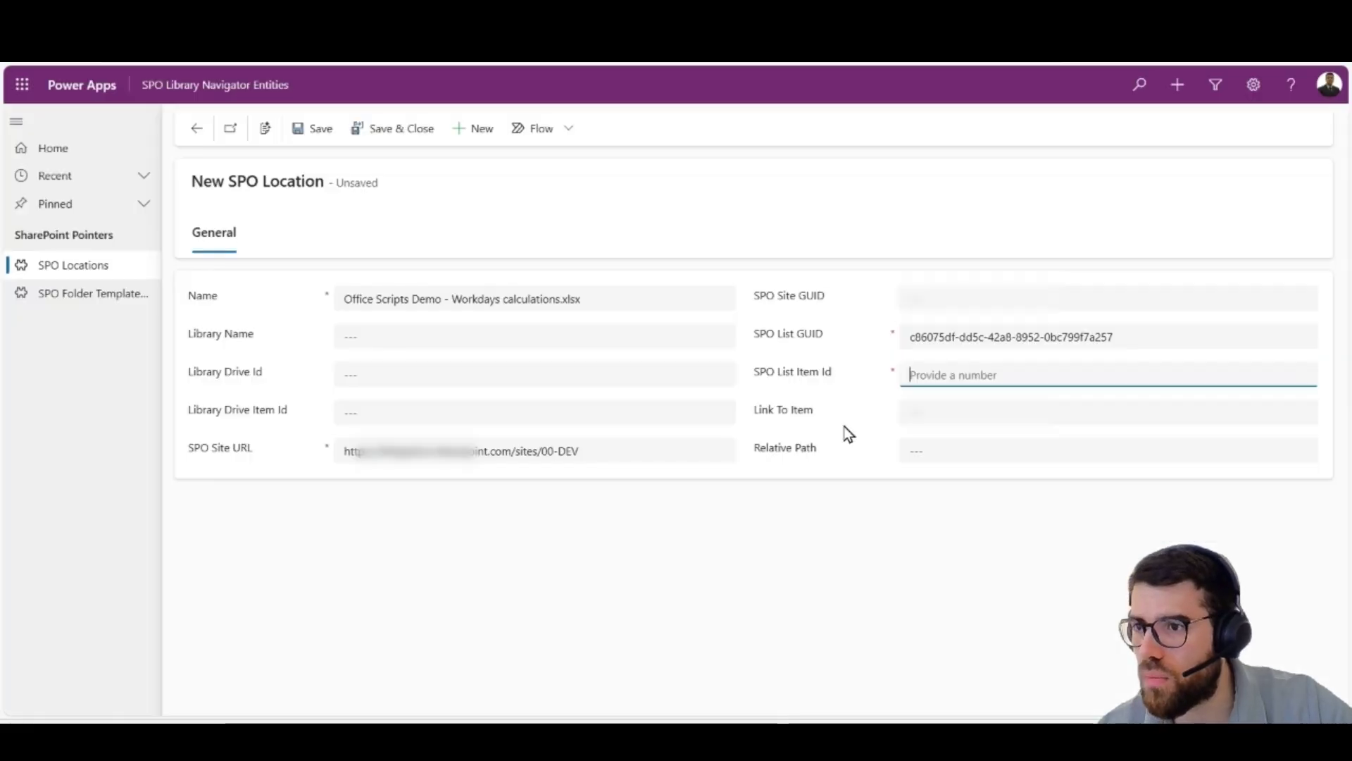
text(95)
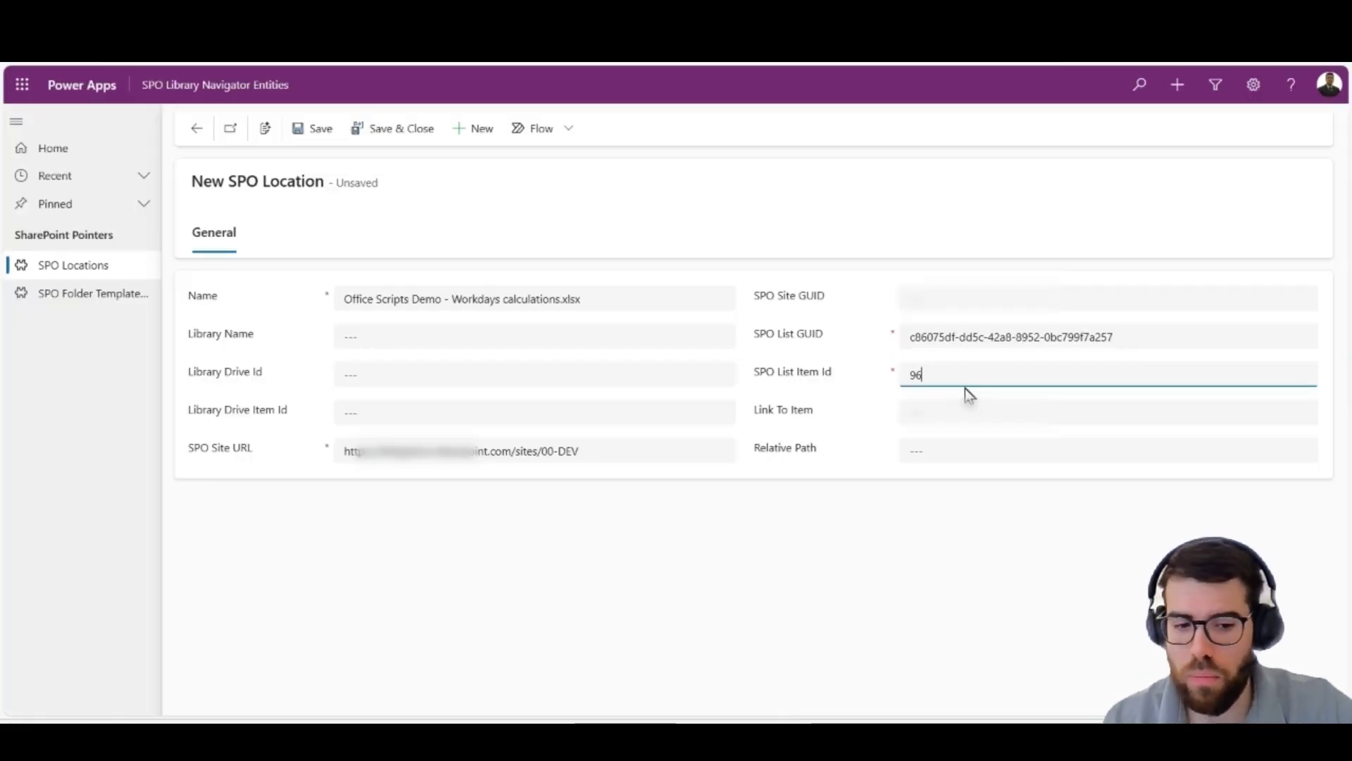
click(331, 138)
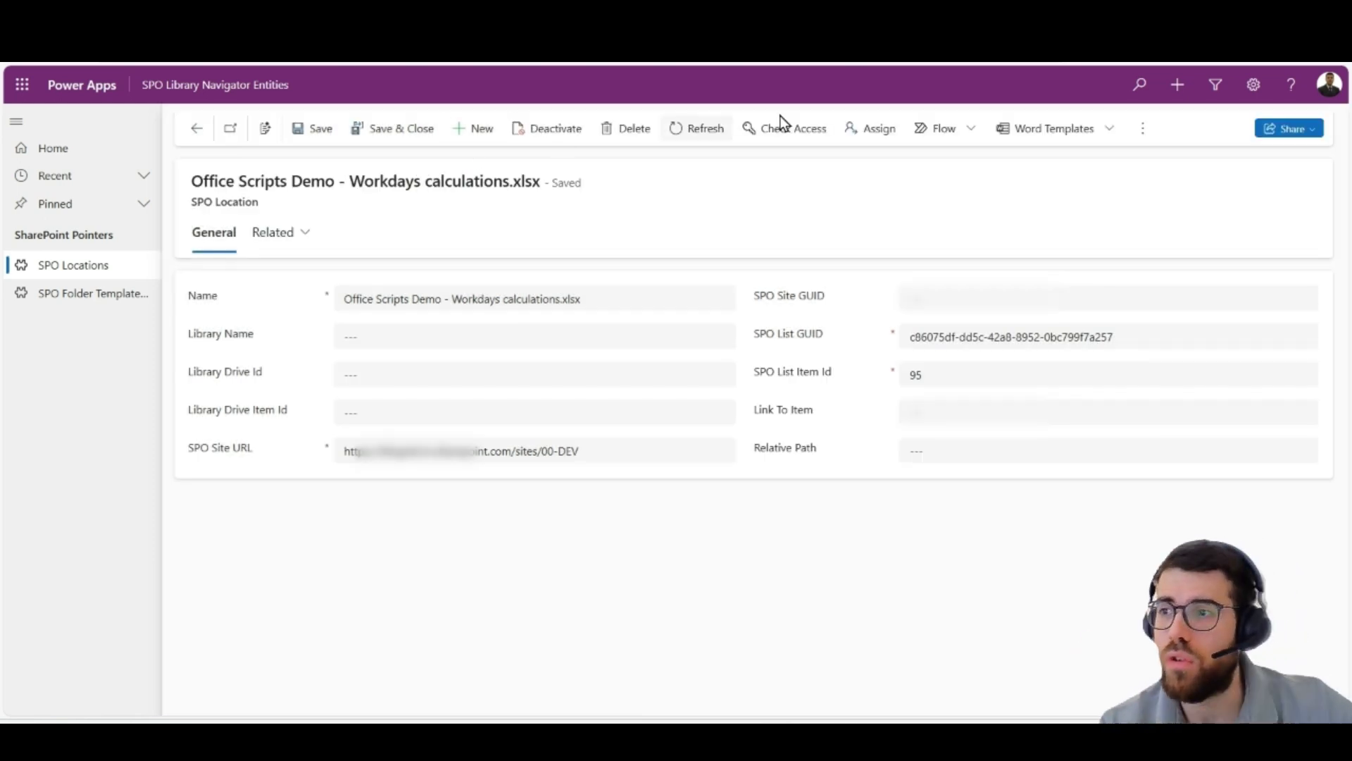
Refresh the SPO Location record until the flow fills in the Library Drive Id and related fields
click(697, 132)
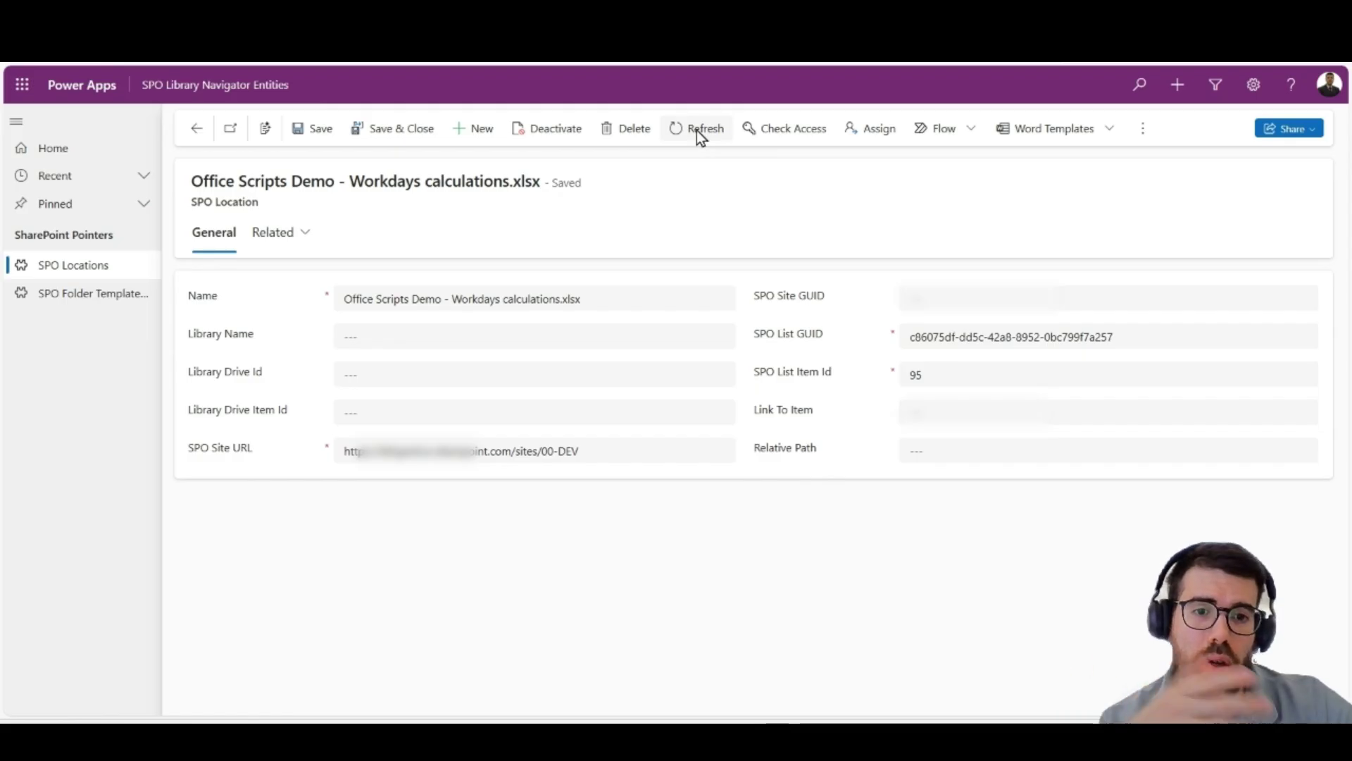
click(697, 134)
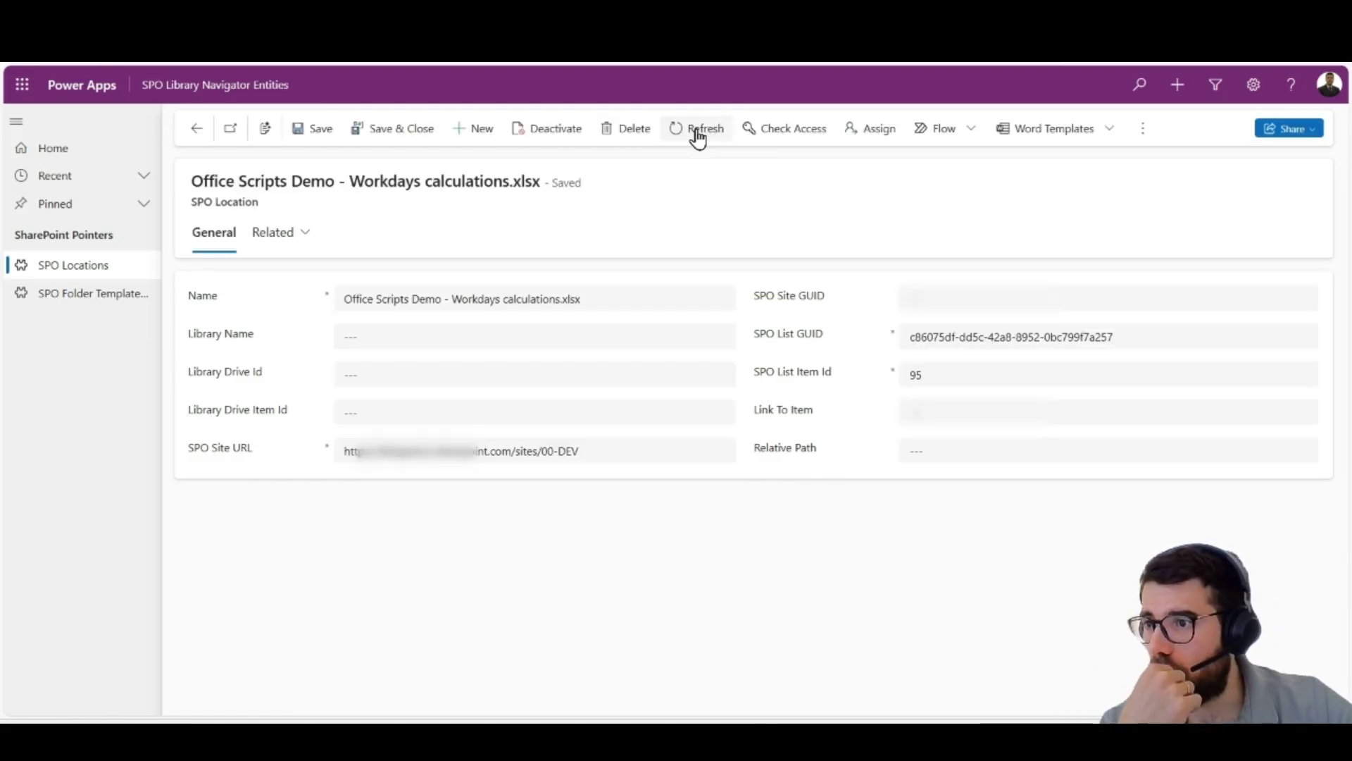
click(697, 134)
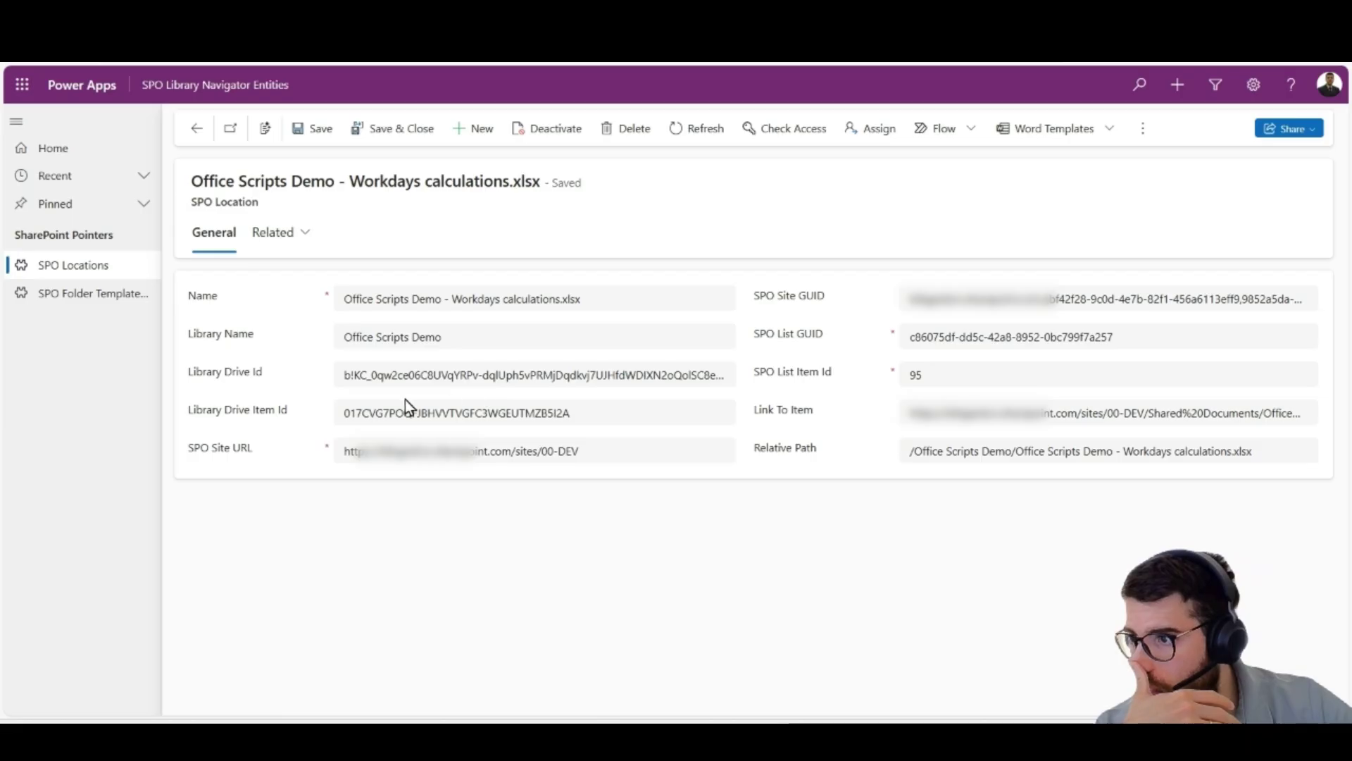
drag(403, 380, 525, 383)
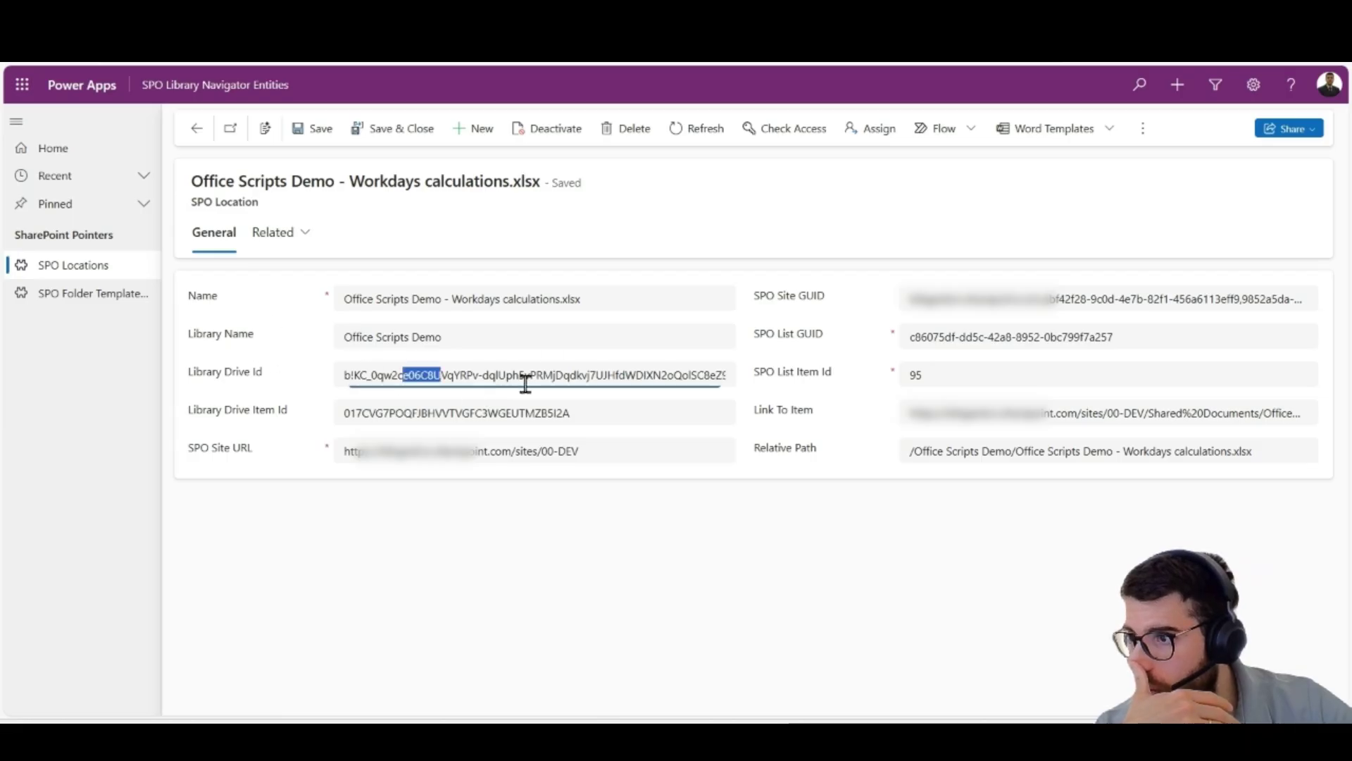
click(519, 592)
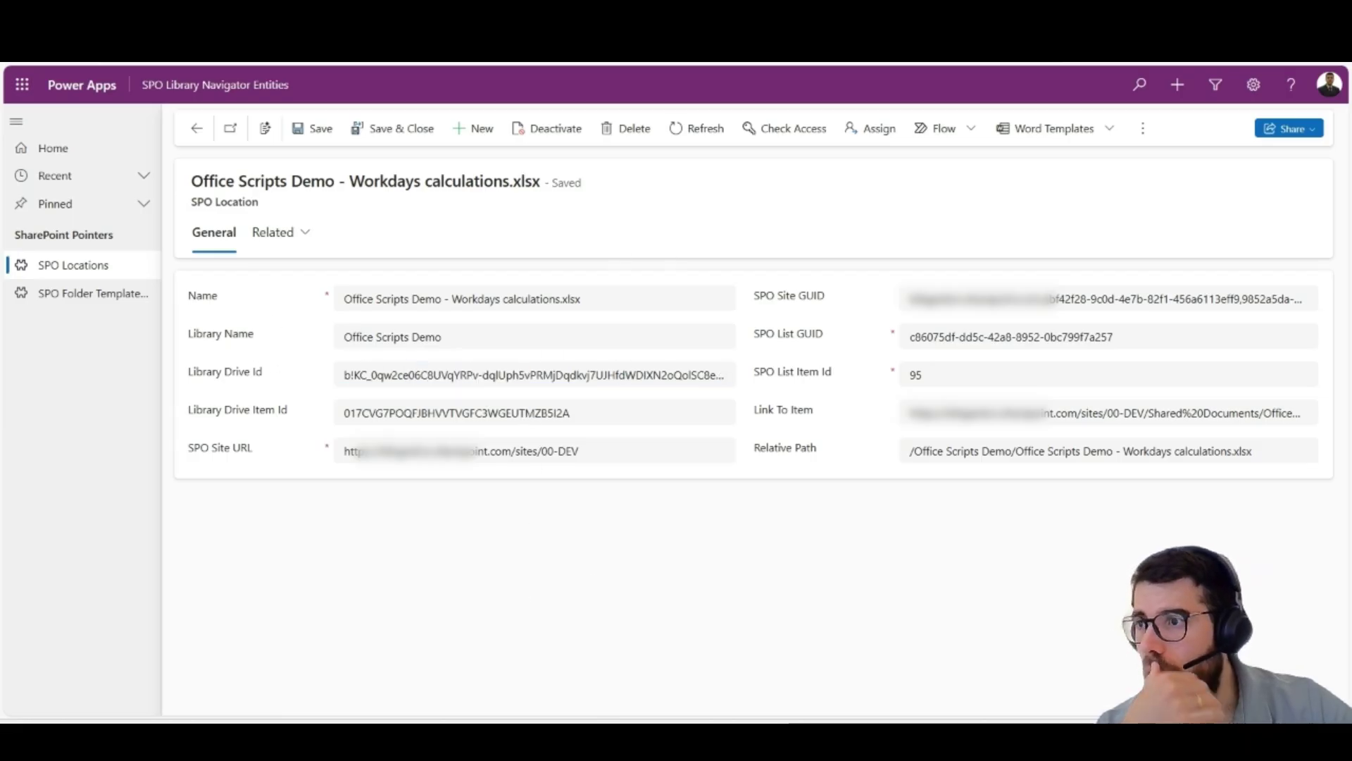
key(alt+Tab)
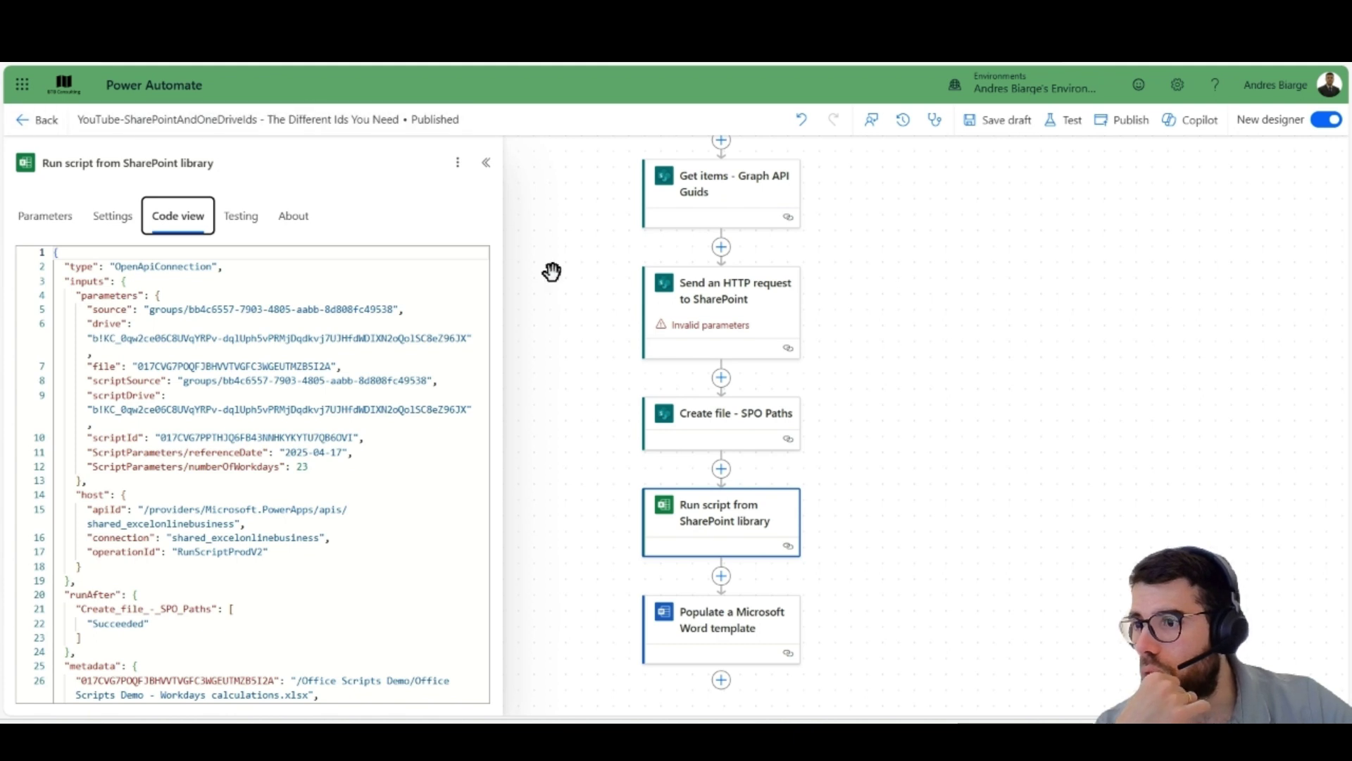
Open Flow - Get SPOLocation Information from the solution's cloud flows and edit it
key(alt+Tab)
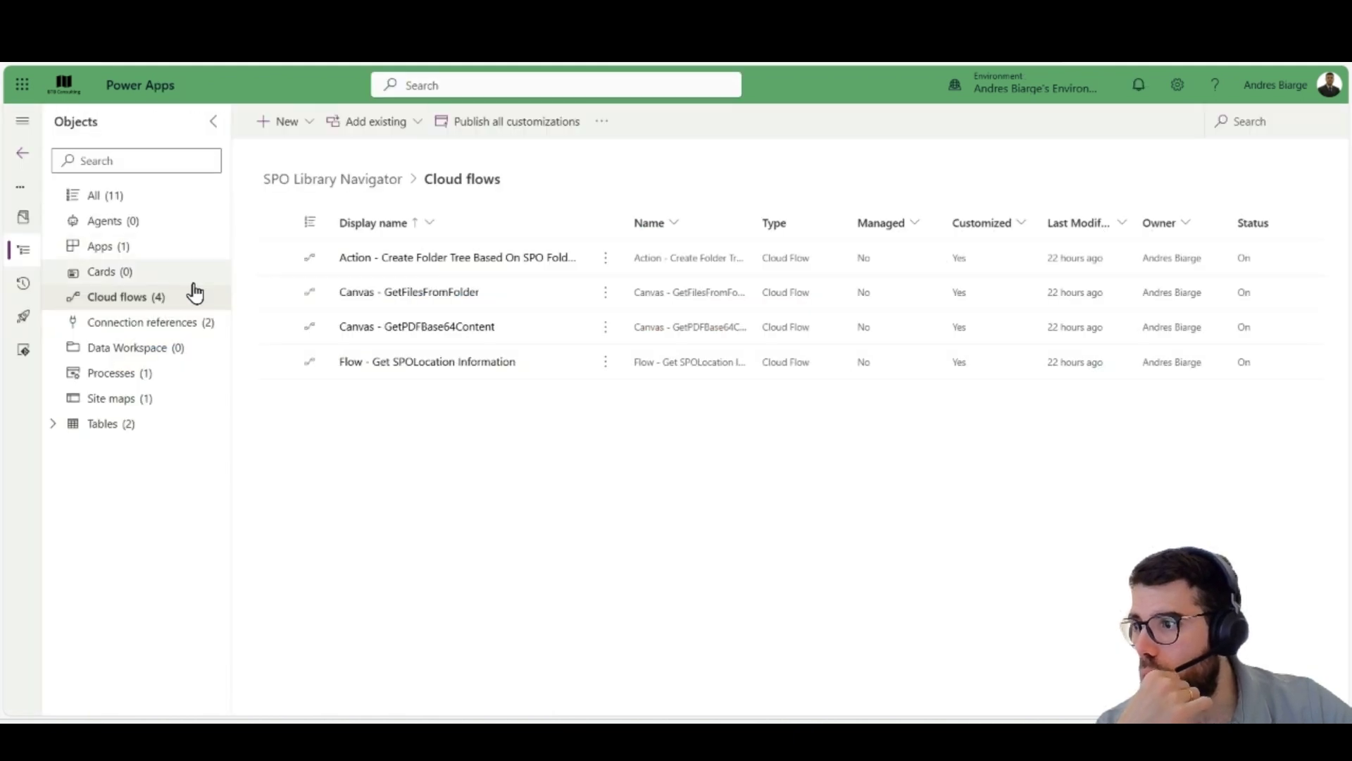
click(276, 362)
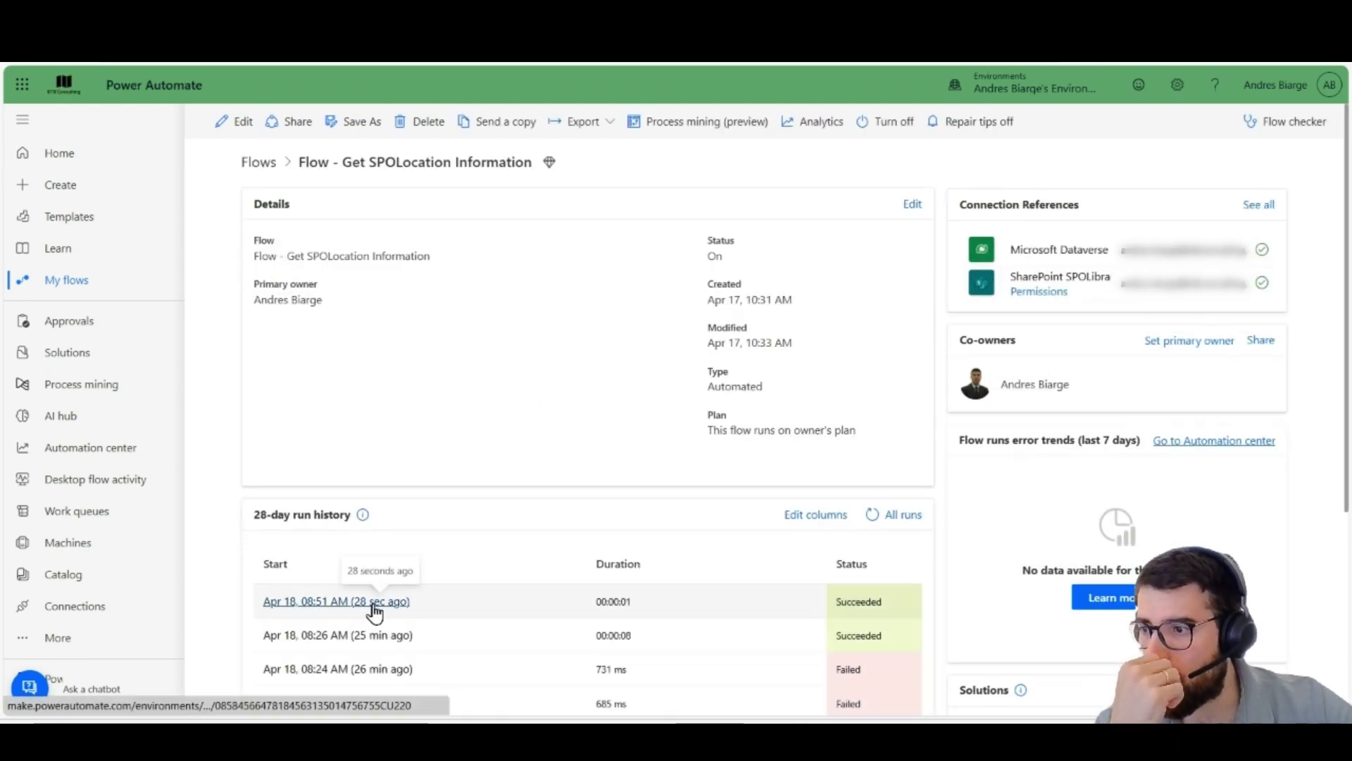
click(239, 124)
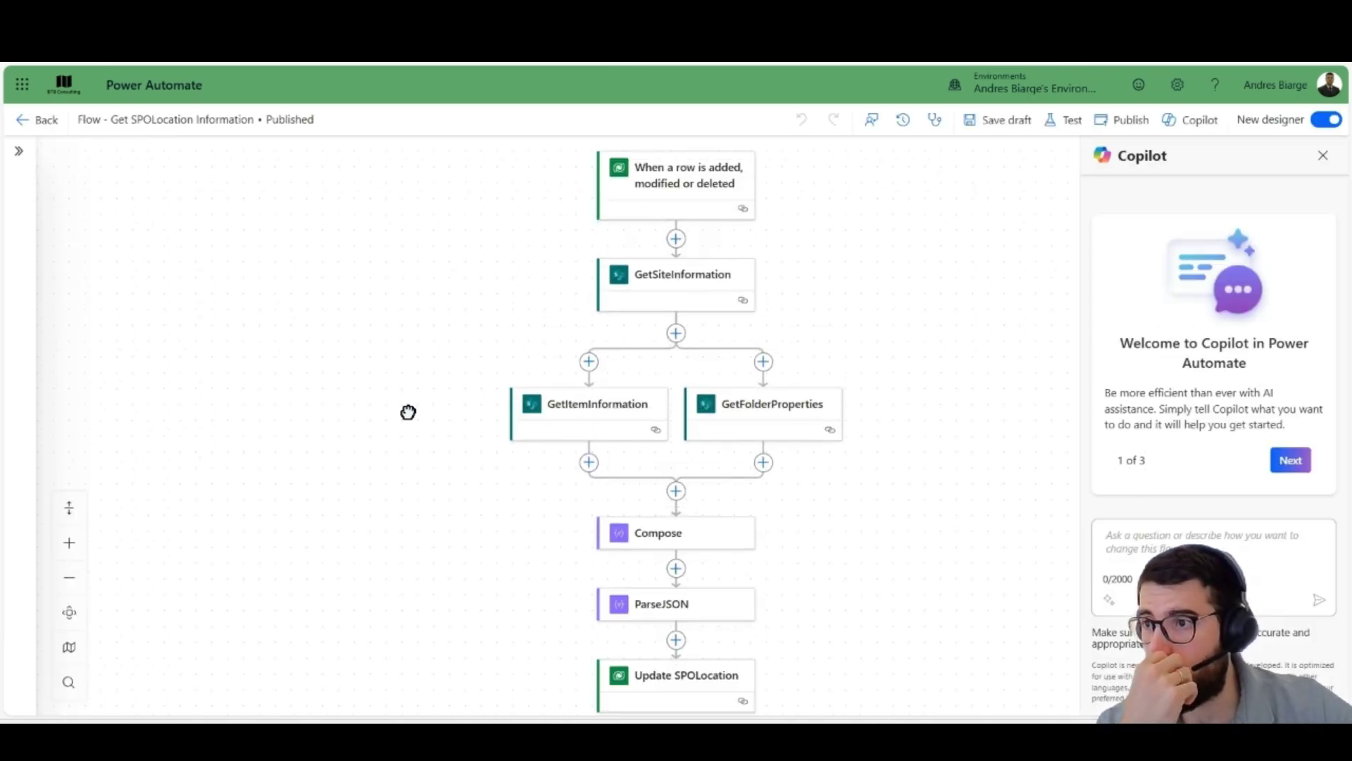
Inspect the row-added trigger, GetItemInformation's $expand=driveItem request and GetFolderProperties' parameters
click(681, 222)
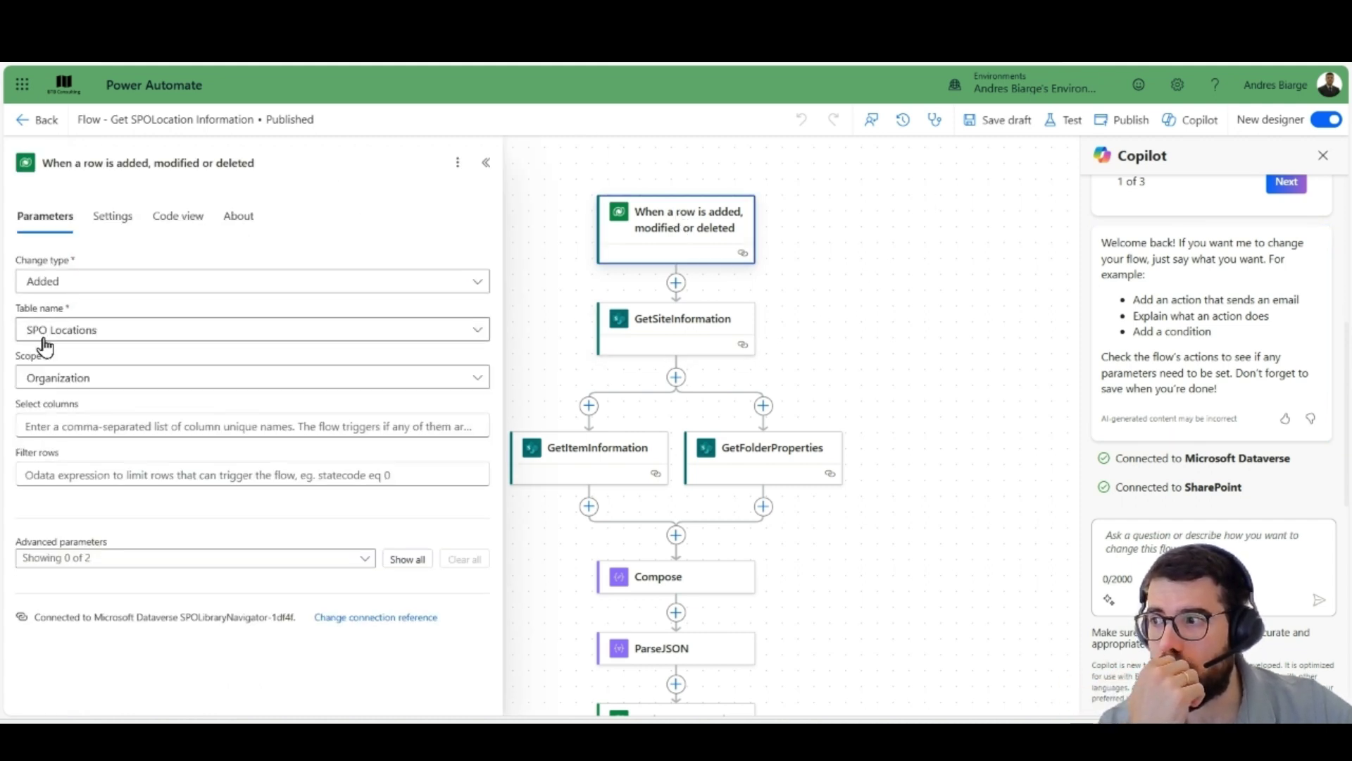
click(840, 348)
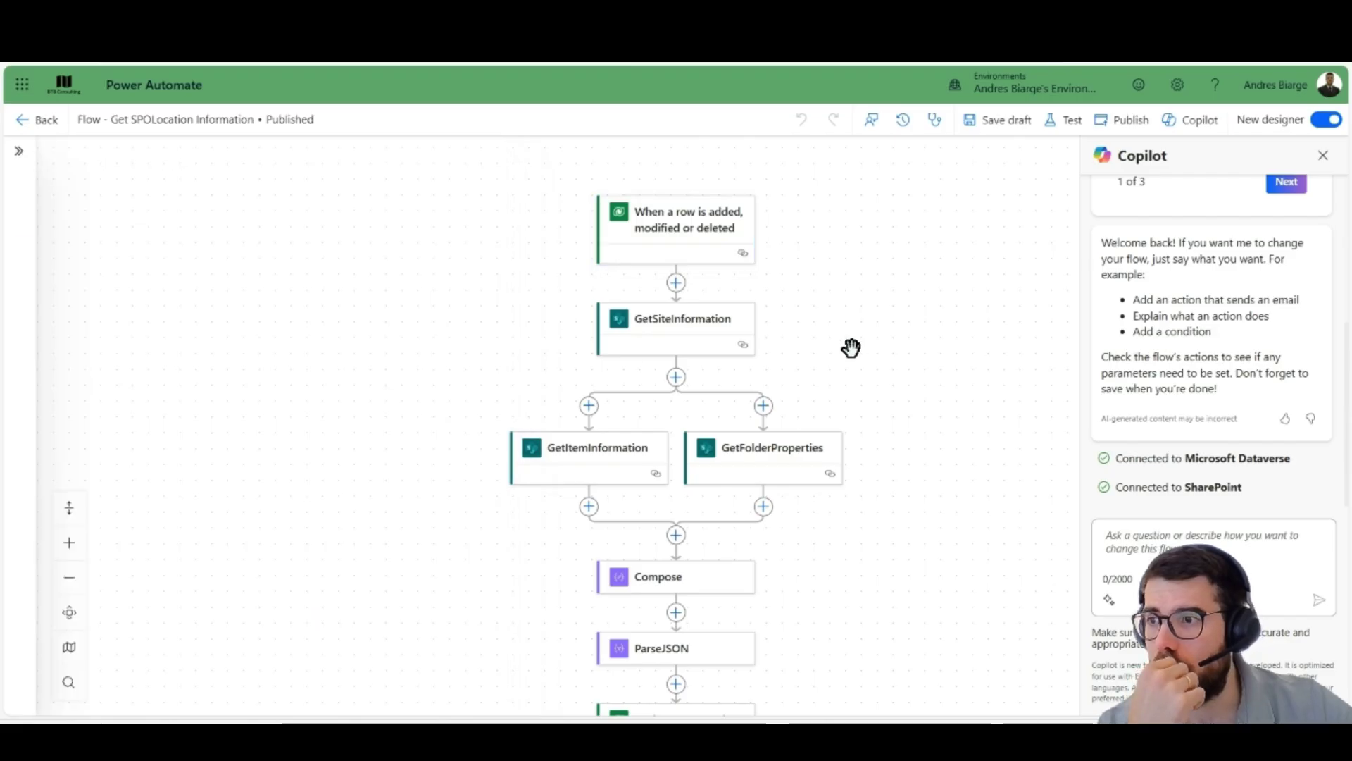
drag(851, 347, 896, 229)
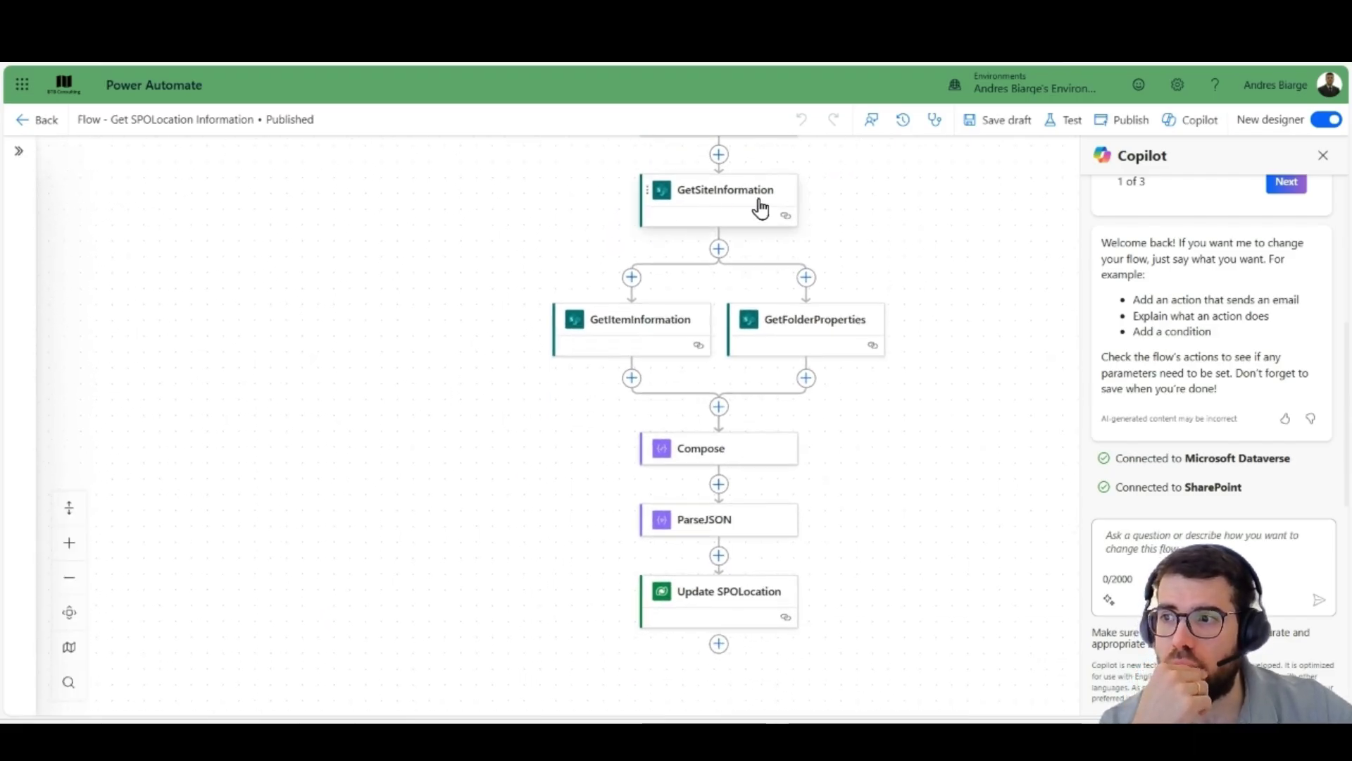
click(600, 341)
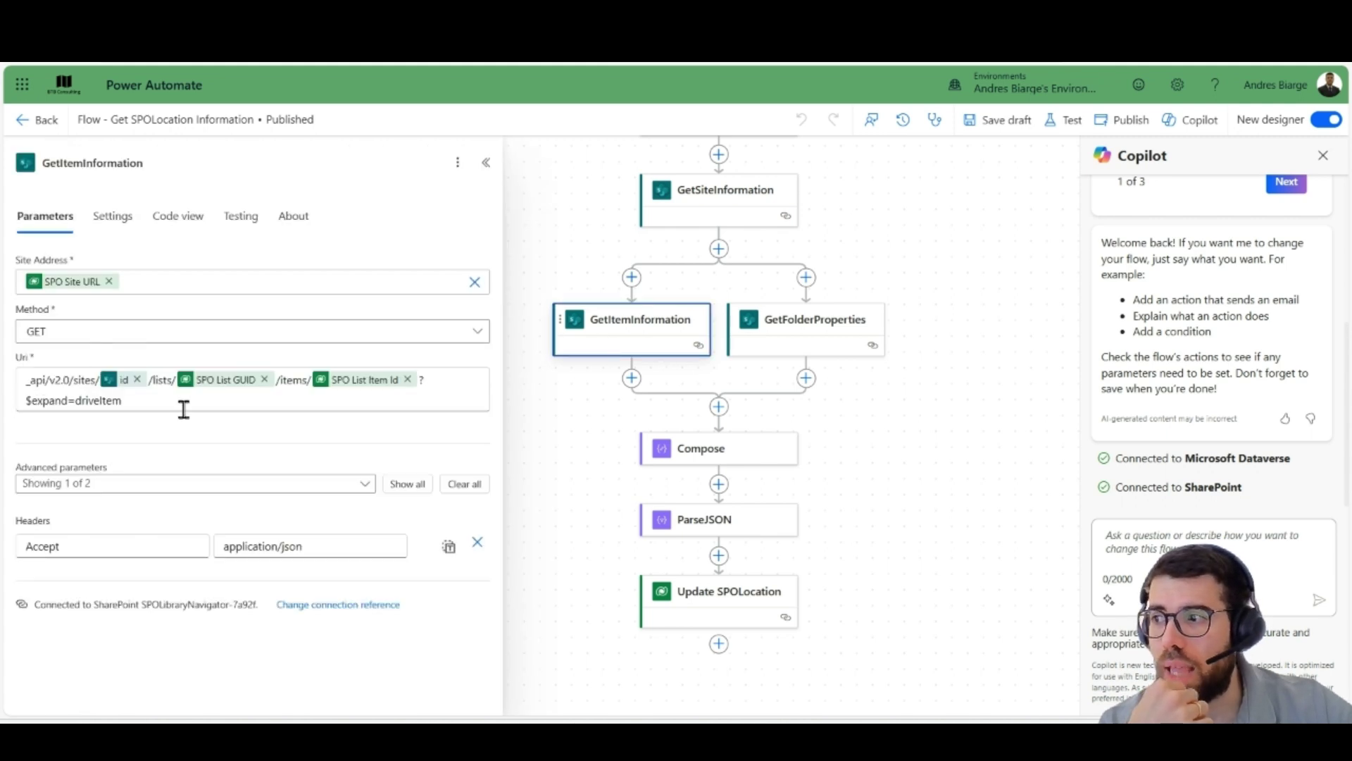
drag(184, 409, 23, 409)
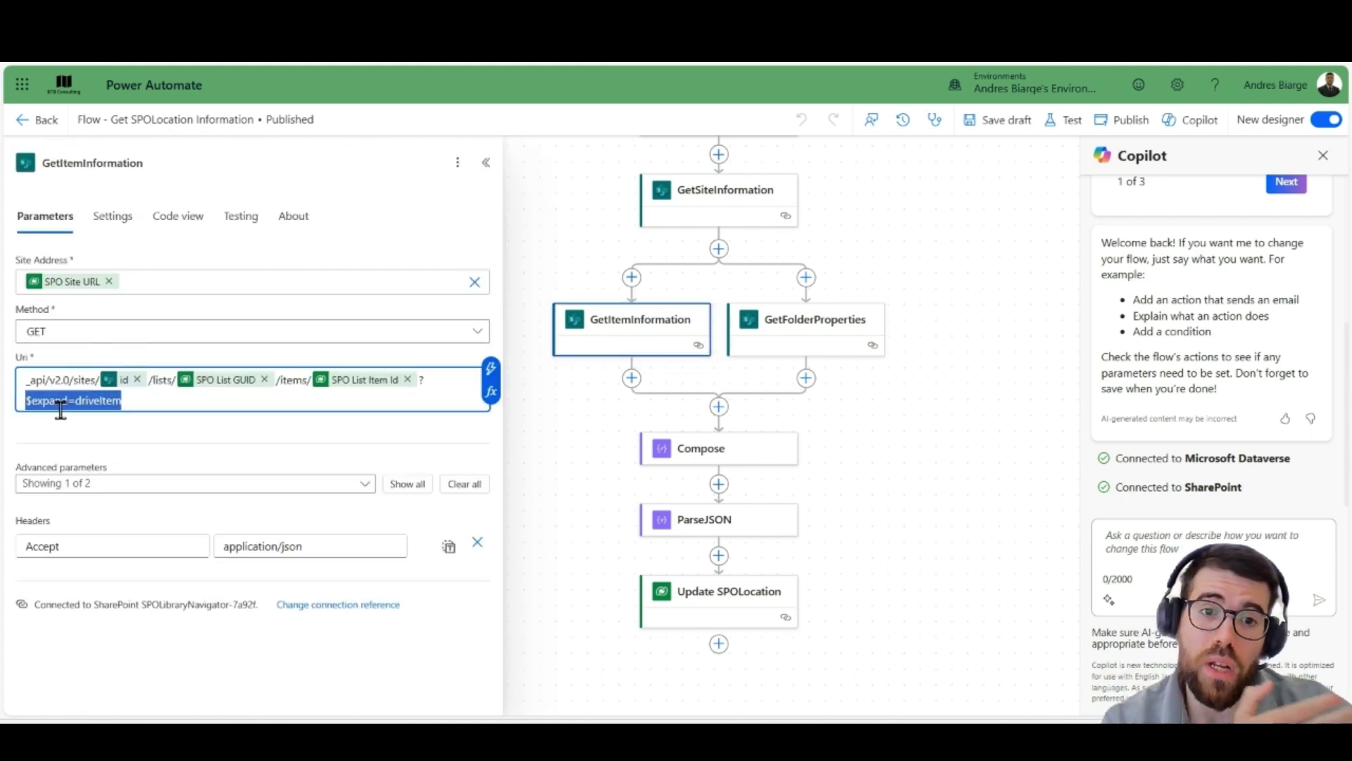
click(798, 345)
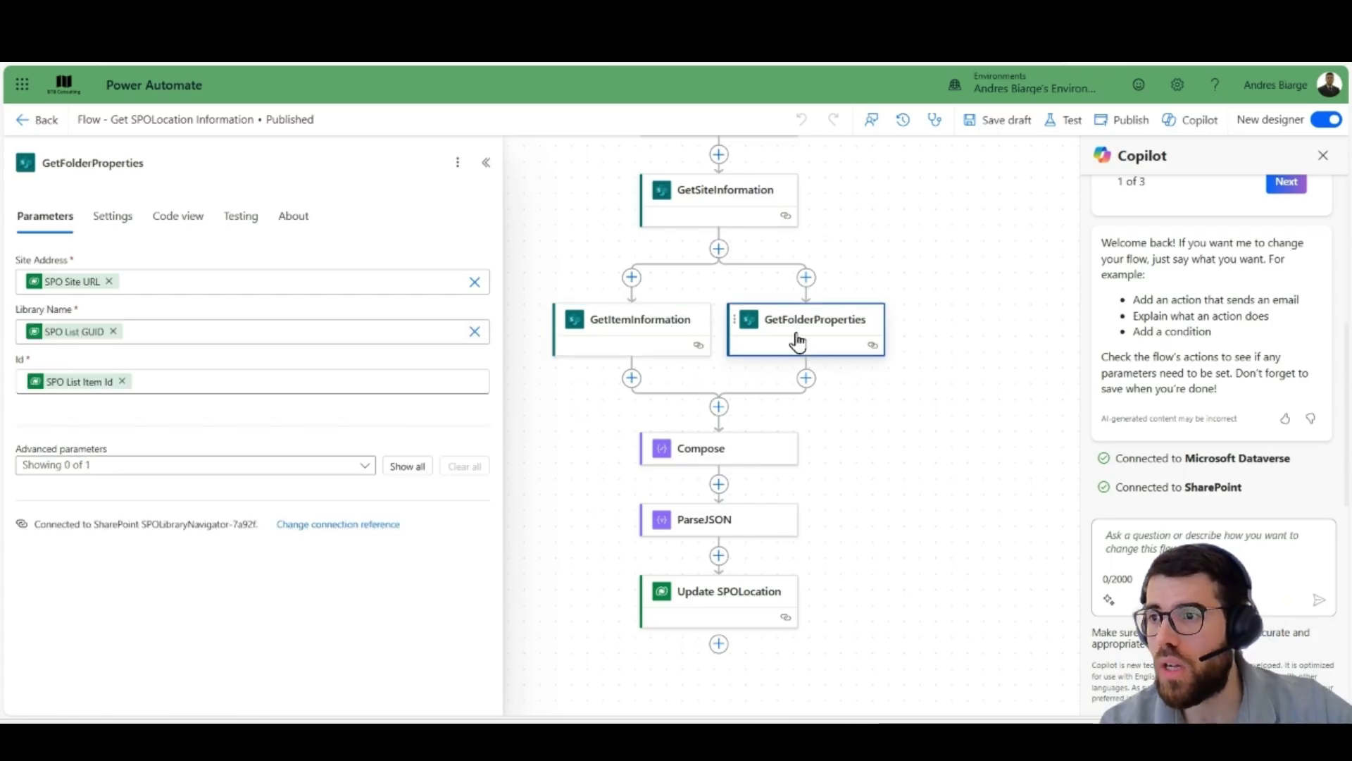
mouse_move(65, 387)
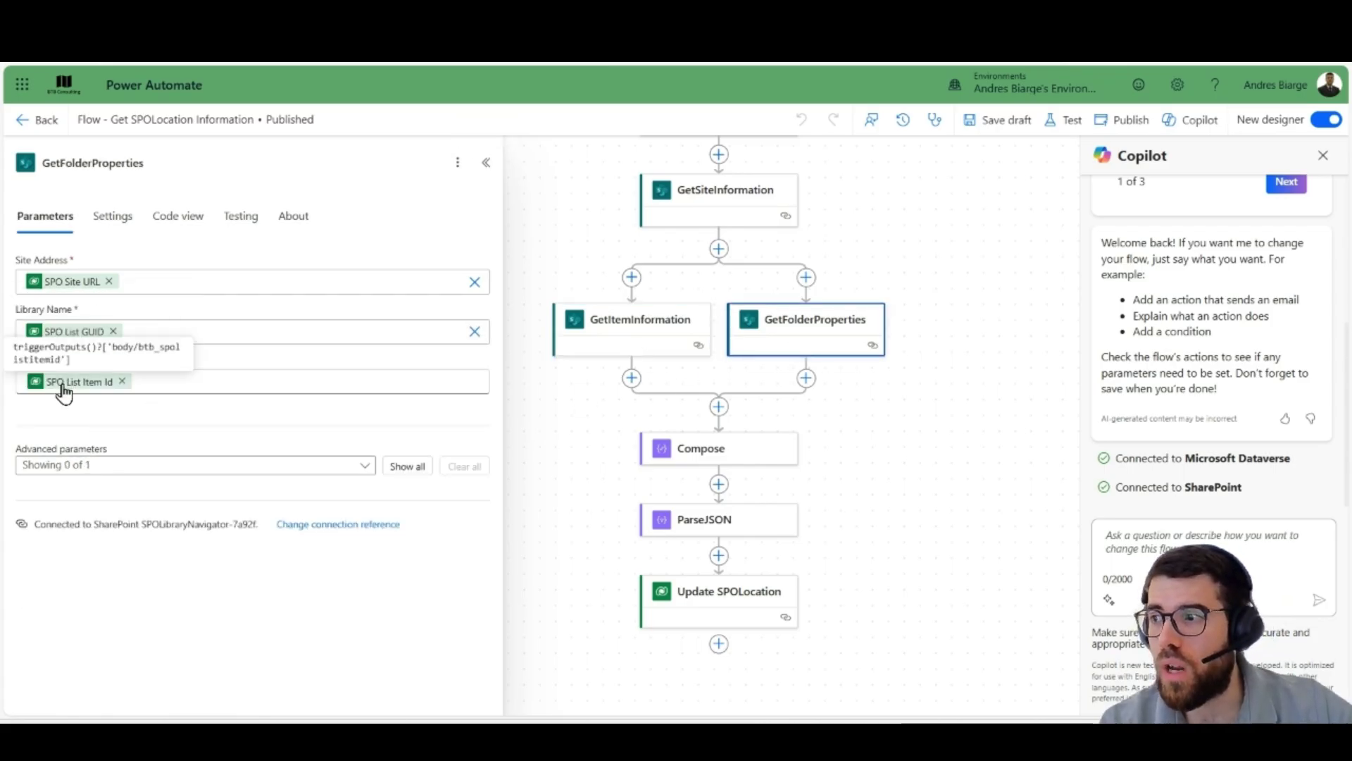